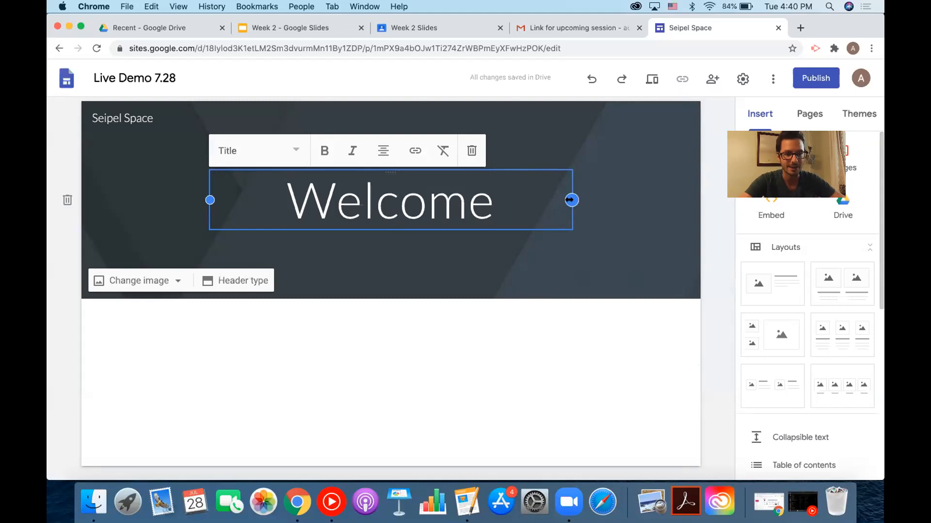
Narrow and reposition the Welcome title, then set the header background to the gallery's sticky-notes photo.
{"action": "left_click_drag", "start_coordinate": [570, 199], "coordinate": [482, 182]}
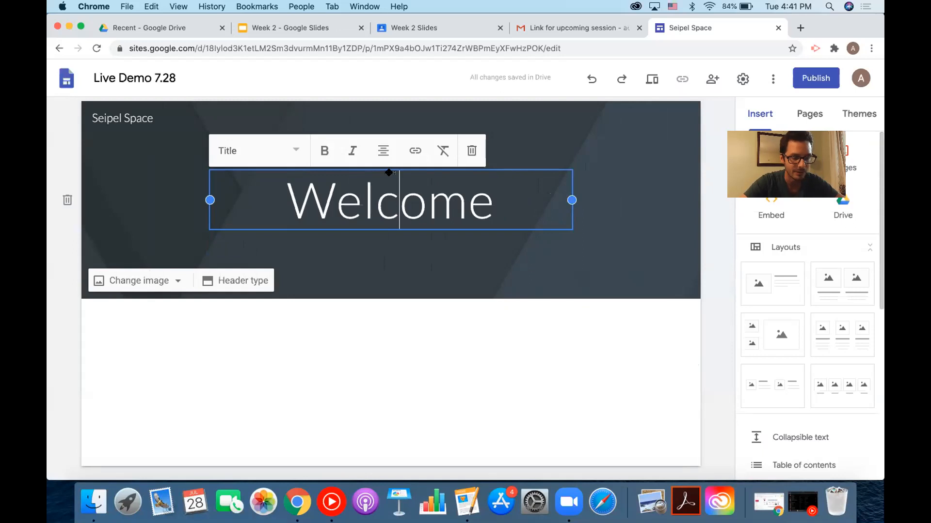
{"action": "left_click_drag", "start_coordinate": [425, 173], "coordinate": [396, 187]}
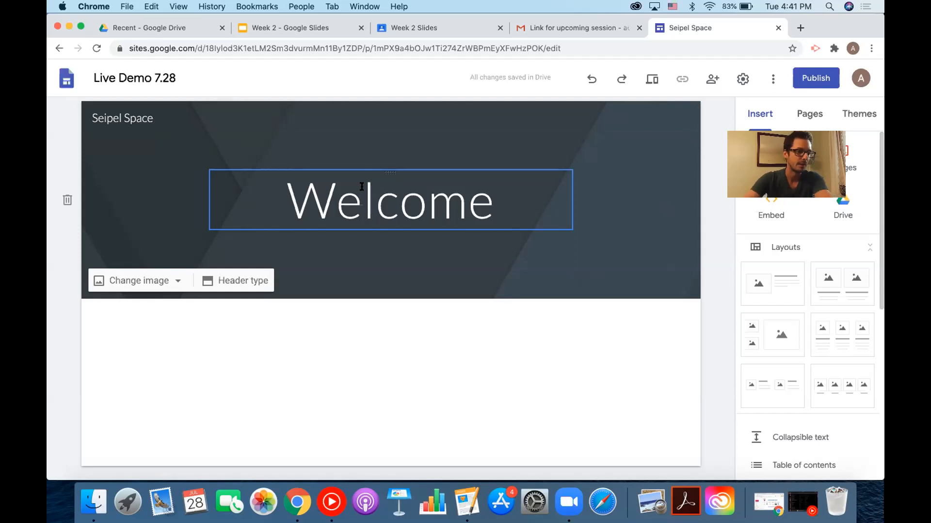
{"action": "left_click", "coordinate": [166, 282]}
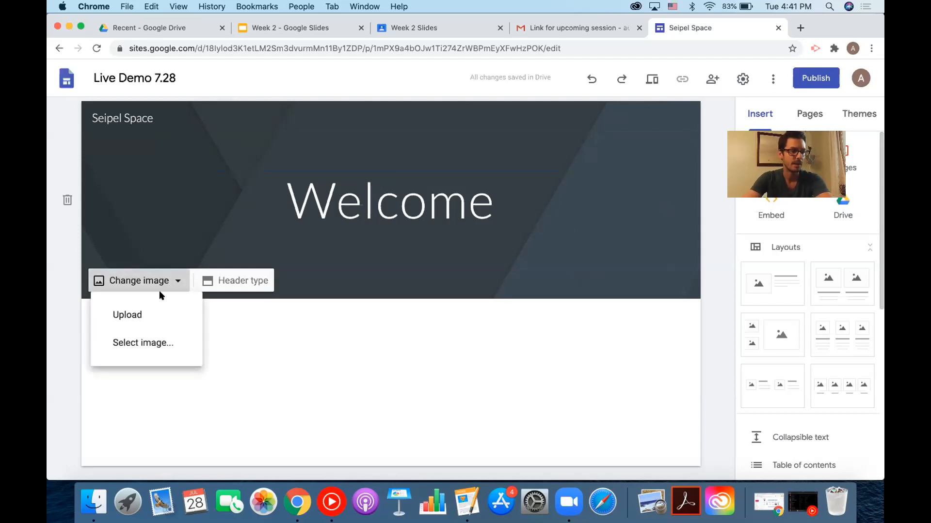
{"action": "left_click", "coordinate": [180, 339]}
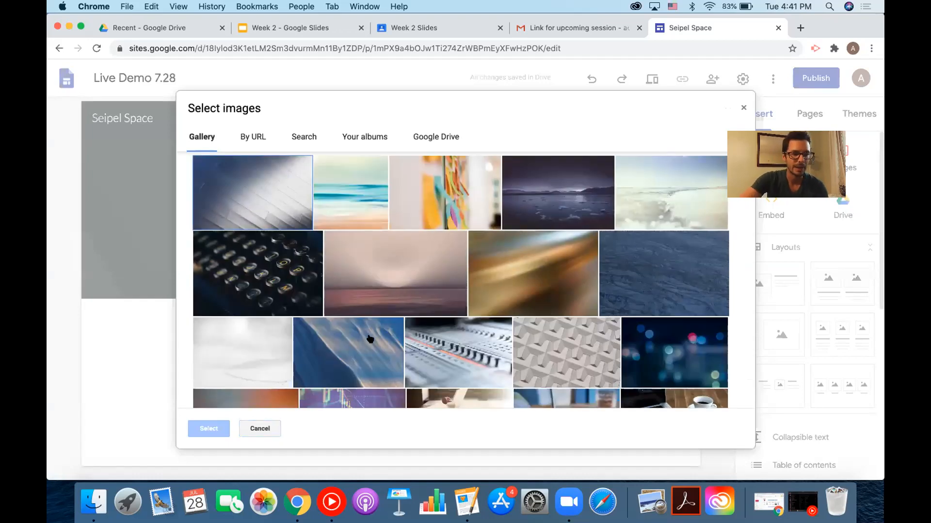
{"action": "scroll", "coordinate": [367, 339], "scroll_direction": "down", "scroll_amount": 10}
{"action": "scroll", "coordinate": [370, 339], "scroll_direction": "down", "scroll_amount": 10}
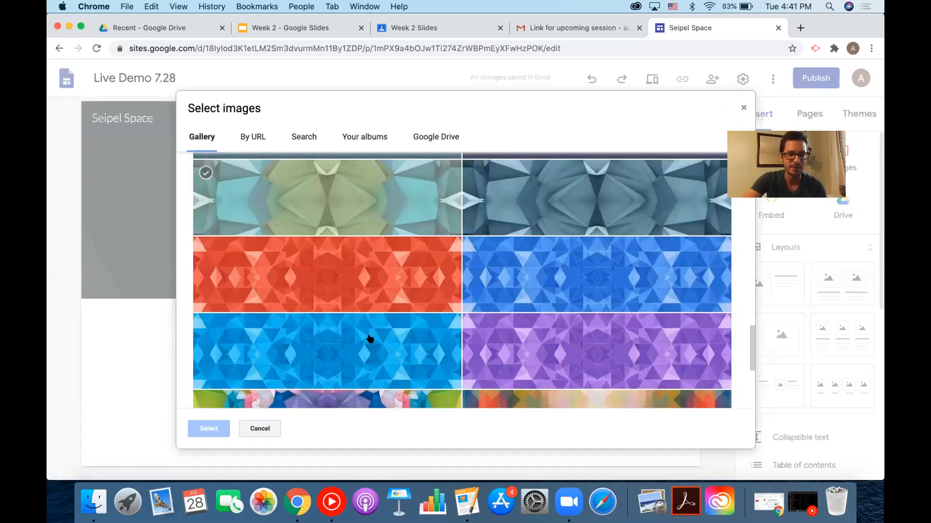
{"action": "scroll", "coordinate": [370, 339], "scroll_direction": "up", "scroll_amount": 20}
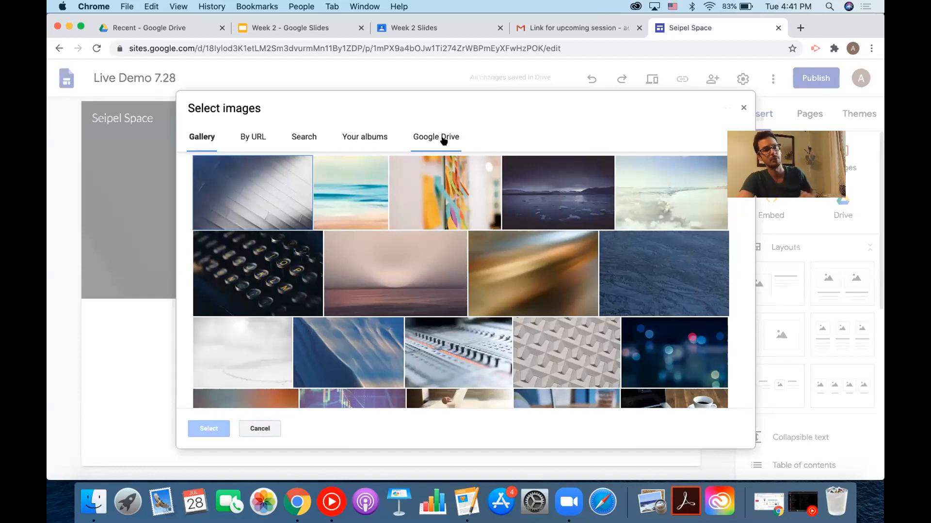
{"action": "left_click", "coordinate": [464, 185]}
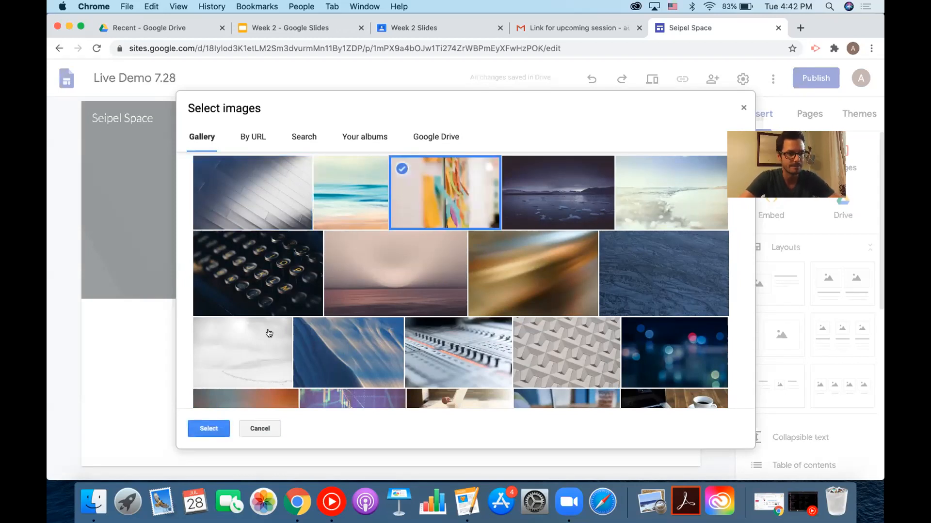
{"action": "left_click", "coordinate": [211, 428]}
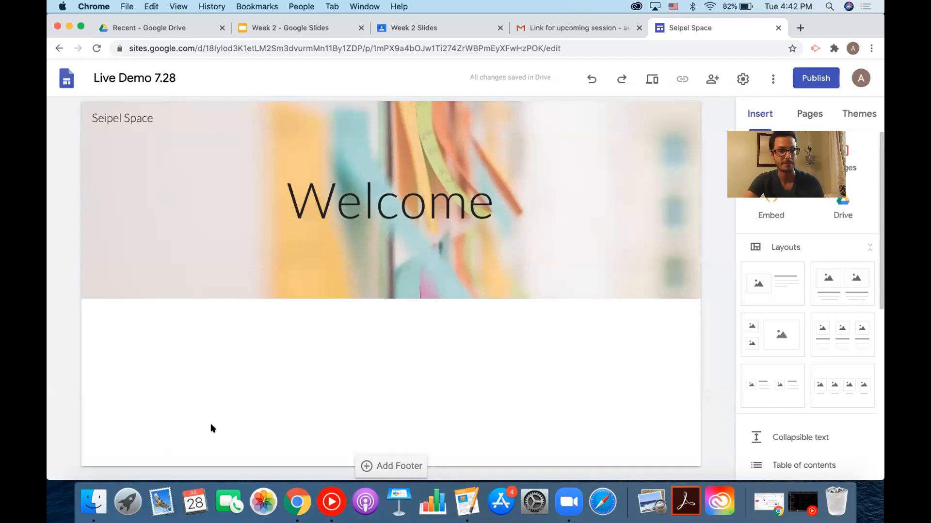
{"action": "mouse_move", "coordinate": [452, 226]}
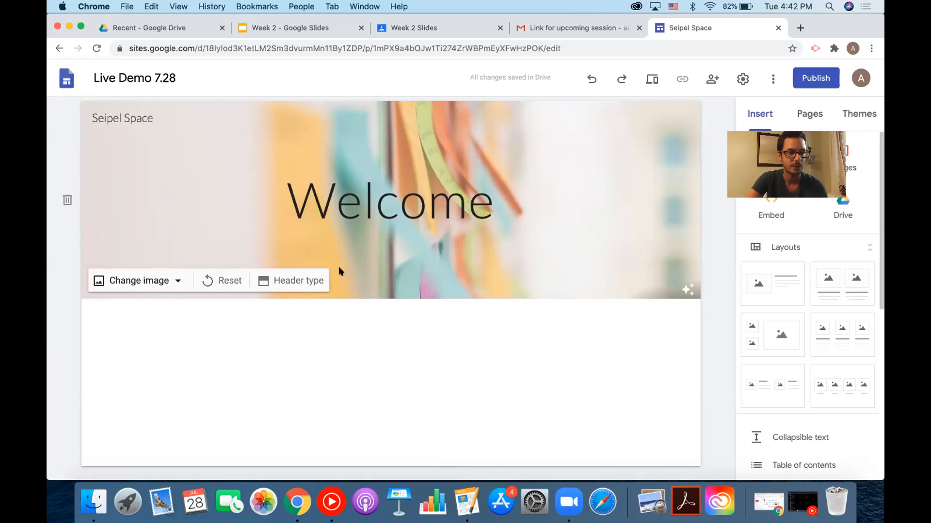
{"action": "left_click", "coordinate": [306, 286]}
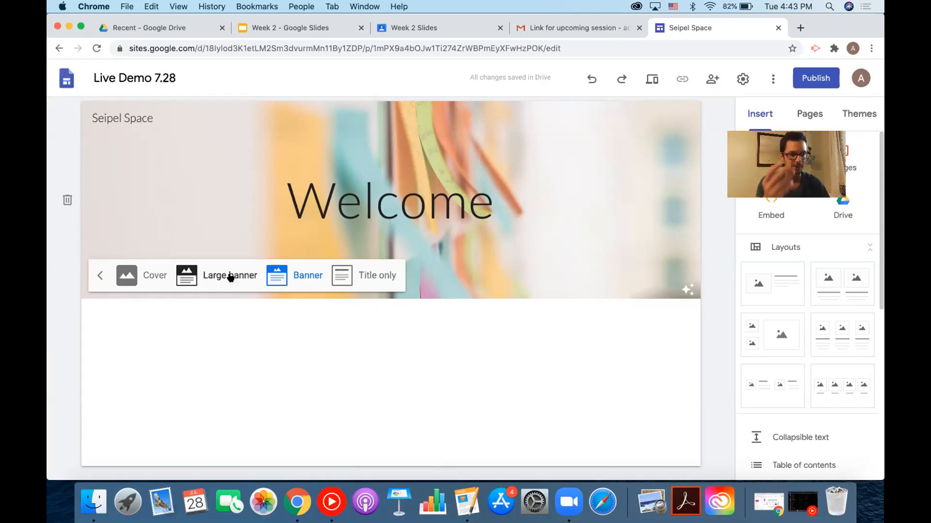
{"action": "left_click", "coordinate": [154, 275]}
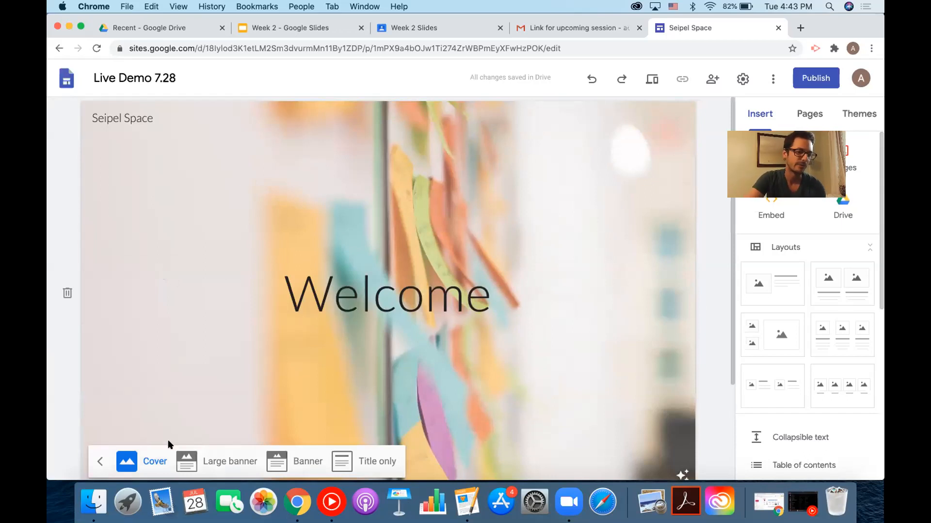
{"action": "left_click", "coordinate": [284, 461]}
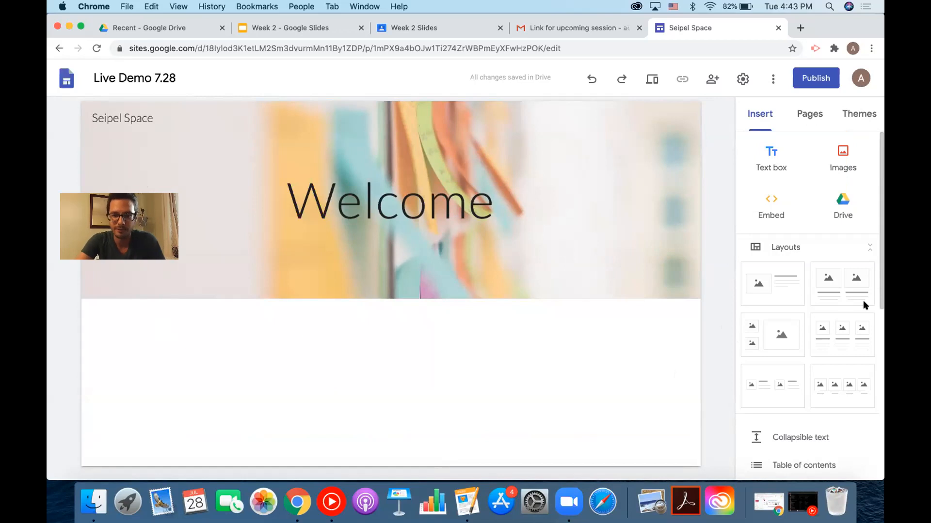
Insert the image-plus-text layout section beneath the Welcome banner.
{"action": "scroll", "coordinate": [865, 301], "scroll_direction": "down", "scroll_amount": 2}
{"action": "scroll", "coordinate": [865, 301], "scroll_direction": "up", "scroll_amount": 2}
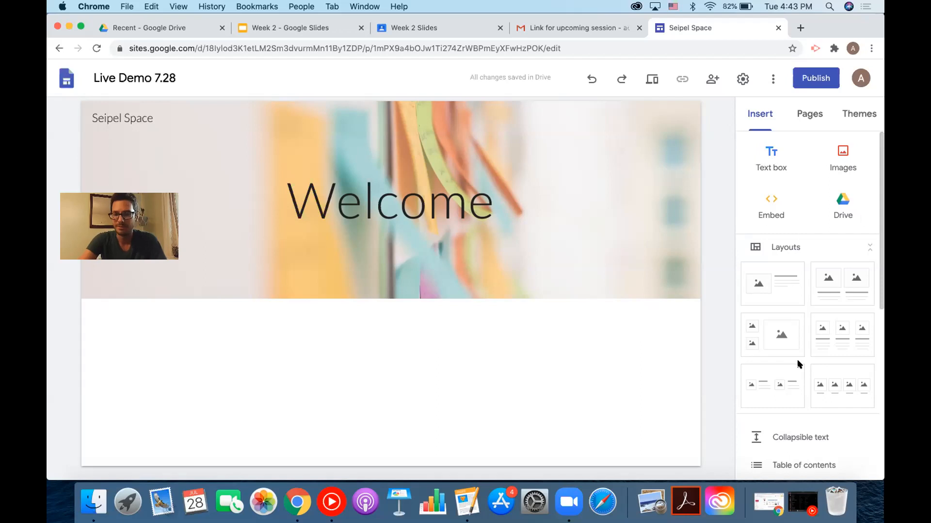
{"action": "scroll", "coordinate": [802, 364], "scroll_direction": "down", "scroll_amount": 1}
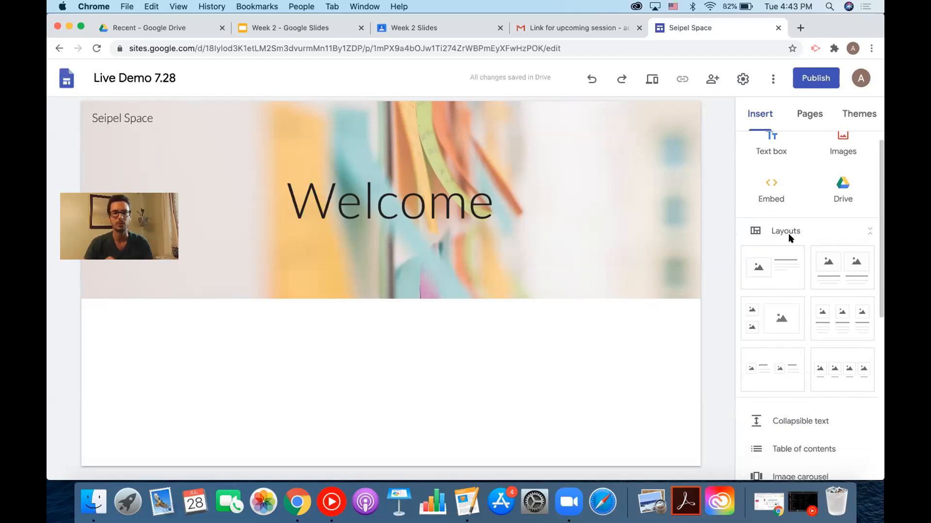
{"action": "left_click", "coordinate": [781, 266]}
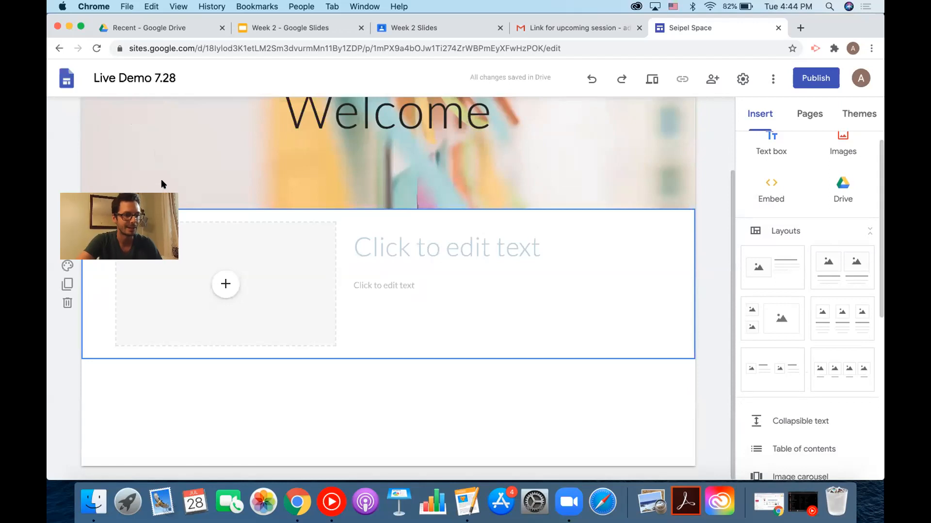
Embed the Google Educator Cohort 1 calendar in the new section's image placeholder.
{"action": "left_click", "coordinate": [225, 284]}
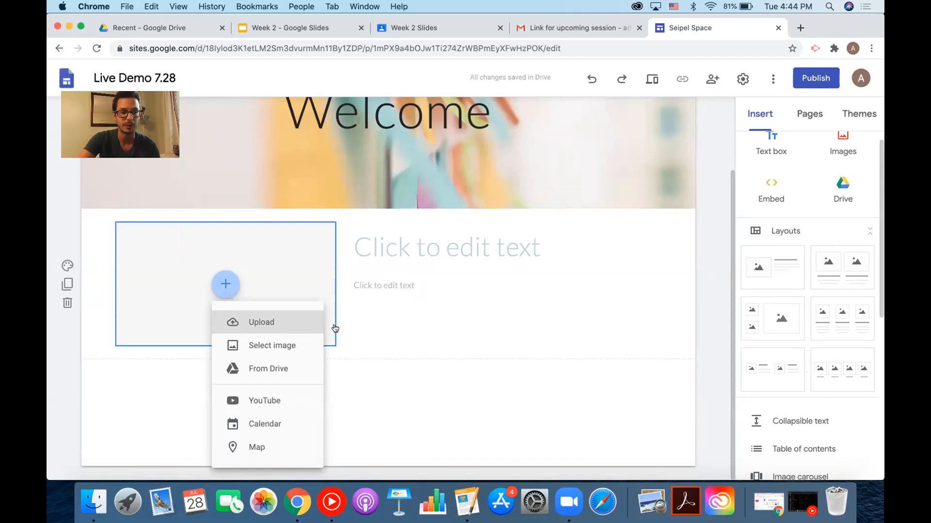
{"action": "left_click", "coordinate": [265, 424]}
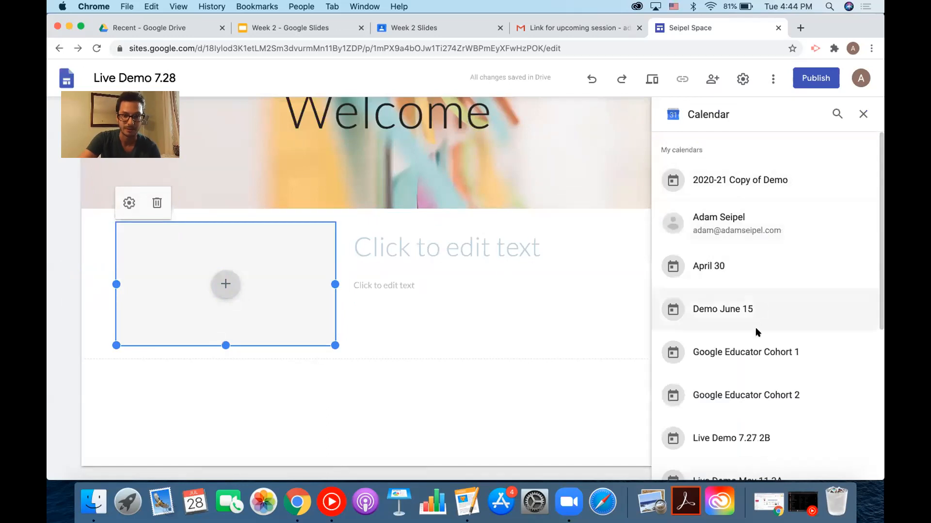
{"action": "left_click", "coordinate": [758, 352]}
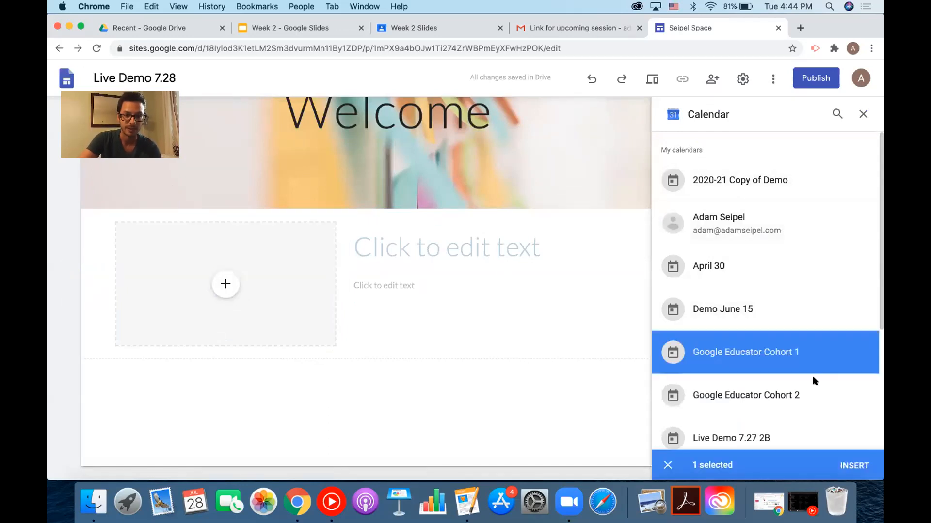
{"action": "left_click", "coordinate": [853, 465]}
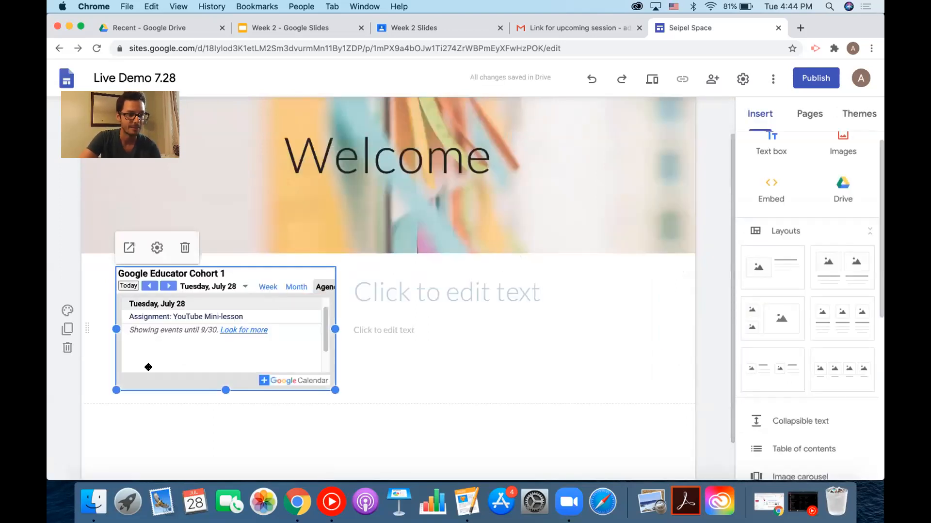
{"action": "left_click", "coordinate": [463, 297]}
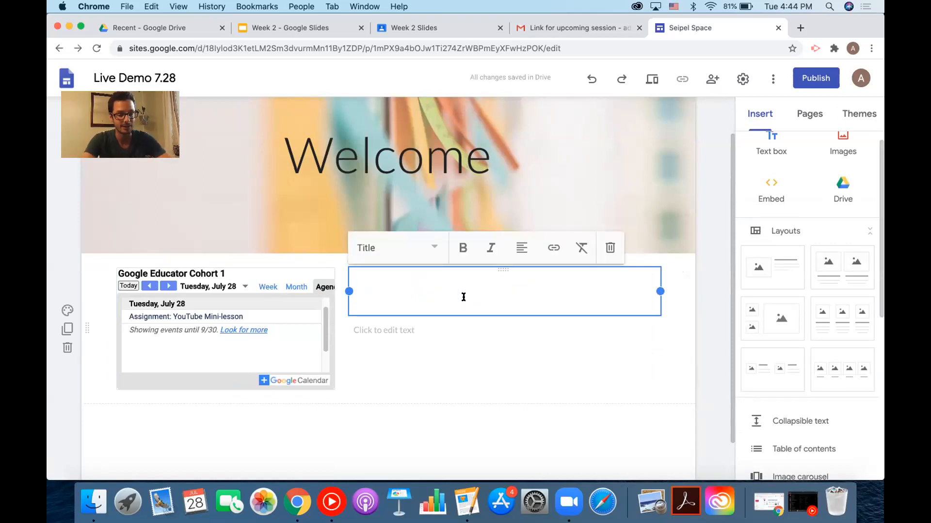
Title the calendar section 'Our class's Calendar' and leave its body text empty.
{"action": "type", "text": "Our"}
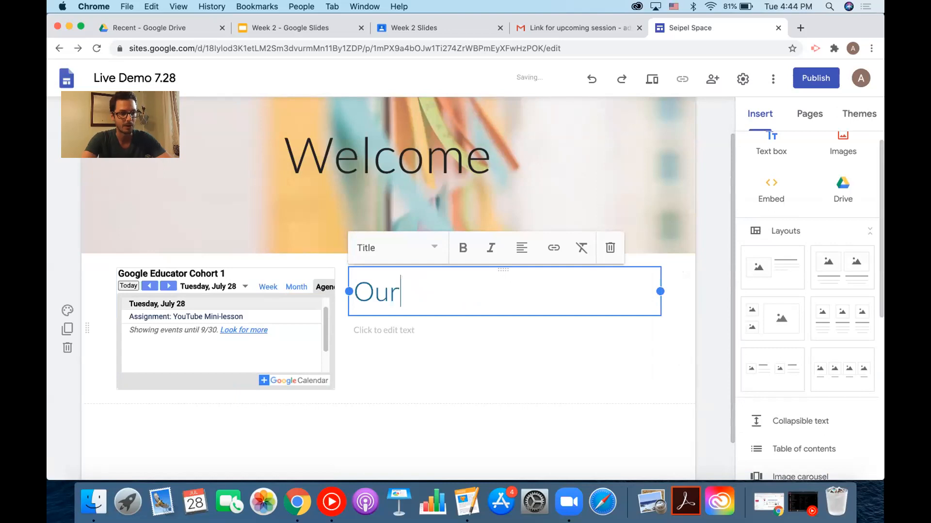
{"action": "type", "text": " classes"}
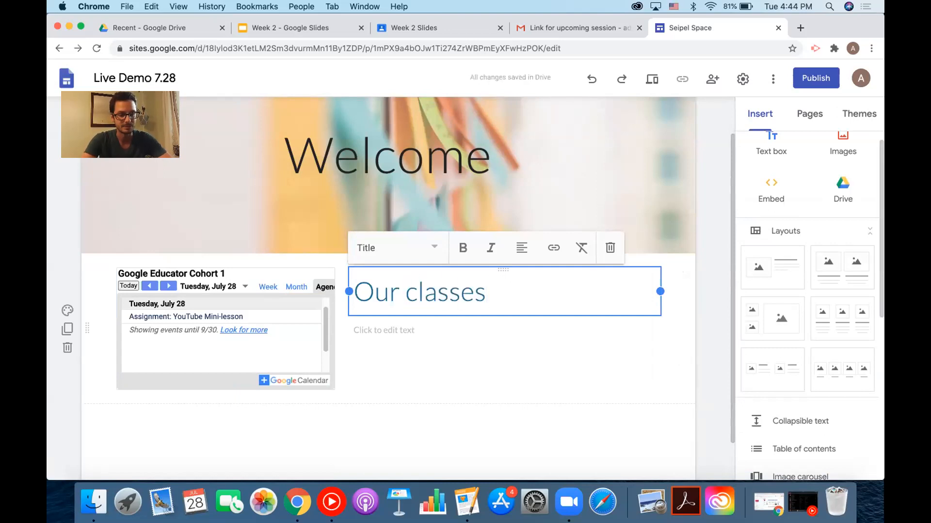
{"action": "key", "text": "BackSpace"}
{"action": "key", "text": "BackSpace"}
{"action": "type", "text": "'s "}
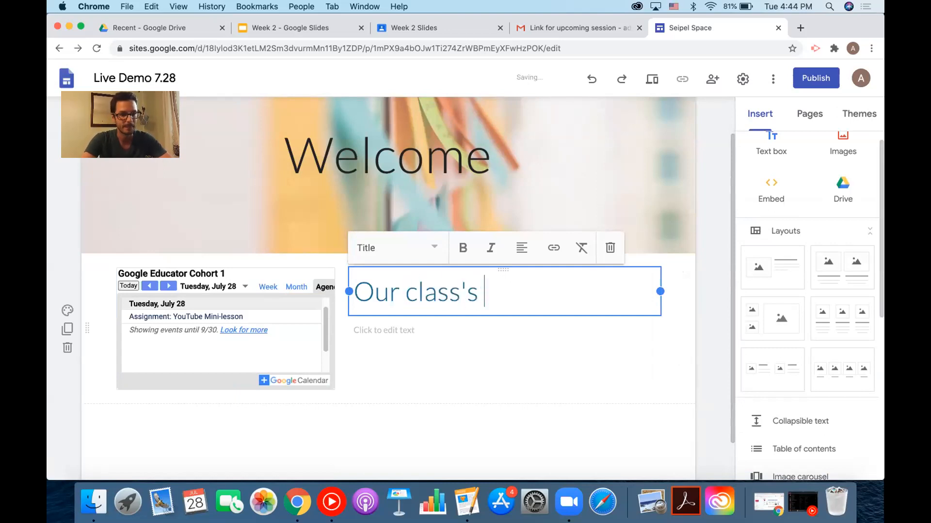
{"action": "type", "text": "Calendar"}
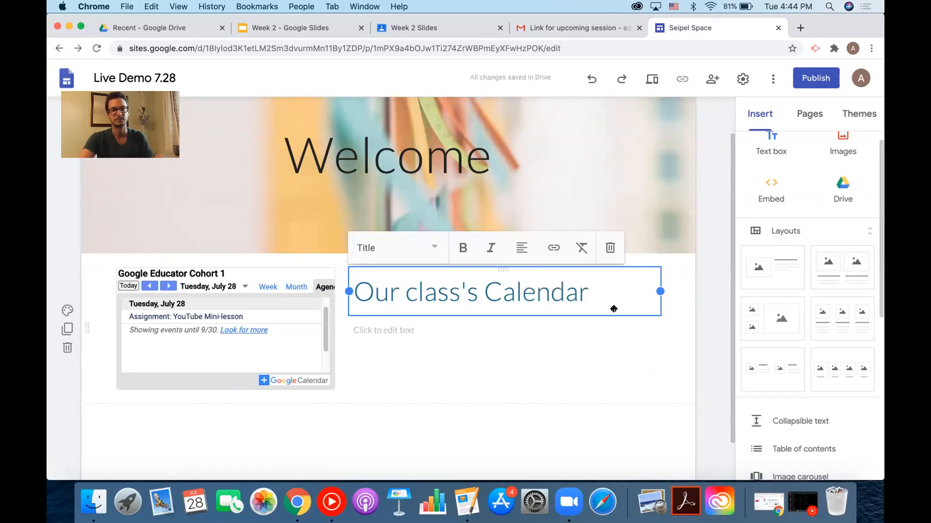
{"action": "left_click", "coordinate": [700, 291]}
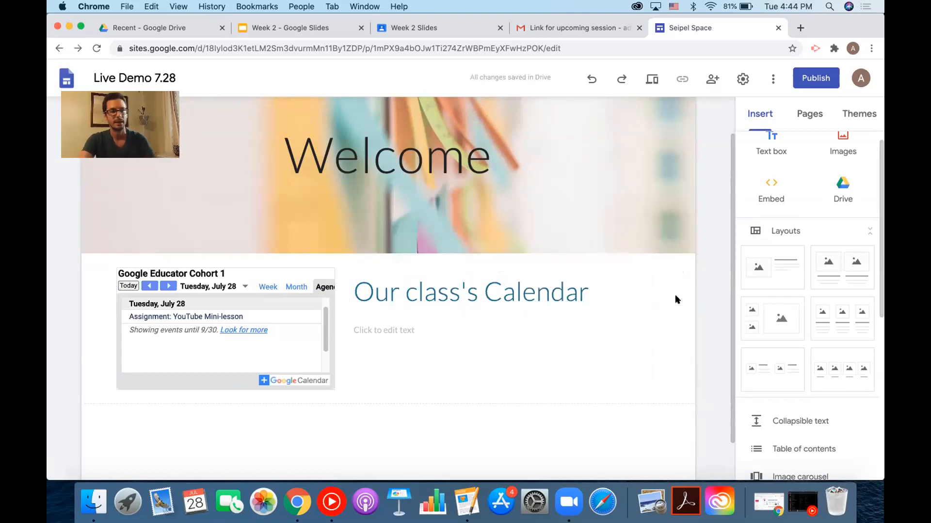
{"action": "left_click", "coordinate": [384, 332]}
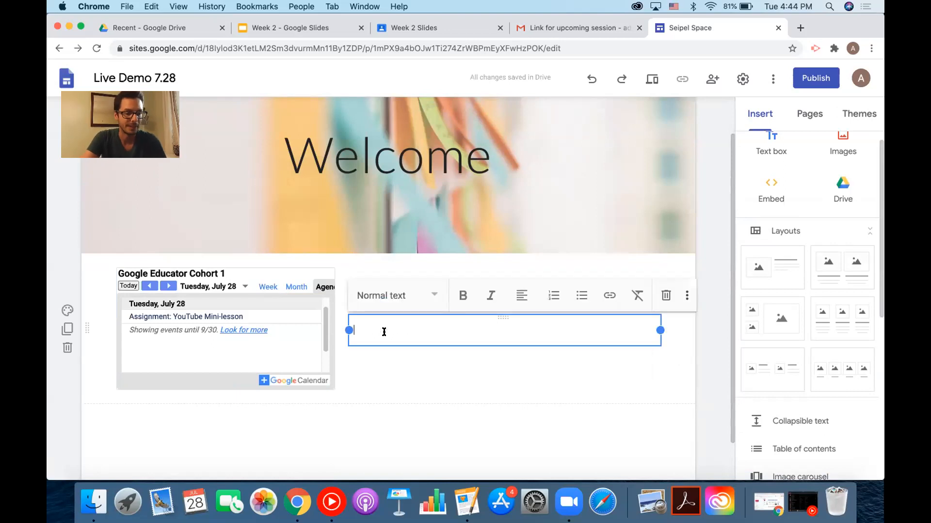
{"action": "left_click", "coordinate": [704, 326]}
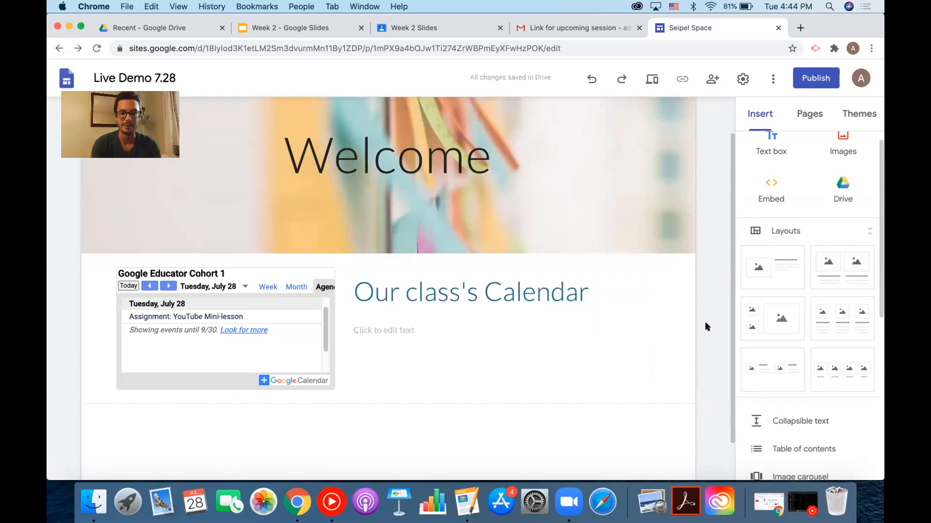
{"action": "scroll", "coordinate": [838, 298], "scroll_direction": "down", "scroll_amount": 3}
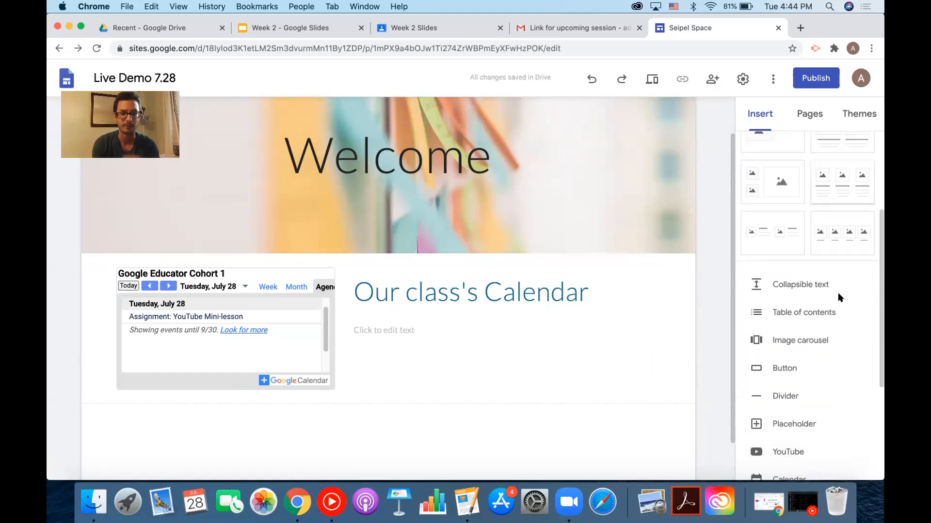
{"action": "scroll", "coordinate": [838, 297], "scroll_direction": "down", "scroll_amount": 1}
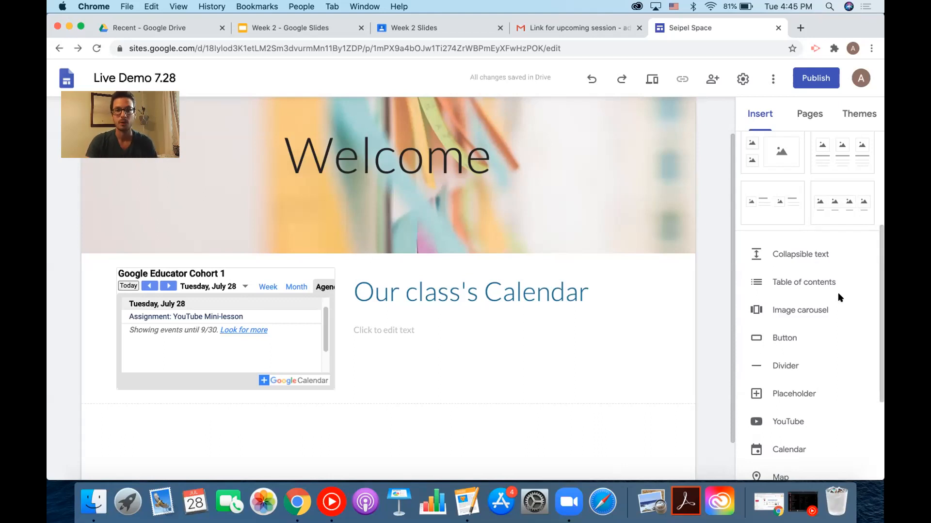
{"action": "scroll", "coordinate": [824, 300], "scroll_direction": "up", "scroll_amount": 5}
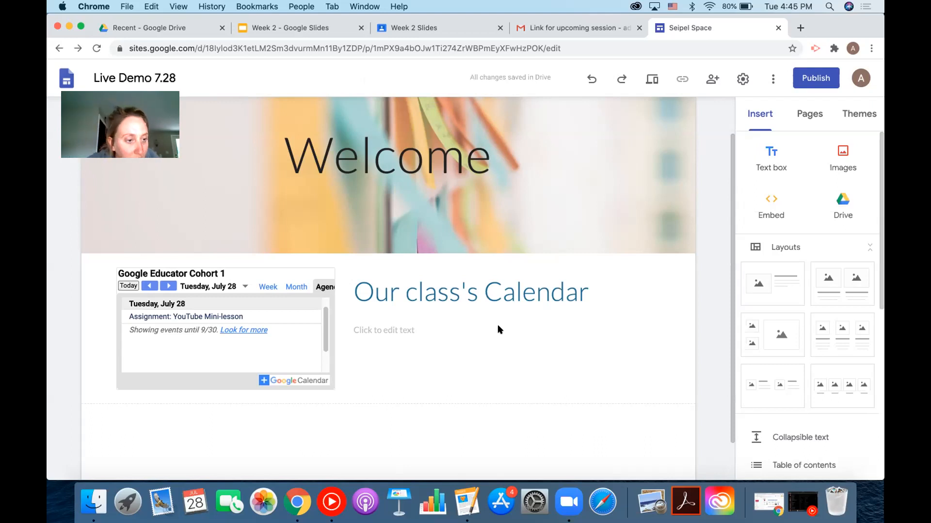
{"action": "mouse_move", "coordinate": [85, 343]}
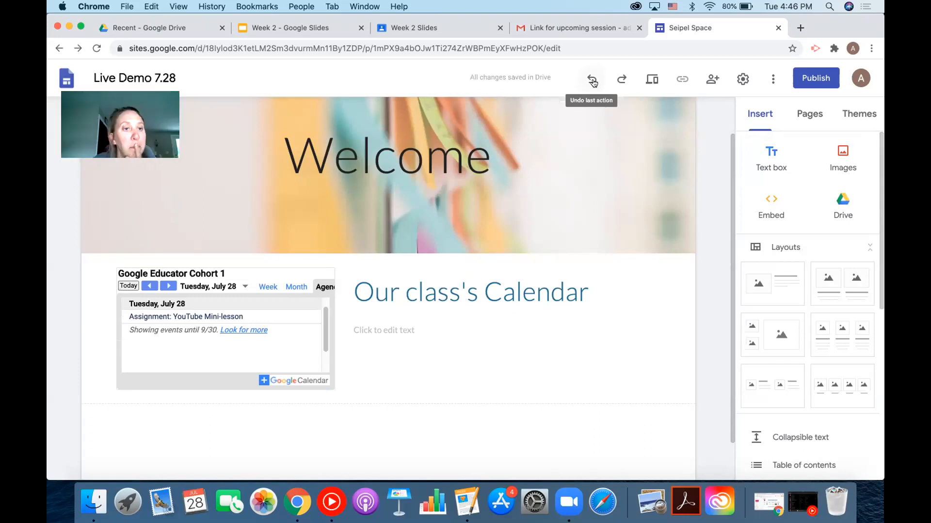
{"action": "scroll", "coordinate": [525, 347], "scroll_direction": "down", "scroll_amount": 1}
{"action": "scroll", "coordinate": [525, 348], "scroll_direction": "down", "scroll_amount": 1}
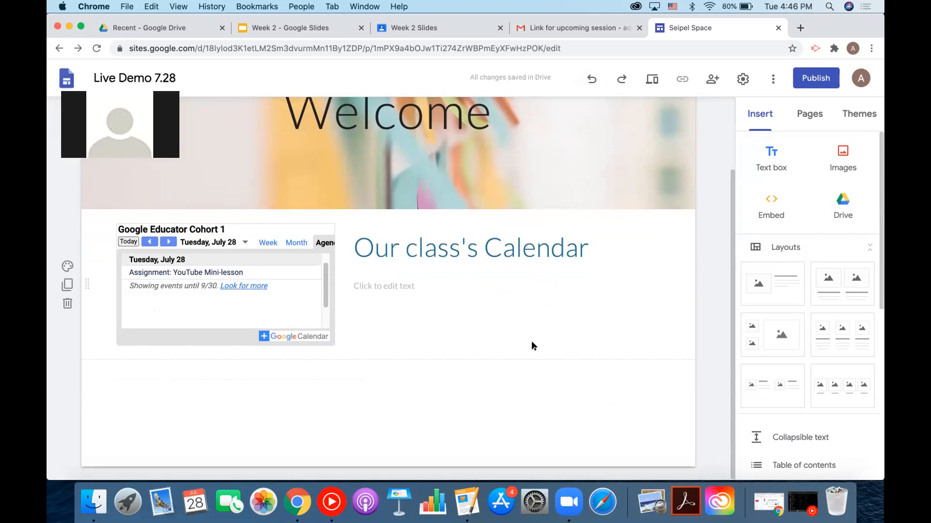
Embed the uploaded 'Youtube Mini-lesson' video below the calendar section.
{"action": "scroll", "coordinate": [835, 337], "scroll_direction": "down", "scroll_amount": 6}
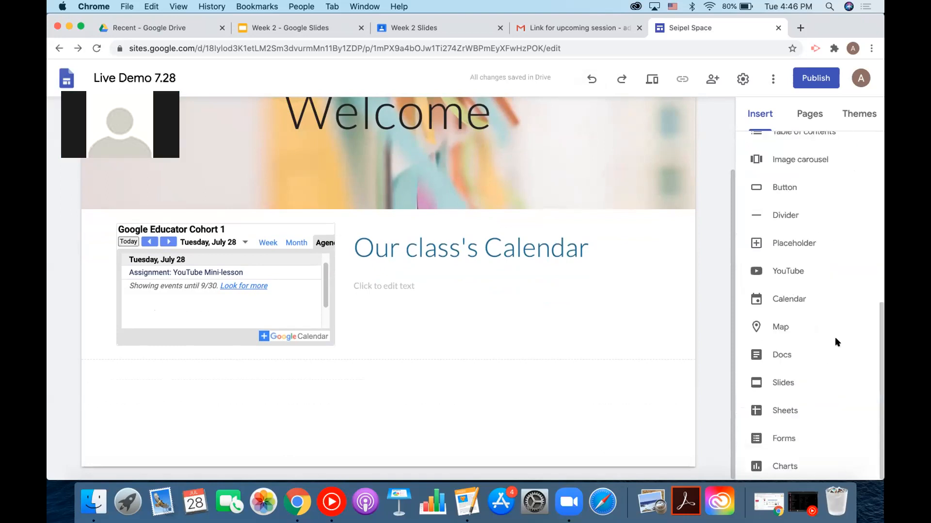
{"action": "left_click", "coordinate": [816, 277]}
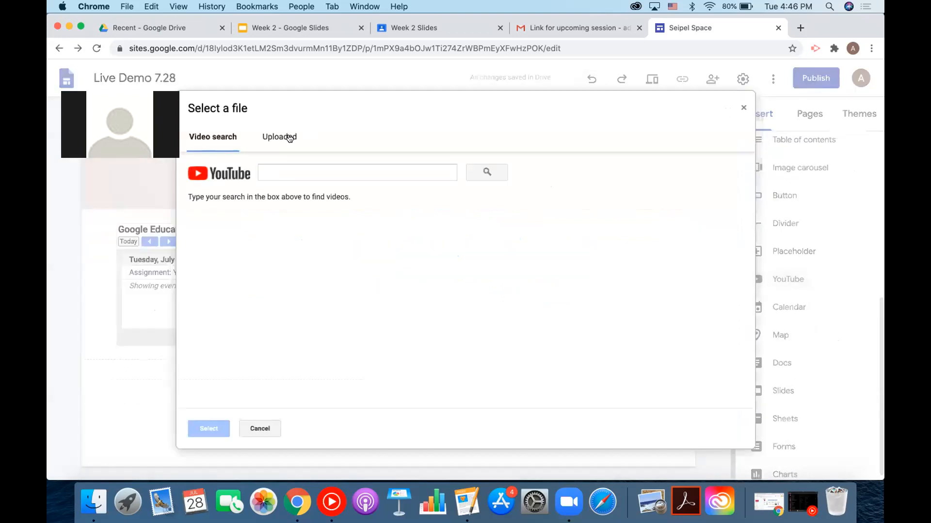
{"action": "left_click", "coordinate": [289, 138]}
{"action": "left_click", "coordinate": [312, 199]}
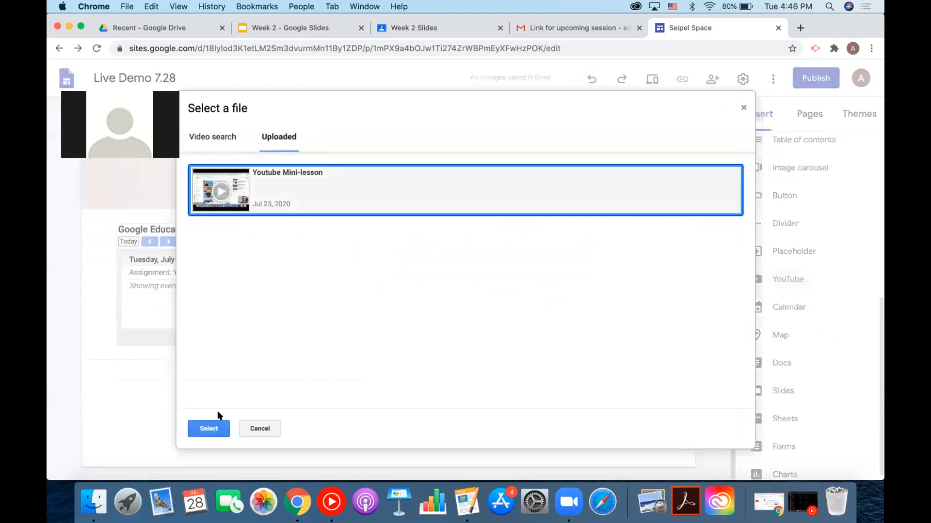
{"action": "left_click", "coordinate": [217, 429]}
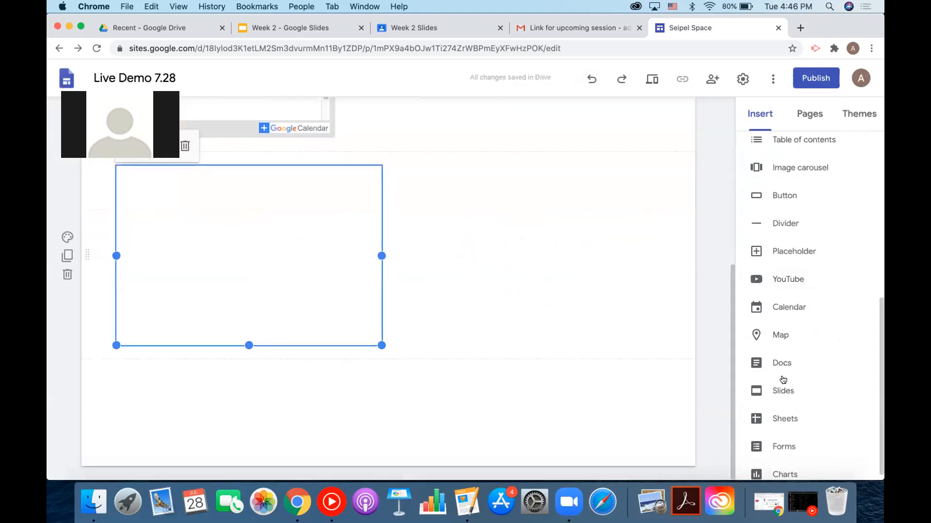
Embed the Week 2 slide presentation beneath the video.
{"action": "left_click", "coordinate": [783, 390]}
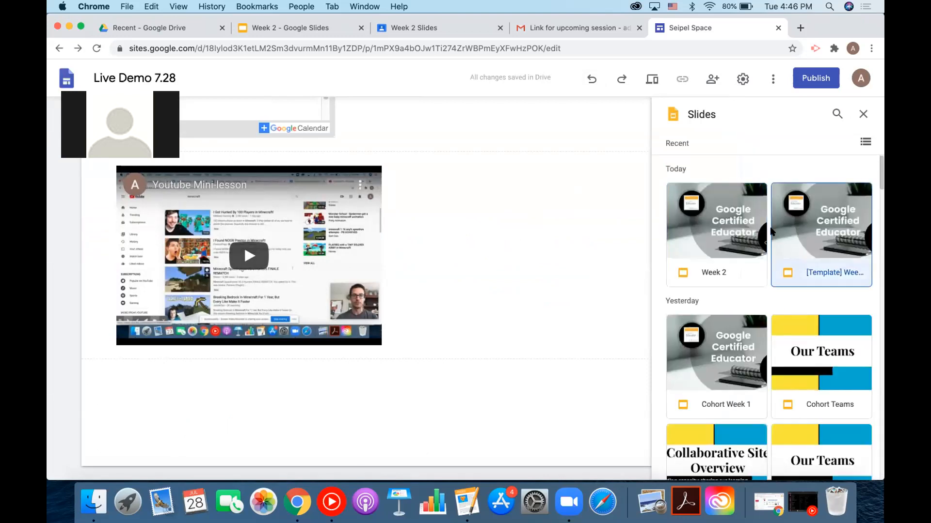
{"action": "left_click", "coordinate": [736, 240]}
{"action": "left_click", "coordinate": [852, 253]}
{"action": "left_click", "coordinate": [848, 465]}
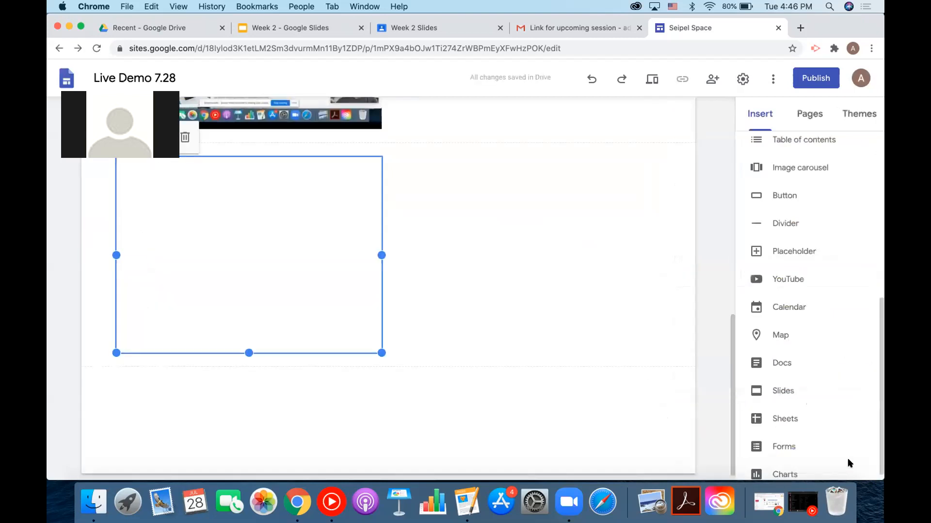
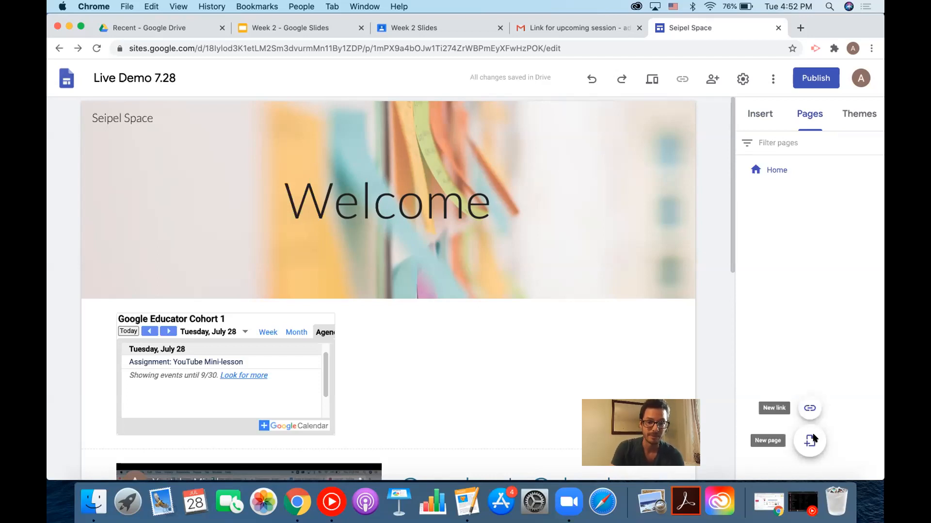
Start adding a new page to the Seipel Space site.
{"action": "left_click", "coordinate": [812, 439]}
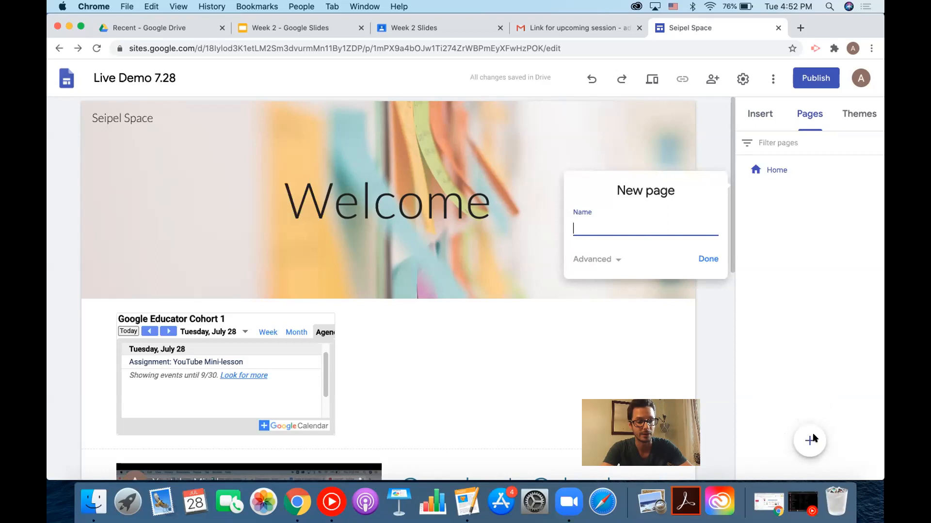
Create a page named 'About Me', expanding the Advanced custom path options.
{"action": "type", "text": "About Me"}
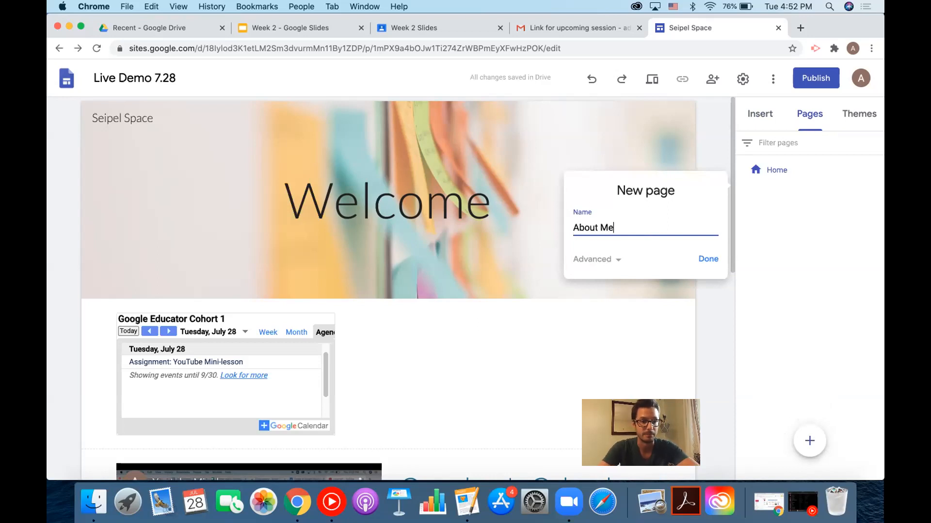
{"action": "left_click", "coordinate": [606, 262]}
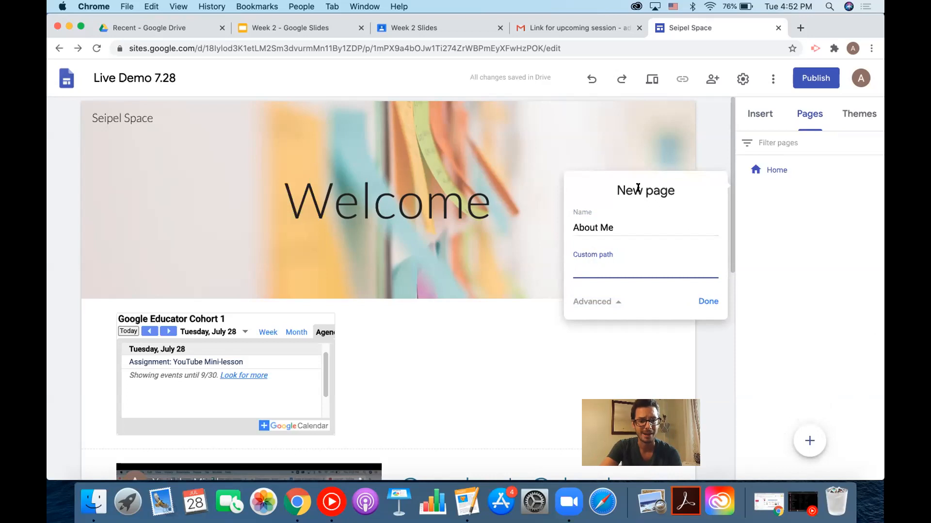
{"action": "left_click", "coordinate": [704, 302]}
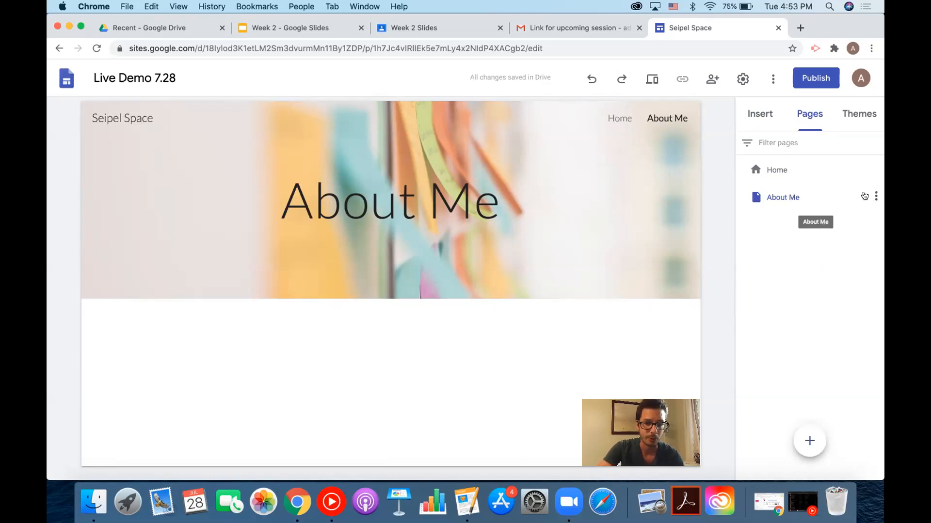
Add a subpage named 'Bio' under the About Me page.
{"action": "left_click", "coordinate": [875, 198]}
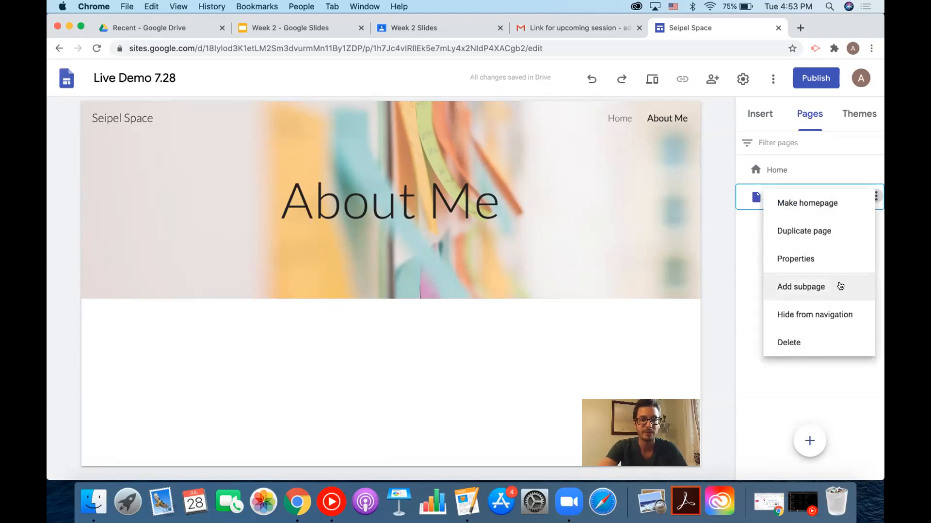
{"action": "left_click", "coordinate": [840, 286]}
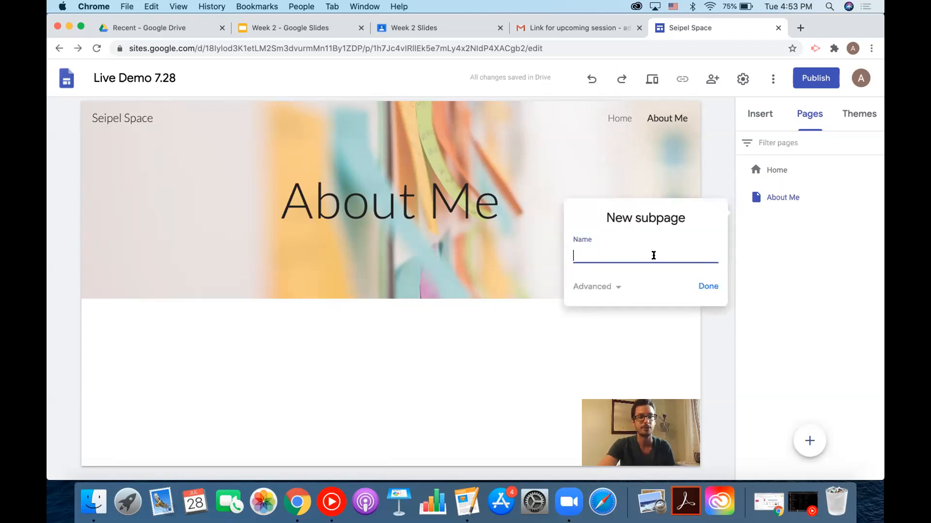
{"action": "type", "text": "Sub"}
{"action": "key", "text": "BackSpace"}
{"action": "key", "text": "BackSpace"}
{"action": "key", "text": "BackSpace"}
{"action": "type", "text": "Bio"}
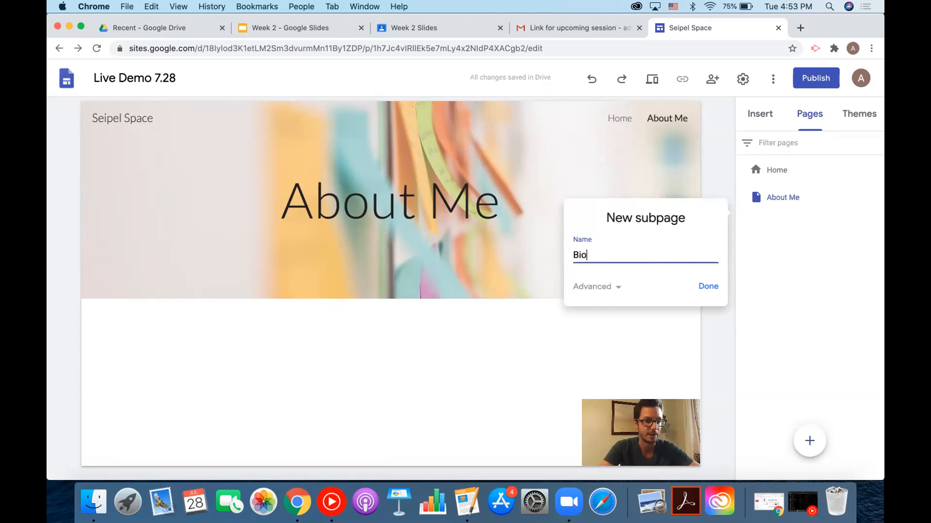
{"action": "left_click", "coordinate": [708, 286]}
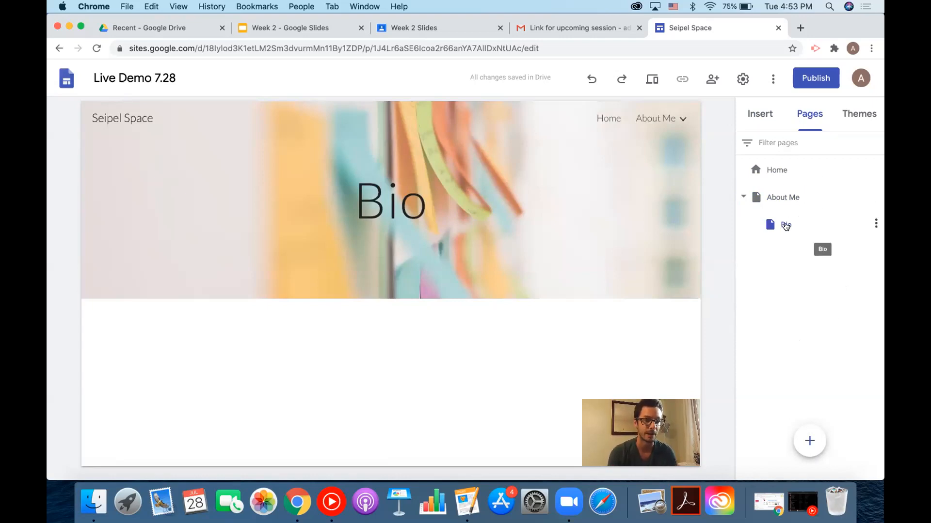
{"action": "mouse_move", "coordinate": [673, 123]}
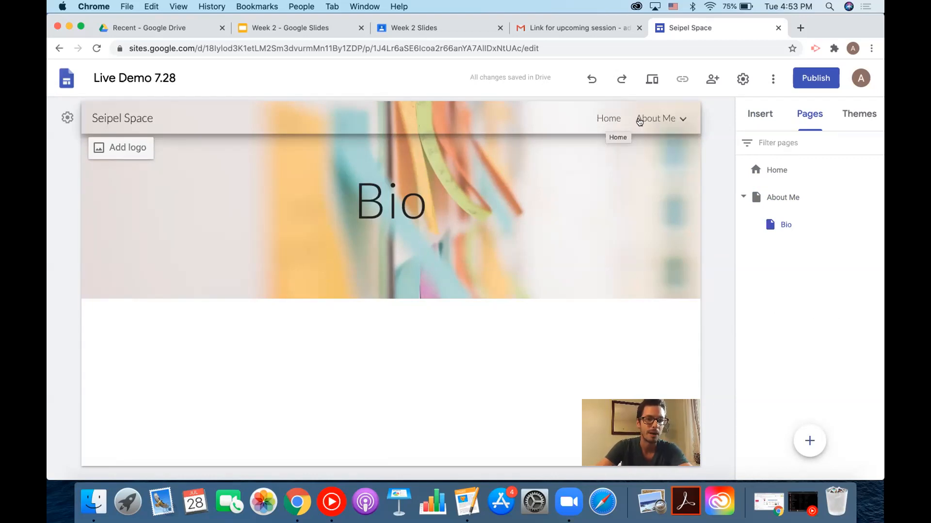
{"action": "mouse_move", "coordinate": [642, 121]}
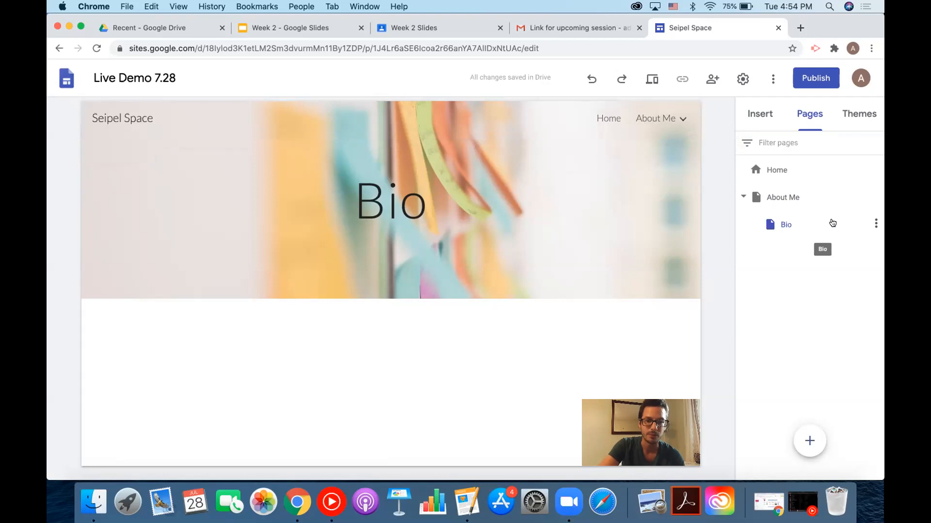
{"action": "left_click", "coordinate": [875, 229]}
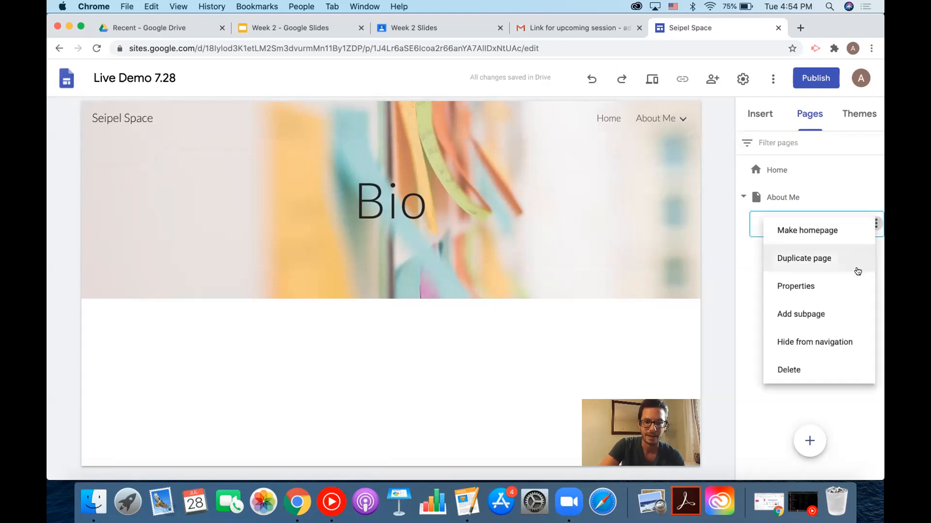
{"action": "left_click", "coordinate": [841, 341]}
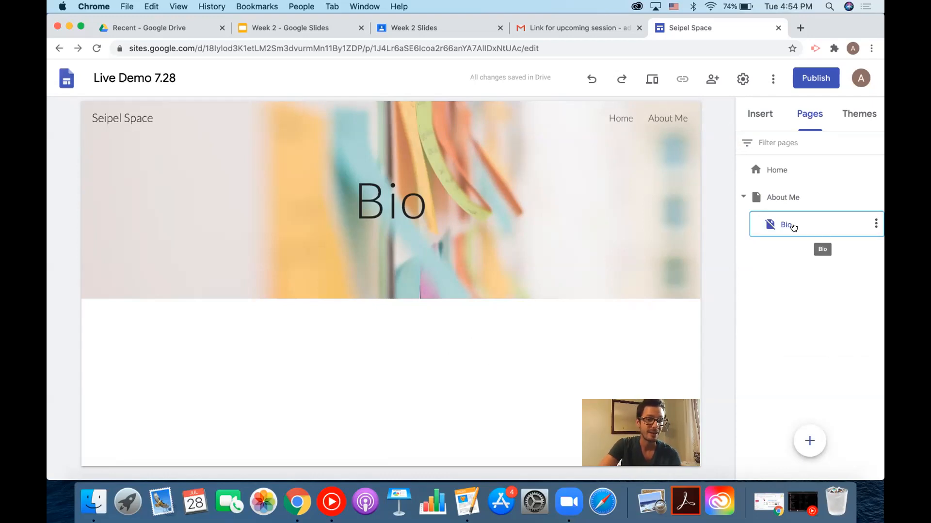
{"action": "left_click_drag", "start_coordinate": [790, 227], "coordinate": [754, 187]}
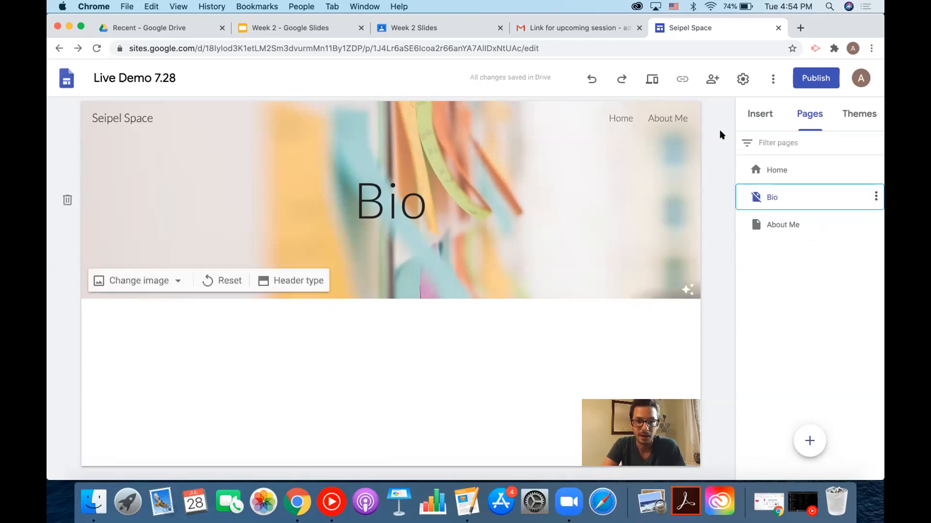
{"action": "left_click", "coordinate": [873, 196]}
{"action": "left_click", "coordinate": [829, 314]}
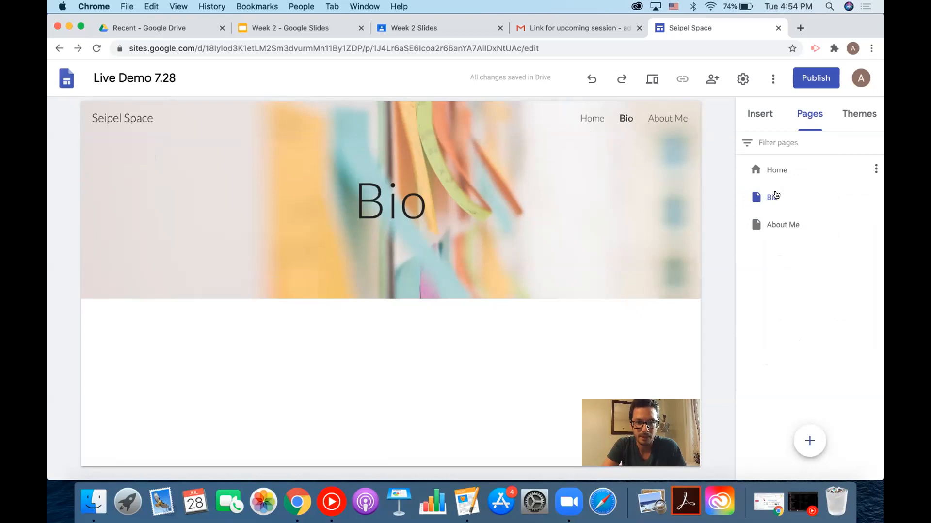
{"action": "left_click_drag", "start_coordinate": [772, 198], "coordinate": [786, 226]}
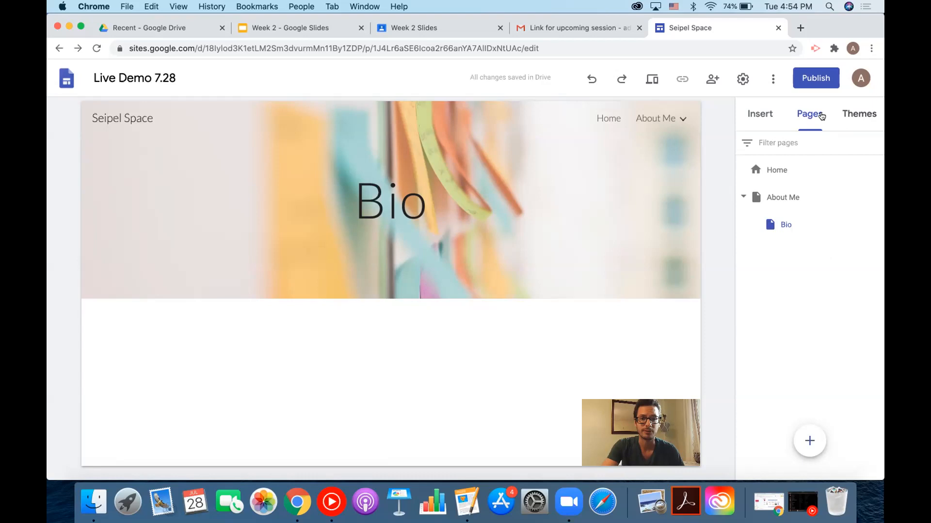
{"action": "left_click", "coordinate": [858, 115]}
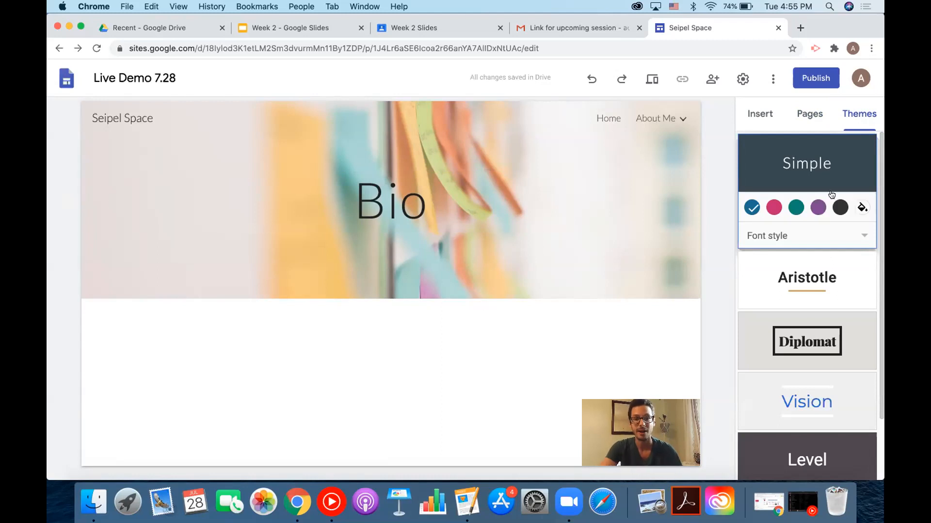
Browse the theme list, apply the Aristotle theme, and open its custom accent colour picker.
{"action": "scroll", "coordinate": [816, 271], "scroll_direction": "down", "scroll_amount": 1}
{"action": "scroll", "coordinate": [816, 295], "scroll_direction": "down", "scroll_amount": 3}
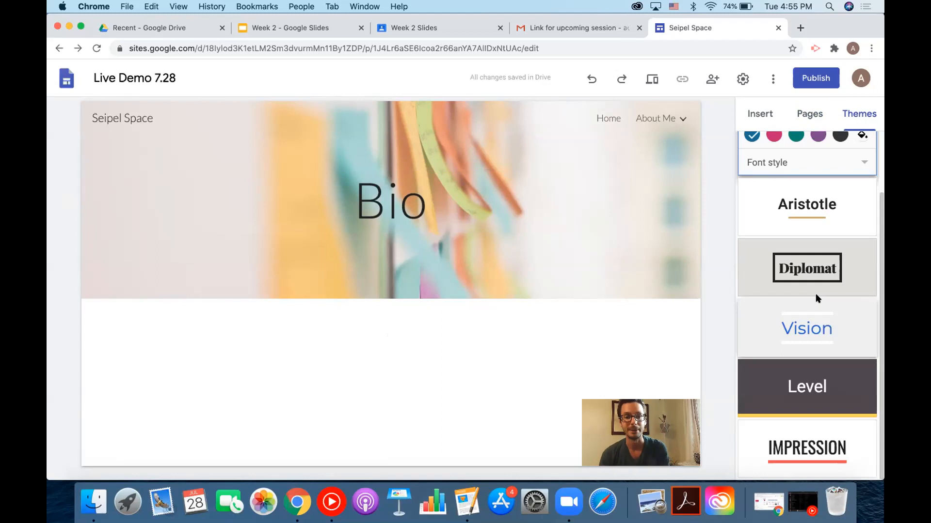
{"action": "scroll", "coordinate": [816, 294], "scroll_direction": "up", "scroll_amount": 3}
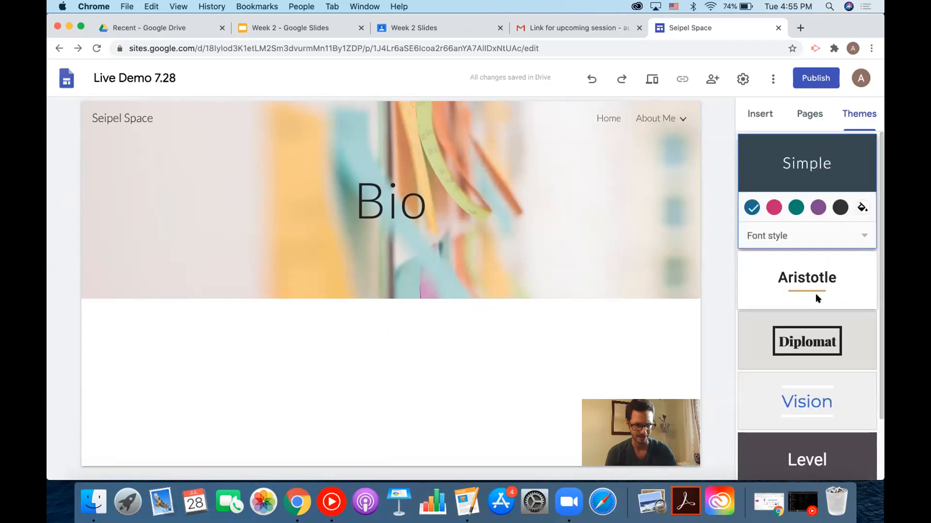
{"action": "scroll", "coordinate": [827, 256], "scroll_direction": "down", "scroll_amount": 1}
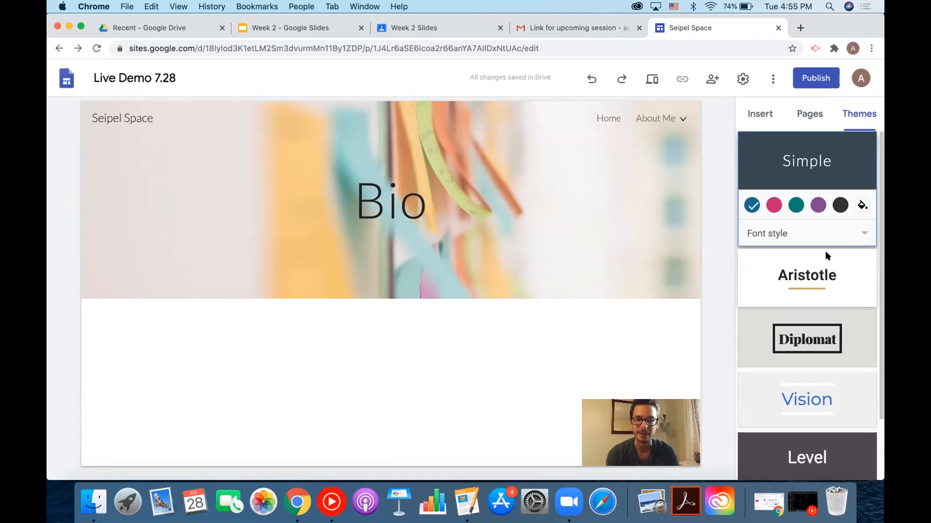
{"action": "scroll", "coordinate": [827, 256], "scroll_direction": "down", "scroll_amount": 3}
{"action": "scroll", "coordinate": [828, 252], "scroll_direction": "up", "scroll_amount": 1}
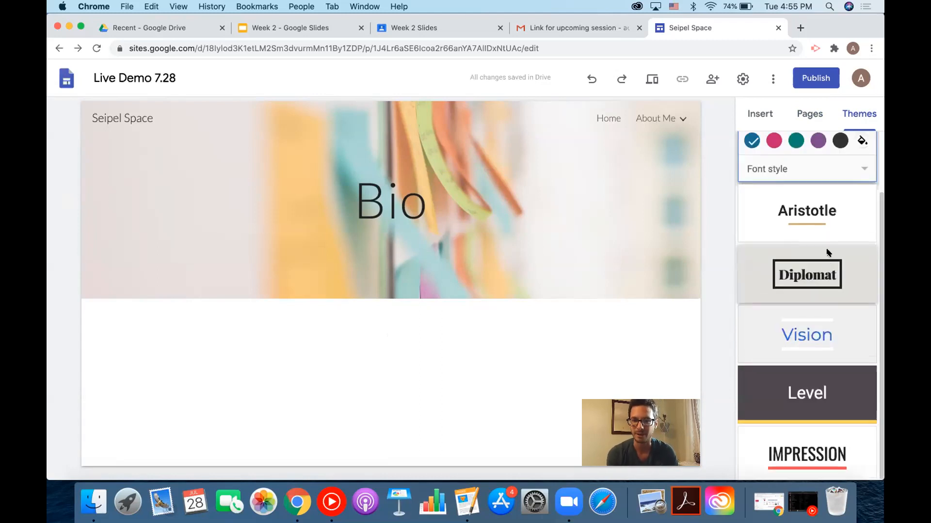
{"action": "scroll", "coordinate": [827, 253], "scroll_direction": "up", "scroll_amount": 3}
{"action": "scroll", "coordinate": [827, 253], "scroll_direction": "down", "scroll_amount": 3}
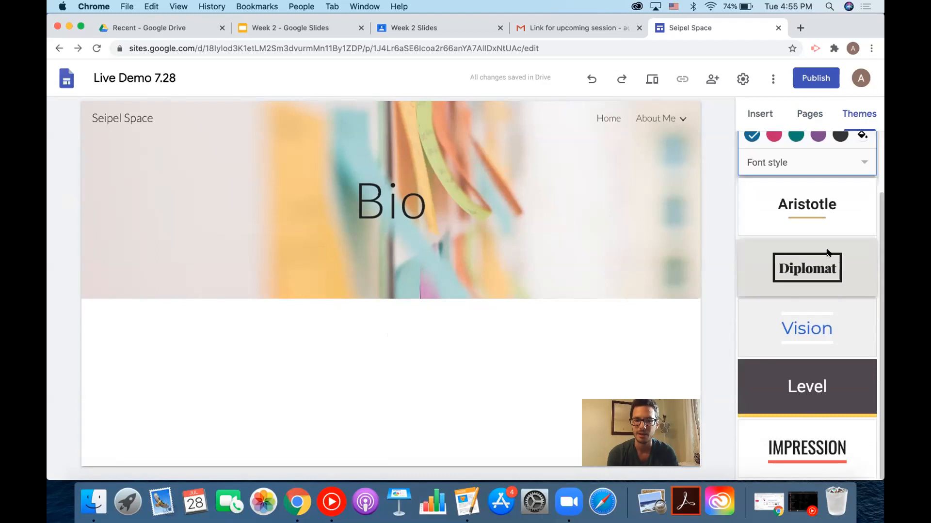
{"action": "scroll", "coordinate": [827, 252], "scroll_direction": "up", "scroll_amount": 3}
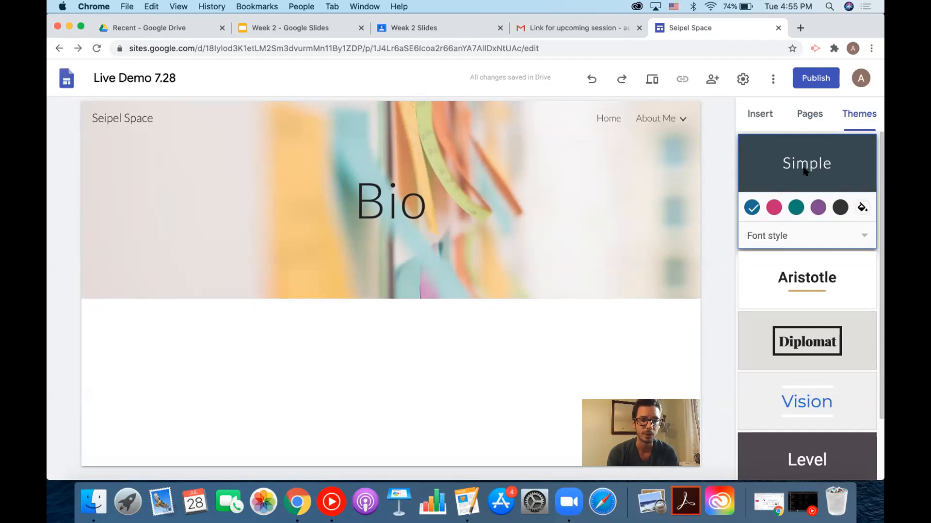
{"action": "left_click", "coordinate": [803, 286]}
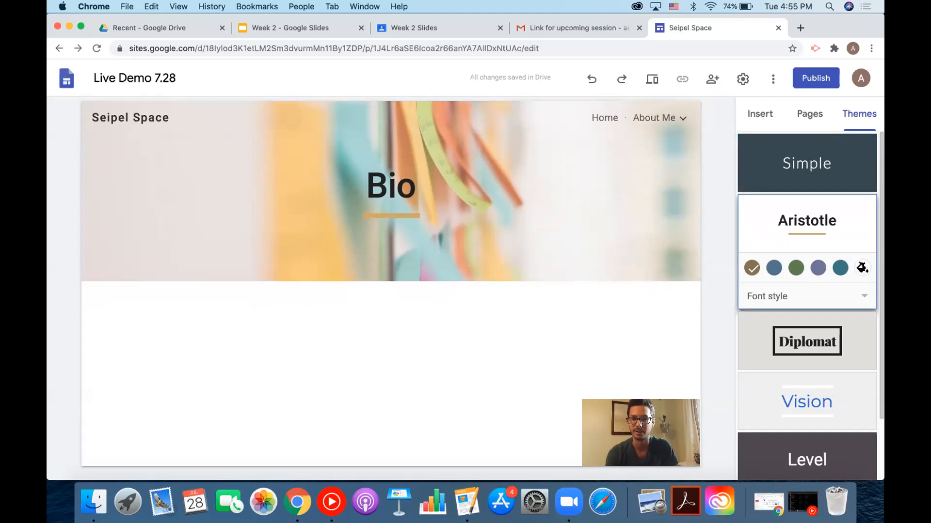
{"action": "left_click", "coordinate": [861, 266]}
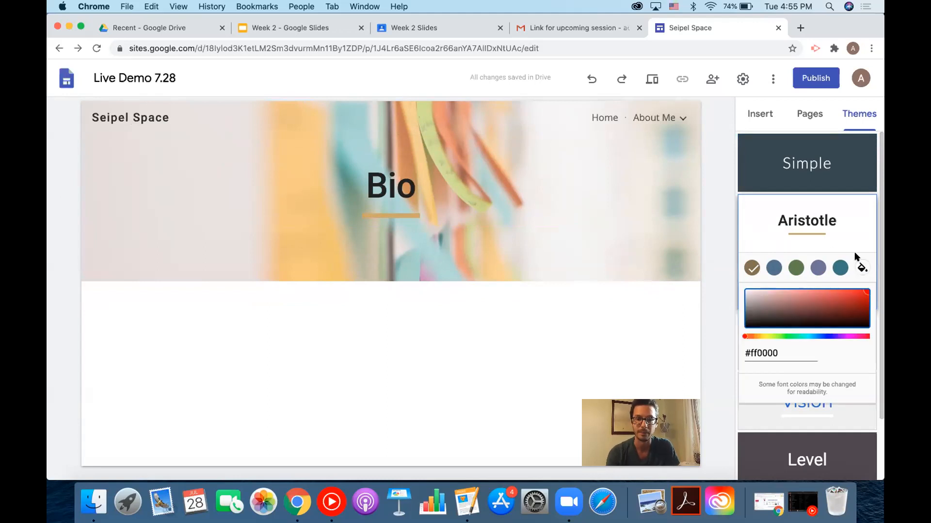
Give the Aristotle theme a teal accent colour and the BOLD font style.
{"action": "left_click", "coordinate": [840, 268]}
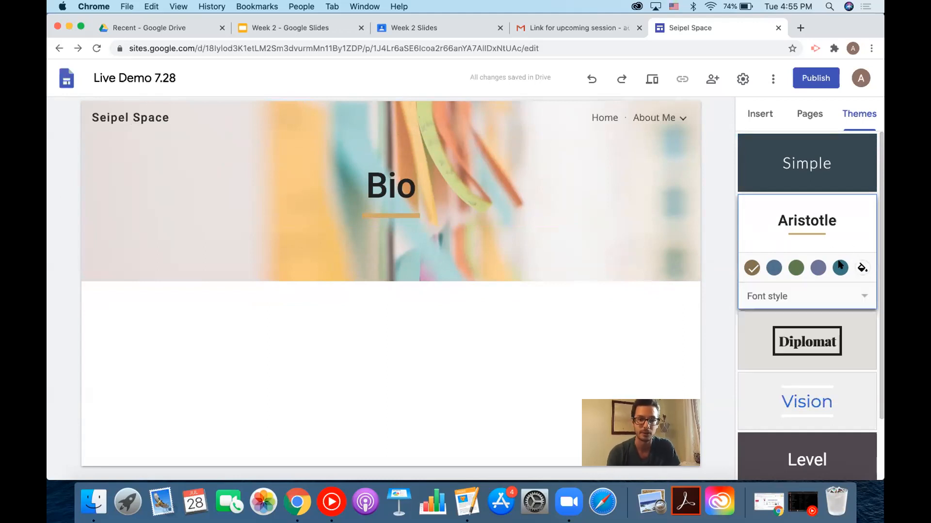
{"action": "left_click", "coordinate": [790, 296]}
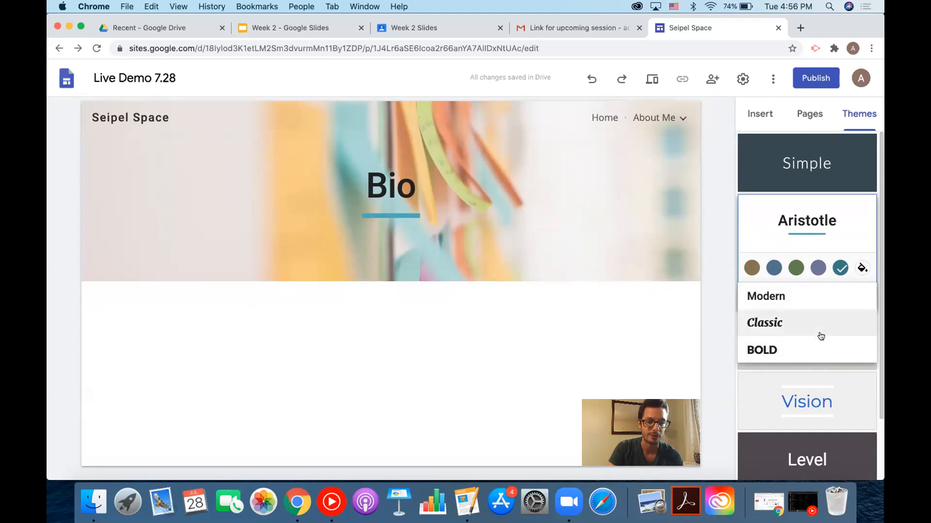
{"action": "left_click", "coordinate": [817, 348]}
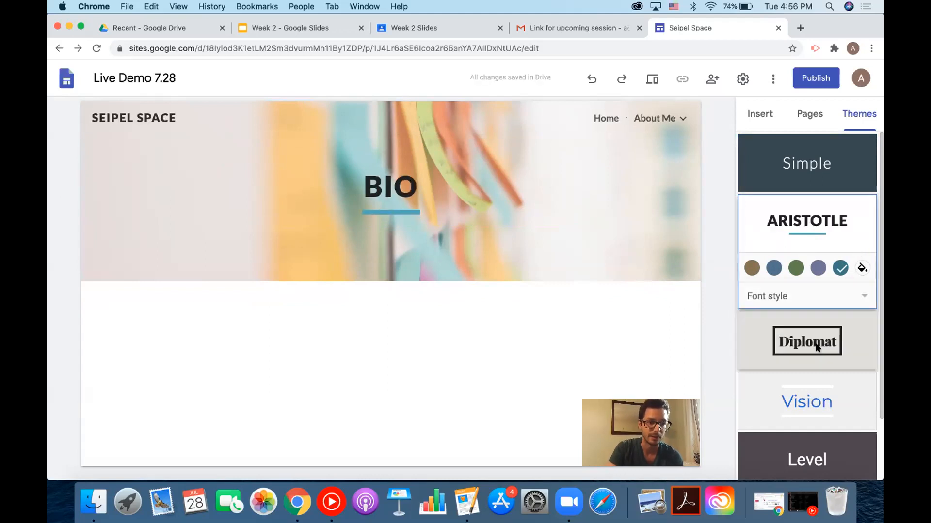
Switch to the Simple theme with the Classic font style.
{"action": "left_click", "coordinate": [813, 150]}
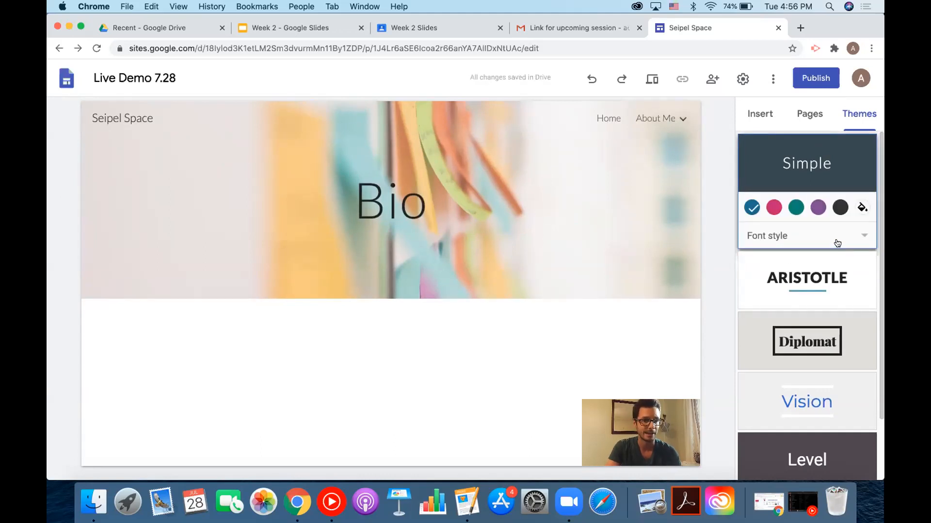
{"action": "left_click", "coordinate": [831, 237]}
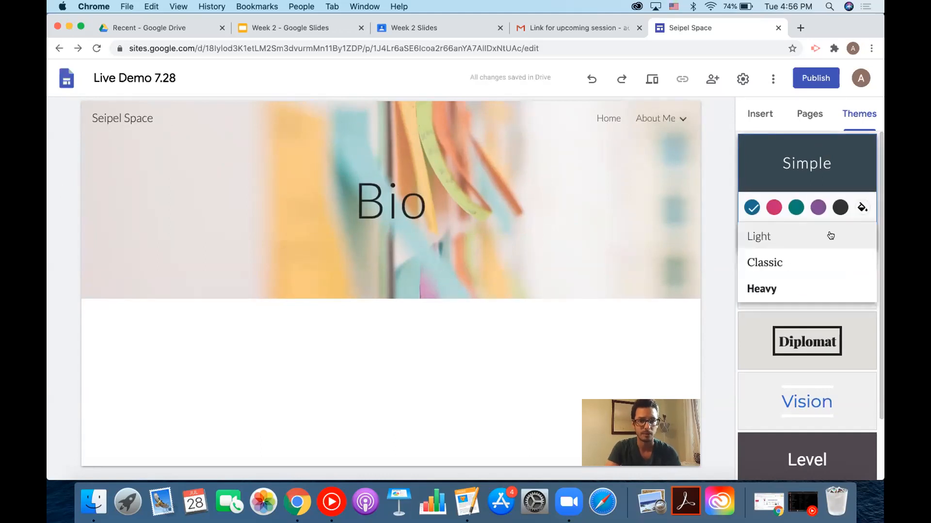
{"action": "left_click", "coordinate": [806, 260]}
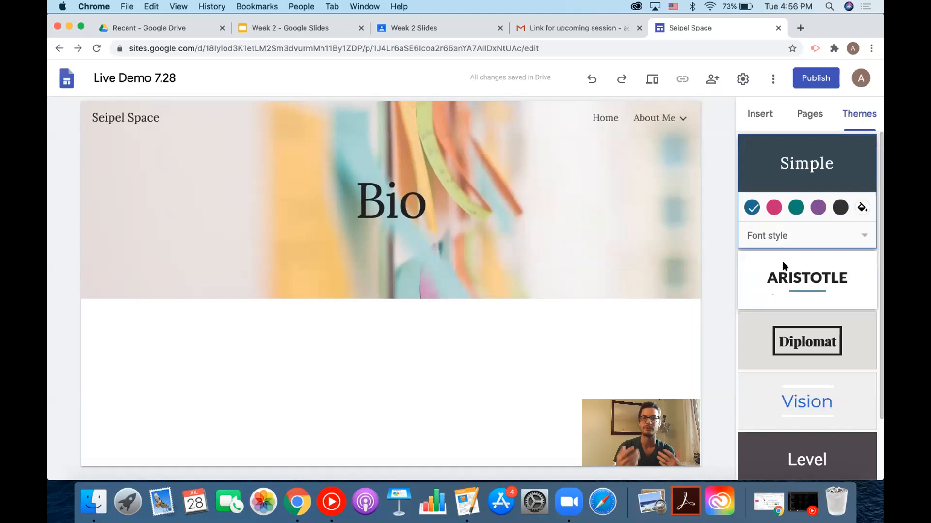
{"action": "scroll", "coordinate": [783, 260], "scroll_direction": "down", "scroll_amount": 3}
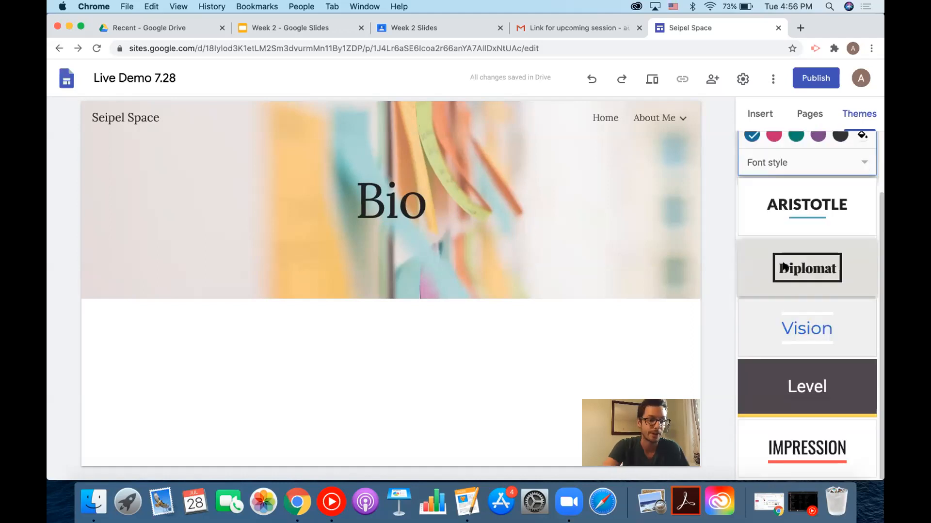
Apply the Impression theme with its green colour and the Narrow font style.
{"action": "left_click", "coordinate": [786, 426]}
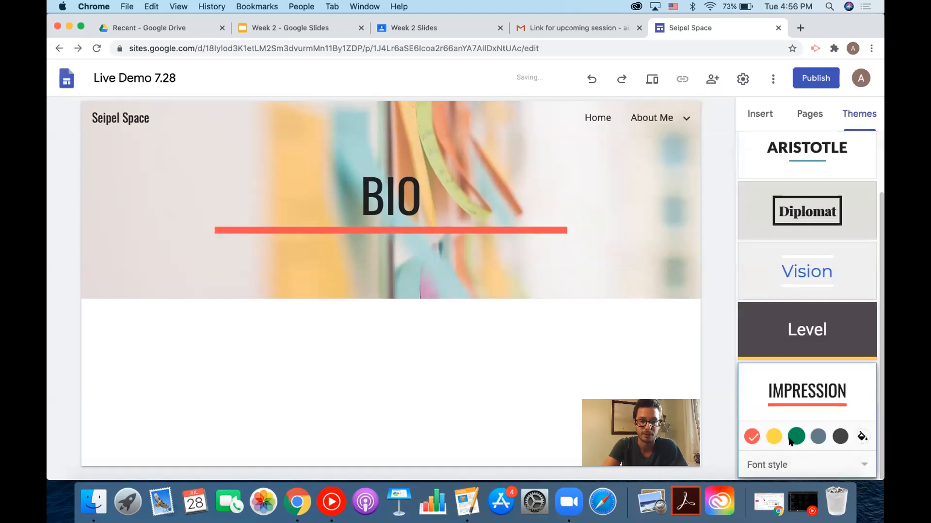
{"action": "left_click", "coordinate": [794, 437]}
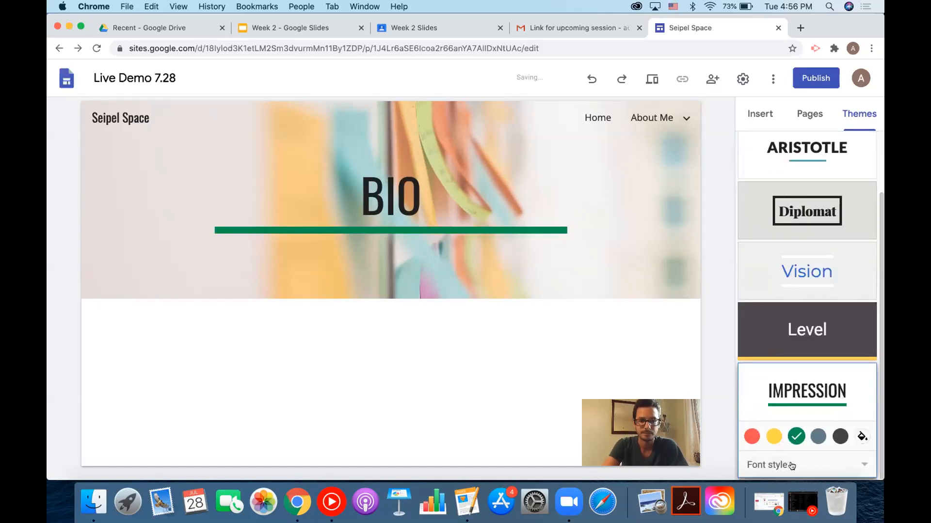
{"action": "left_click", "coordinate": [792, 466]}
{"action": "left_click", "coordinate": [809, 452]}
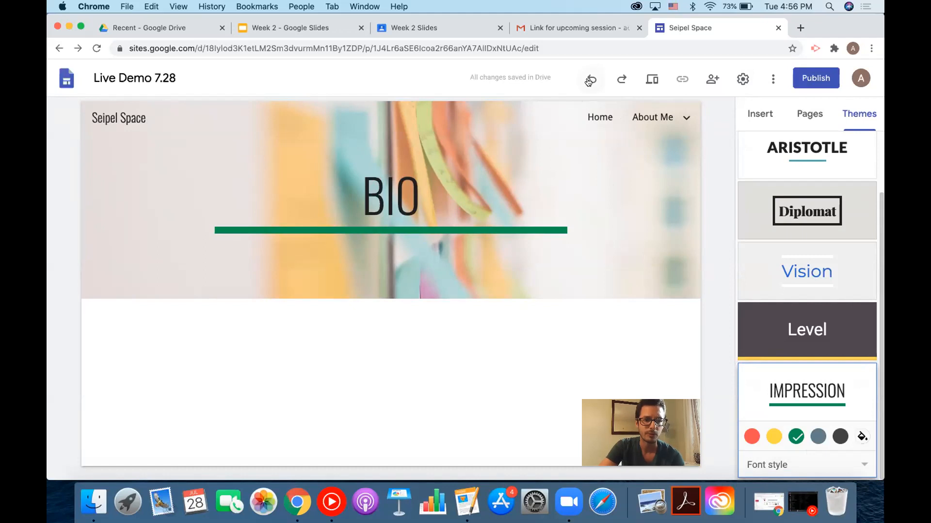
Preview the site at phone size and navigate to the Home page.
{"action": "left_click", "coordinate": [650, 84]}
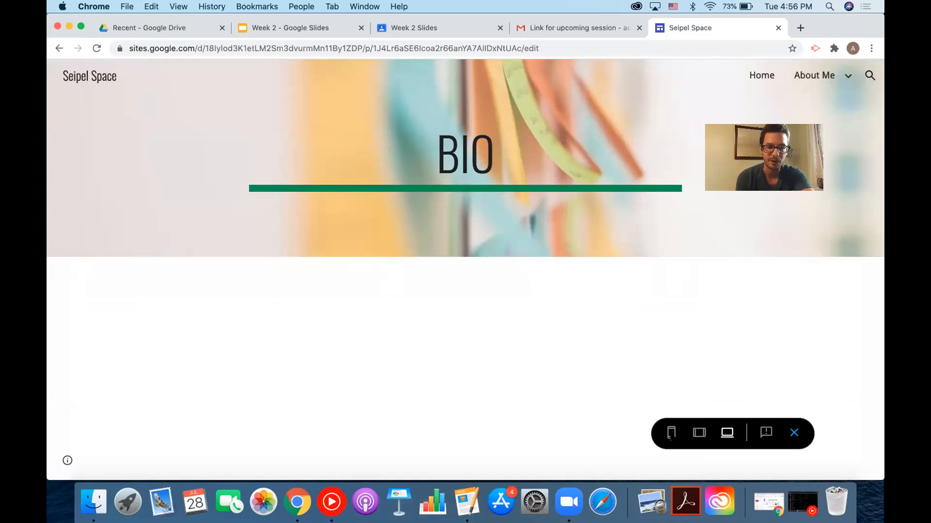
{"action": "left_click", "coordinate": [671, 435]}
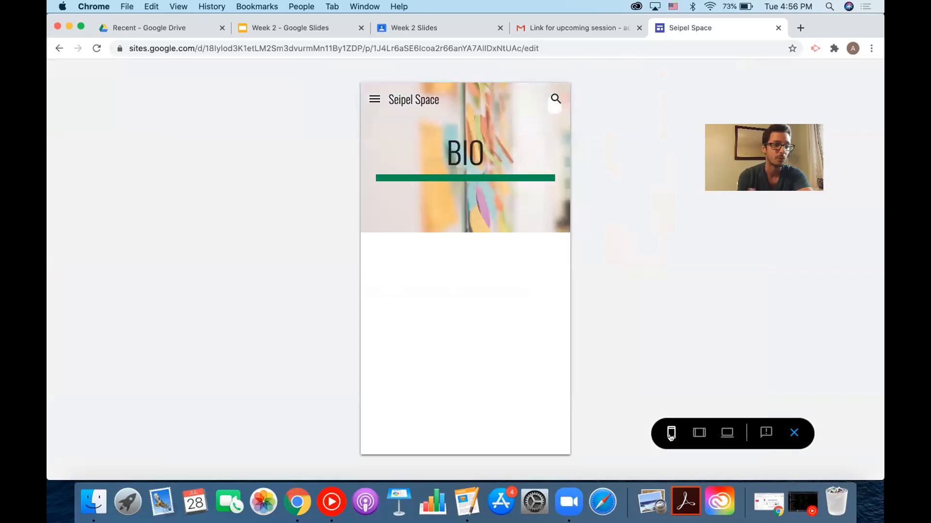
{"action": "left_click", "coordinate": [374, 99]}
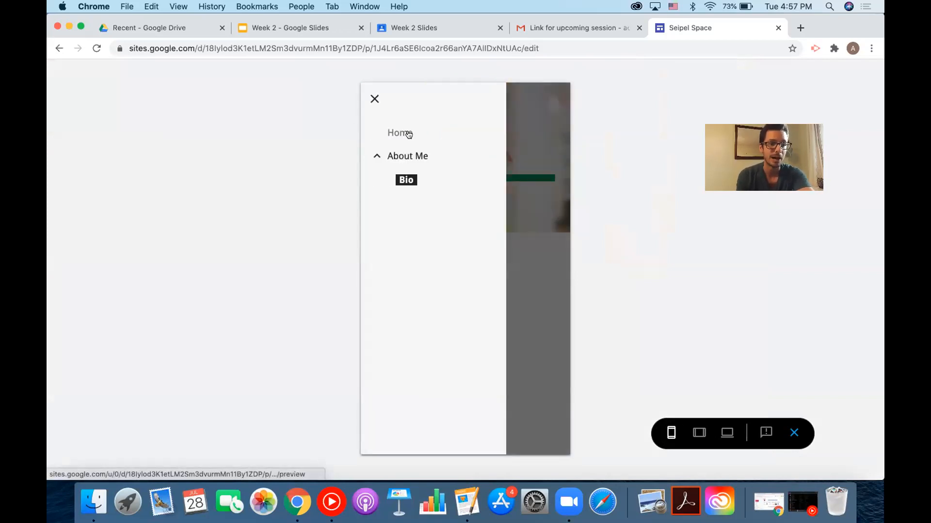
{"action": "left_click", "coordinate": [406, 131]}
{"action": "scroll", "coordinate": [453, 228], "scroll_direction": "down", "scroll_amount": 3}
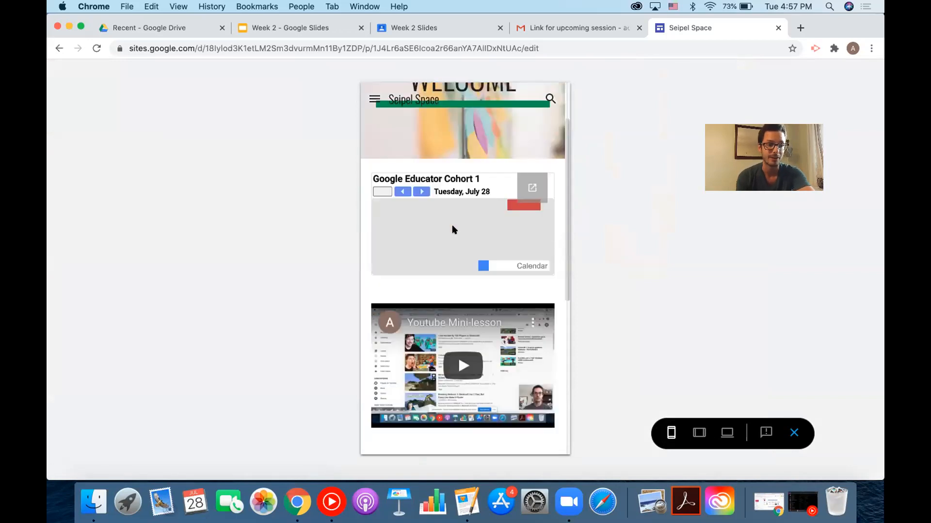
{"action": "scroll", "coordinate": [475, 286], "scroll_direction": "down", "scroll_amount": 5}
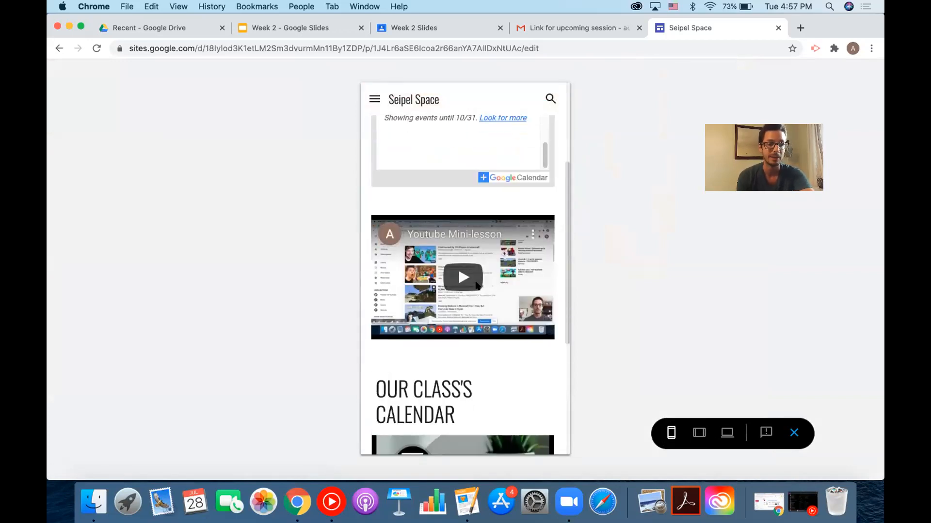
{"action": "scroll", "coordinate": [475, 281], "scroll_direction": "down", "scroll_amount": 2}
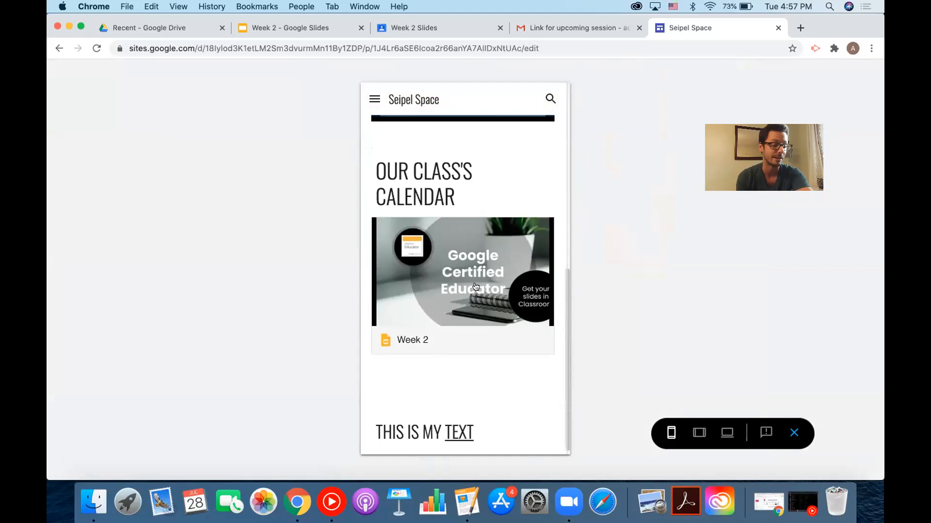
Compare the tablet, phone and large-screen previews, then exit preview.
{"action": "left_click", "coordinate": [699, 432]}
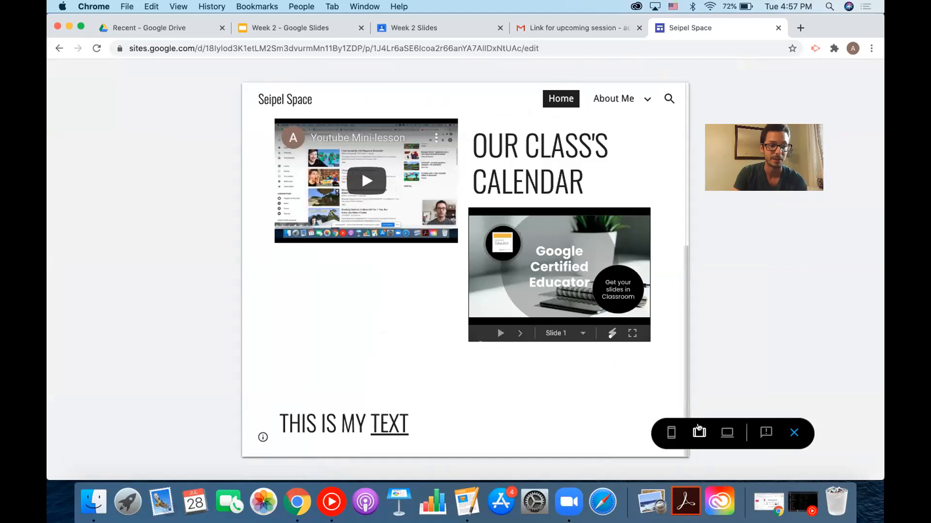
{"action": "left_click", "coordinate": [671, 432]}
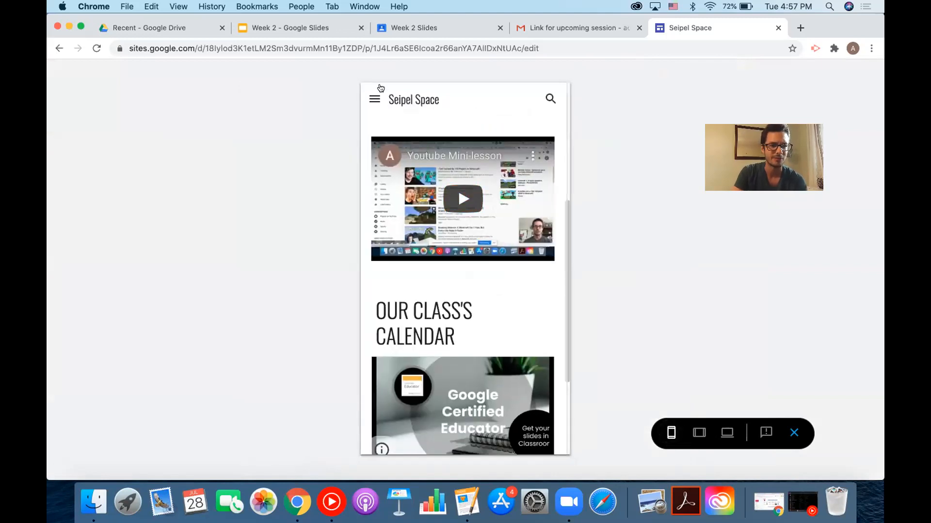
{"action": "left_click", "coordinate": [374, 100]}
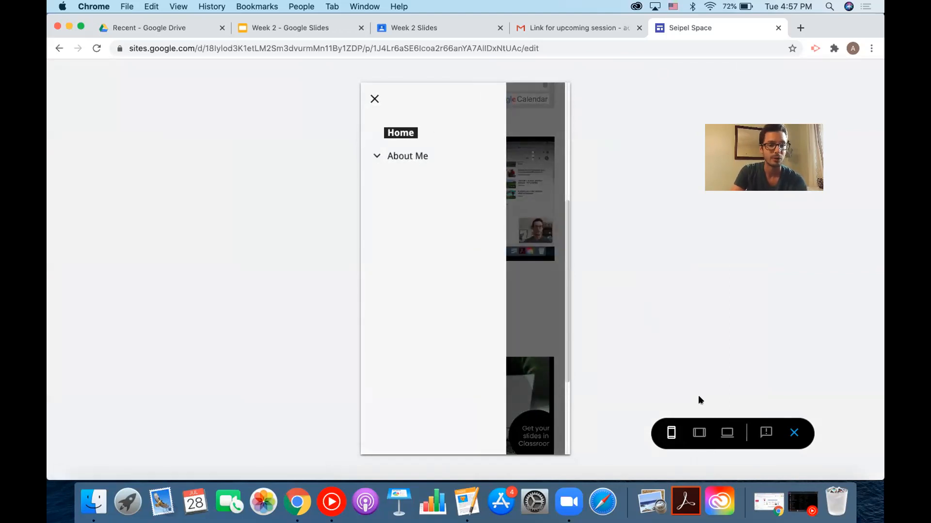
{"action": "left_click", "coordinate": [722, 431]}
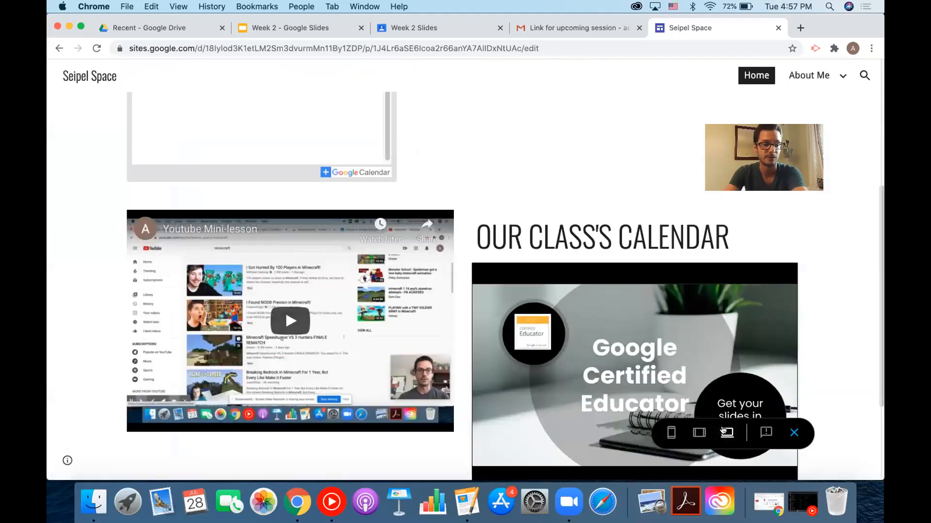
{"action": "left_click", "coordinate": [794, 434]}
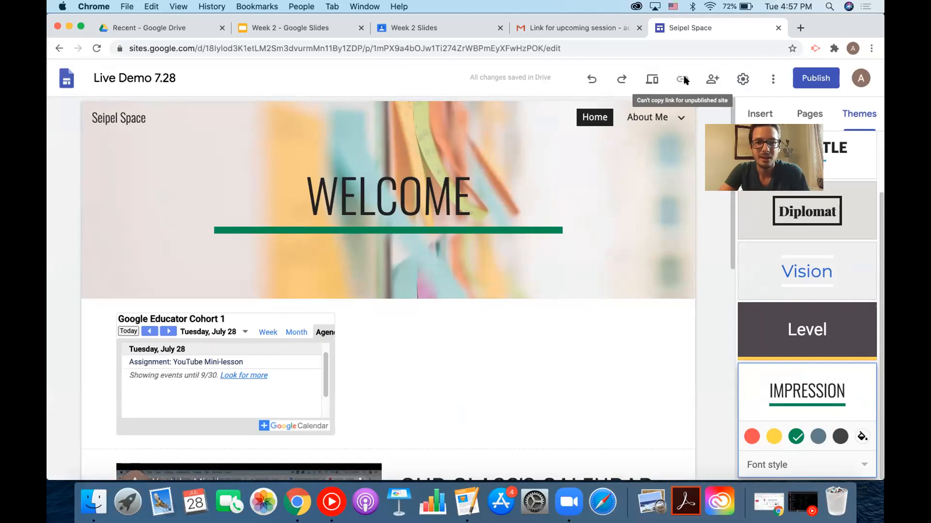
Enter the collaborator's e-mail address as a recipient in the sharing dialog.
{"action": "left_click", "coordinate": [713, 80]}
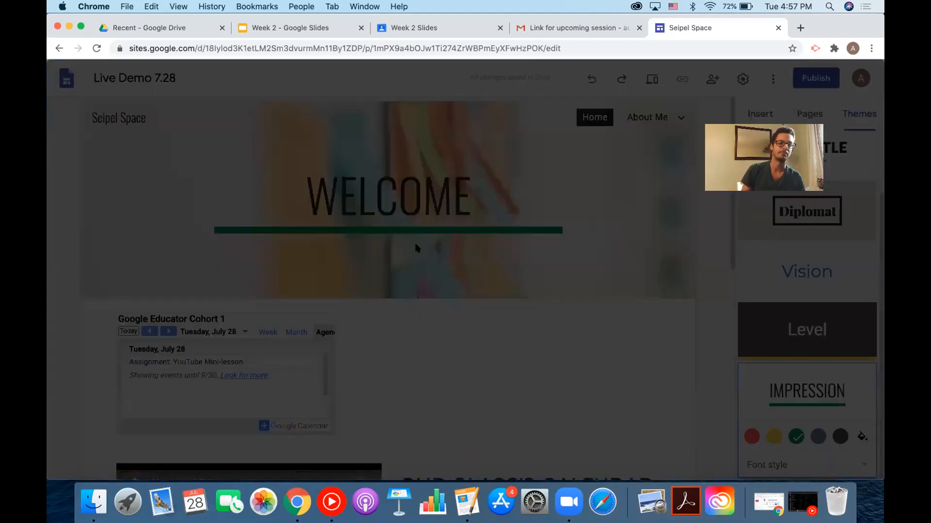
{"action": "key", "text": "super+v"}
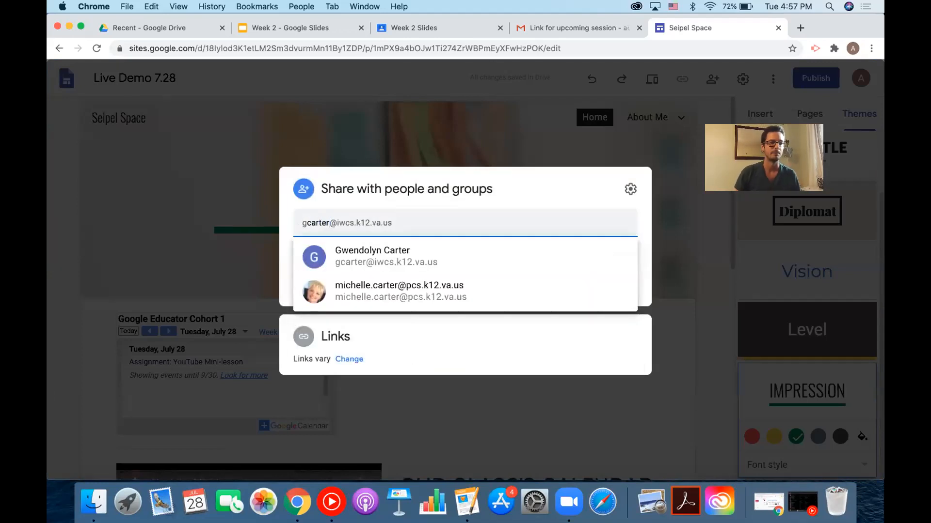
{"action": "key", "text": "super+a"}
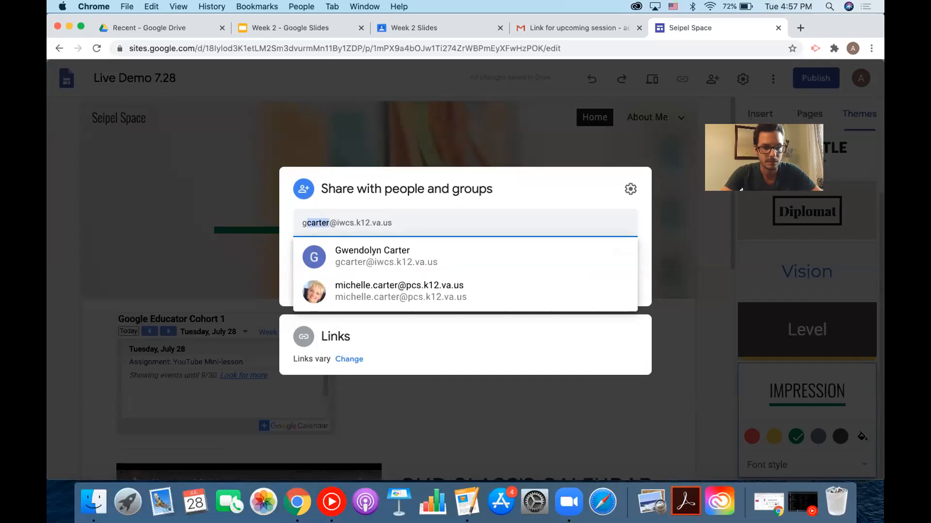
{"action": "key", "text": "BackSpace"}
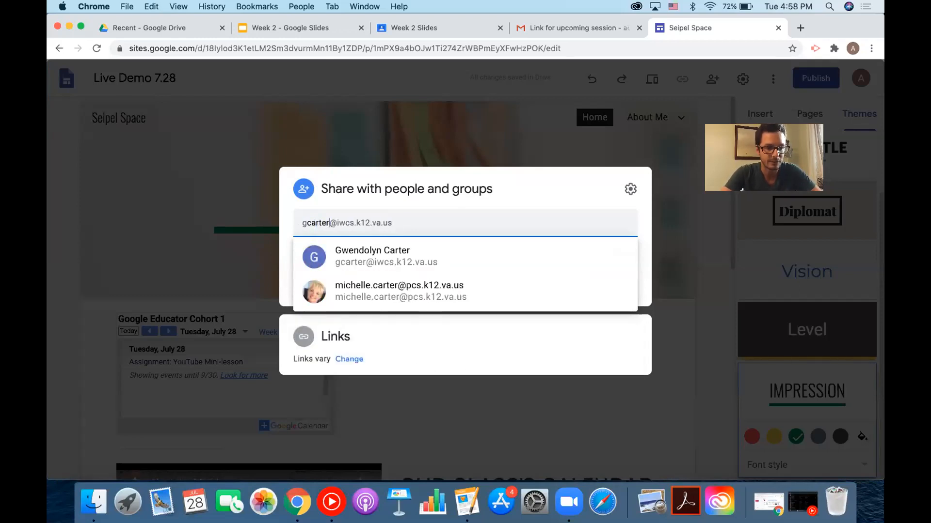
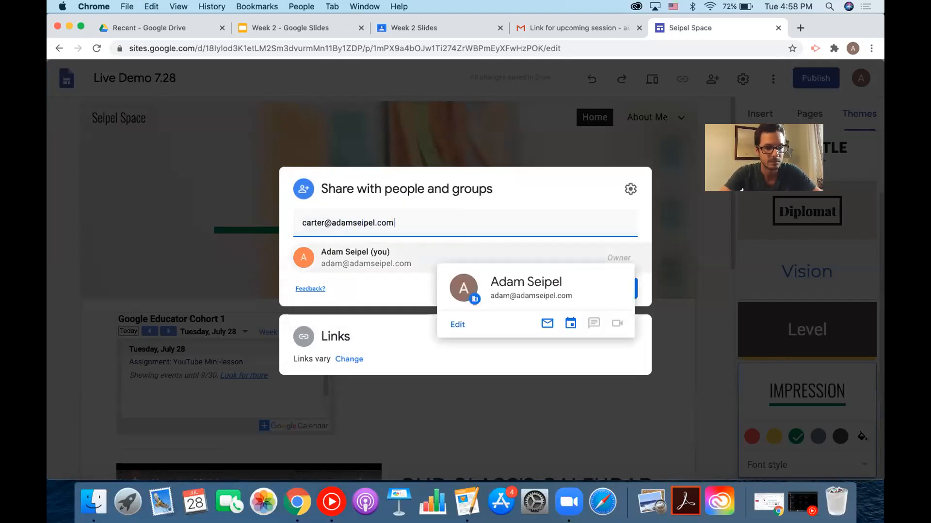
{"action": "key", "text": "Return"}
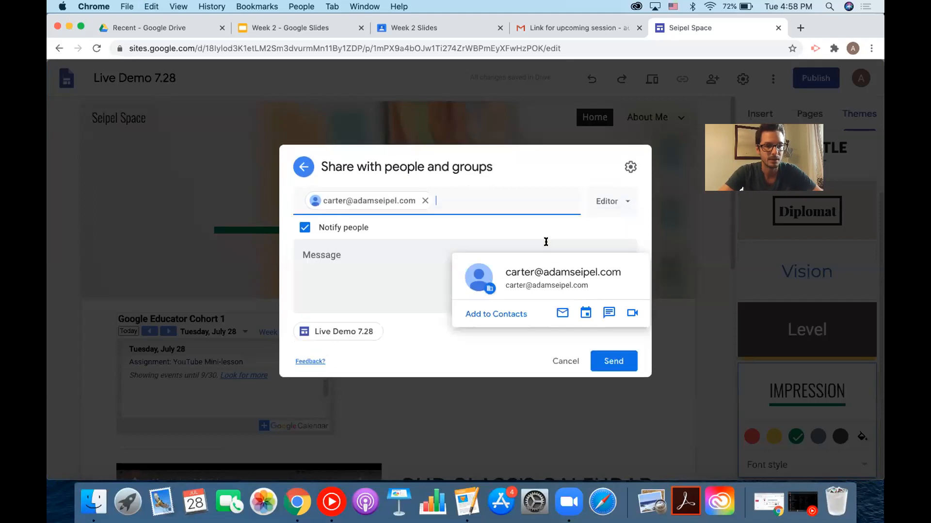
Keep the Editor role and send the invitation to the collaborator.
{"action": "left_click", "coordinate": [609, 206]}
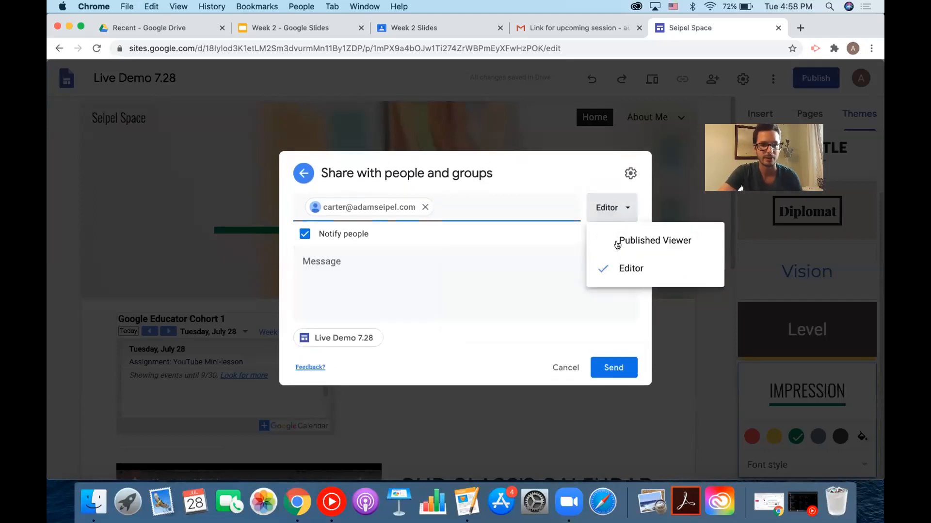
{"action": "left_click", "coordinate": [556, 190]}
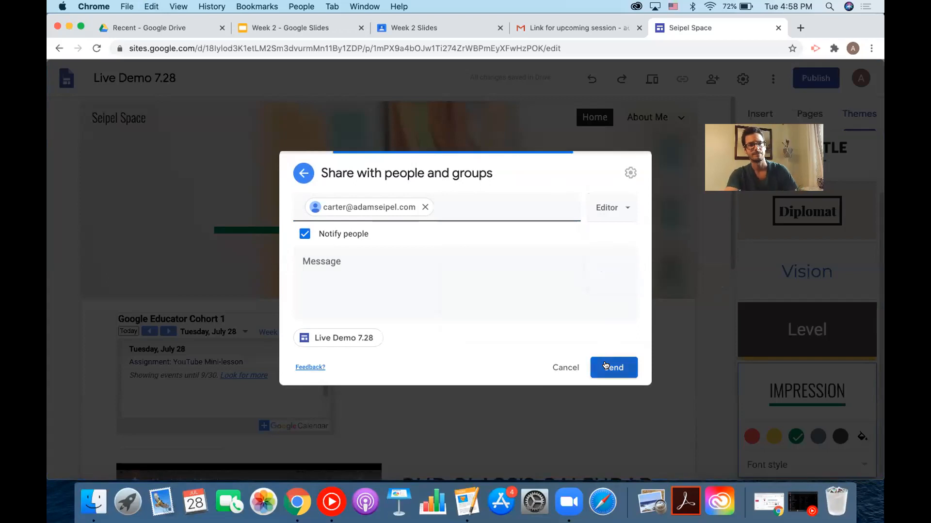
{"action": "left_click", "coordinate": [605, 366]}
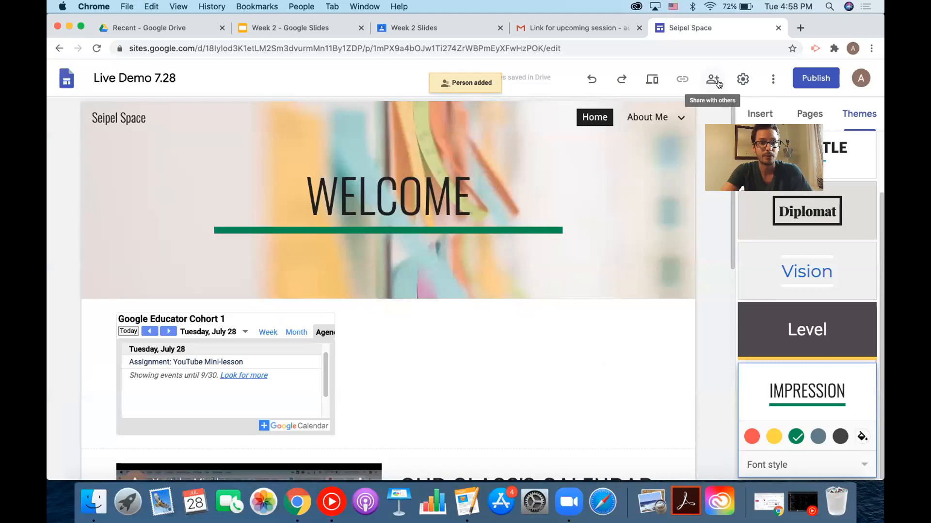
{"action": "left_click", "coordinate": [742, 80]}
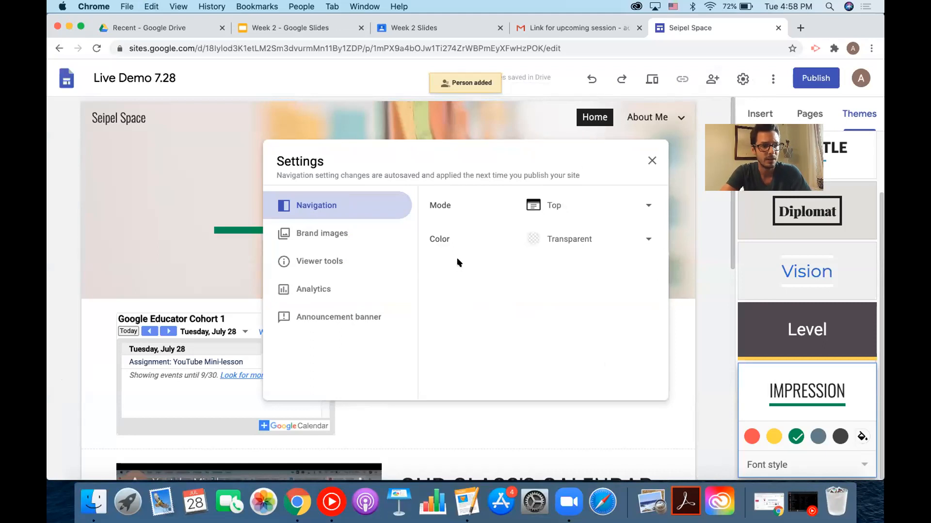
{"action": "left_click", "coordinate": [784, 65]}
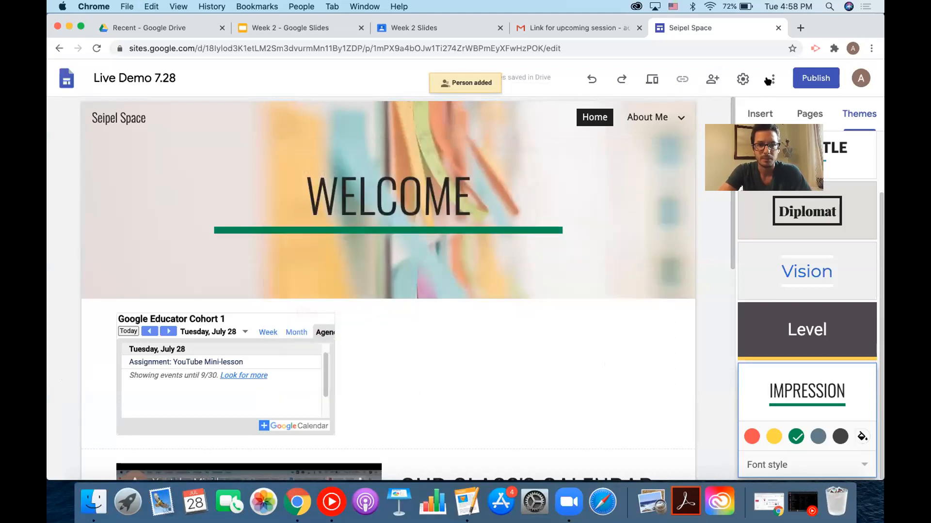
{"action": "left_click", "coordinate": [771, 79]}
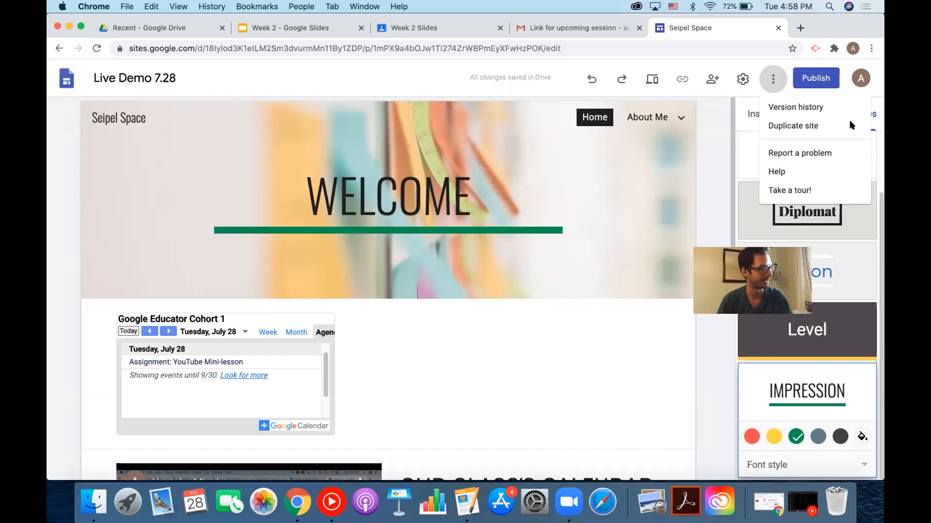
{"action": "left_click", "coordinate": [816, 80]}
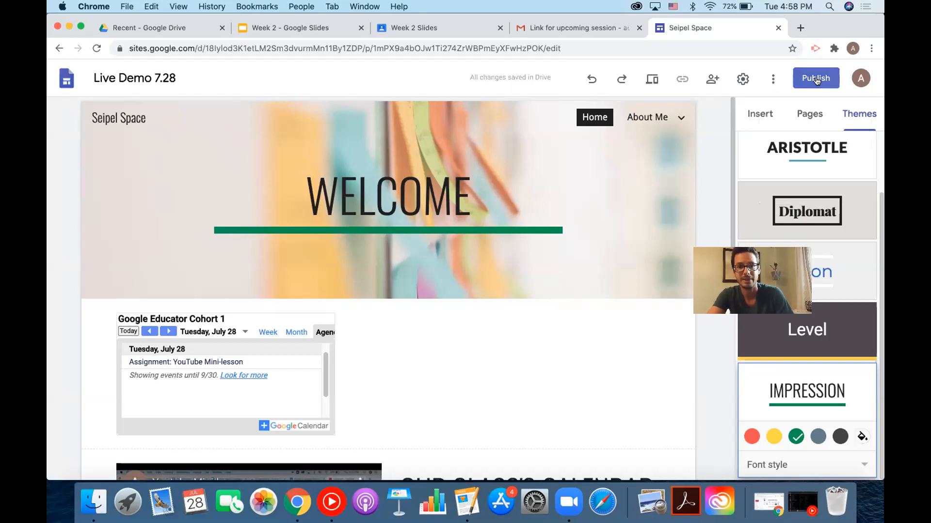
{"action": "left_click", "coordinate": [795, 84]}
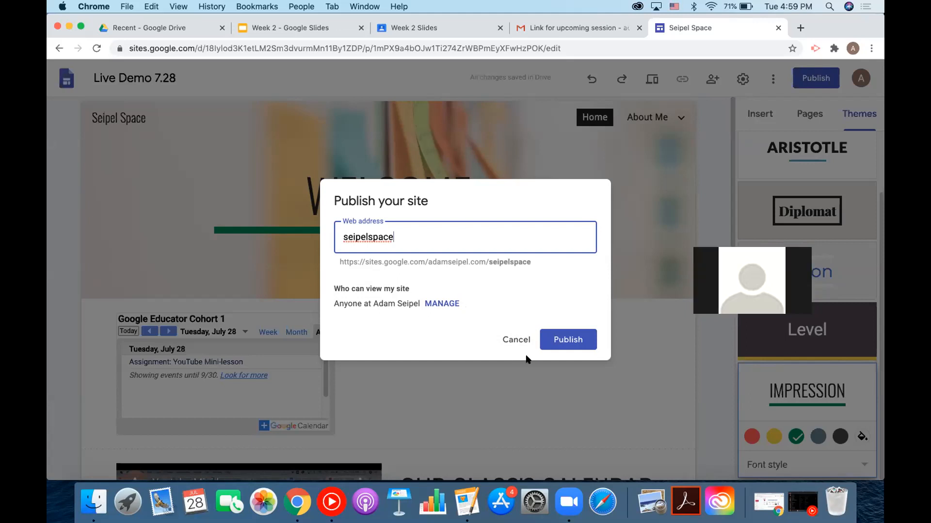
{"action": "left_click", "coordinate": [550, 332]}
{"action": "left_click", "coordinate": [515, 339]}
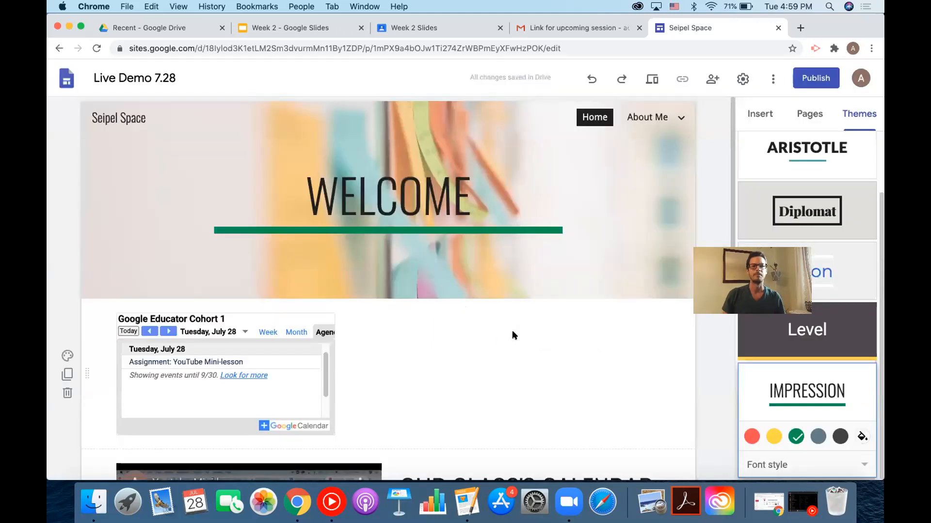
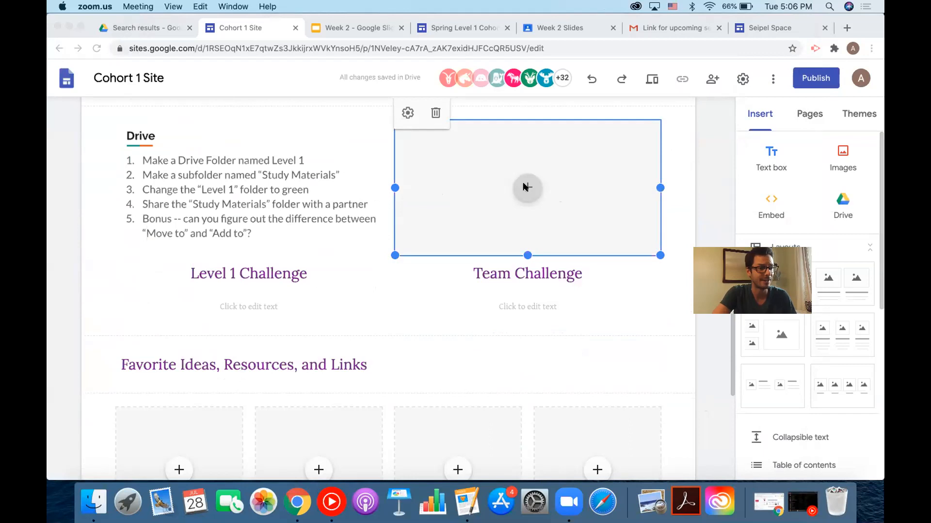
{"action": "scroll", "coordinate": [525, 186], "scroll_direction": "down", "scroll_amount": 1}
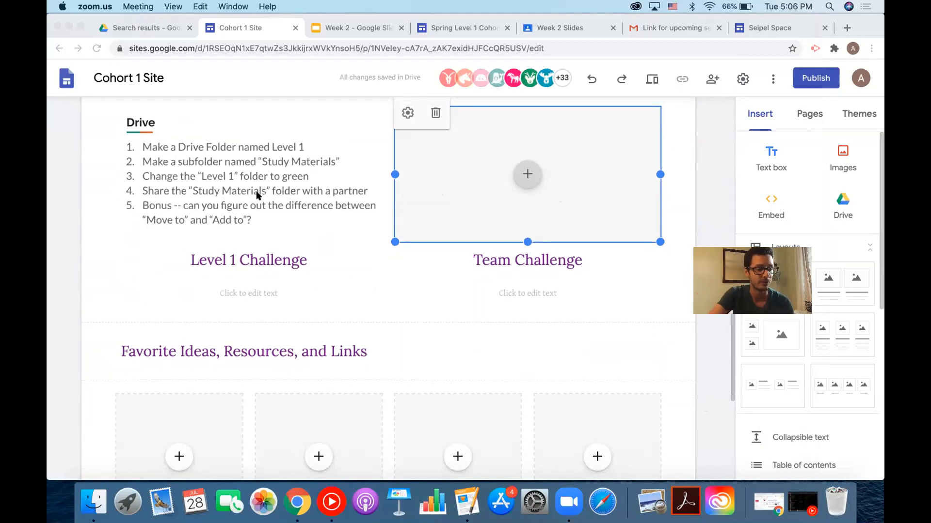
{"action": "scroll", "coordinate": [256, 195], "scroll_direction": "down", "scroll_amount": 5}
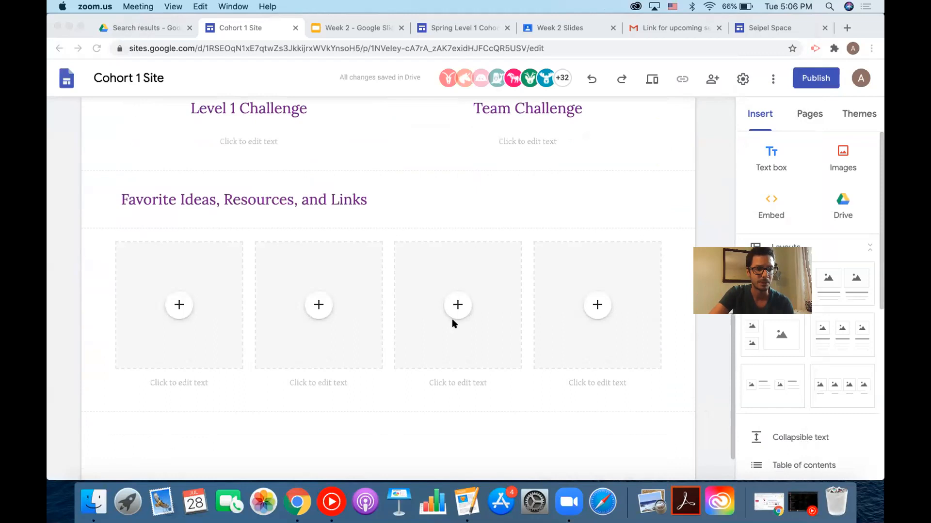
{"action": "scroll", "coordinate": [562, 321], "scroll_direction": "down", "scroll_amount": 1}
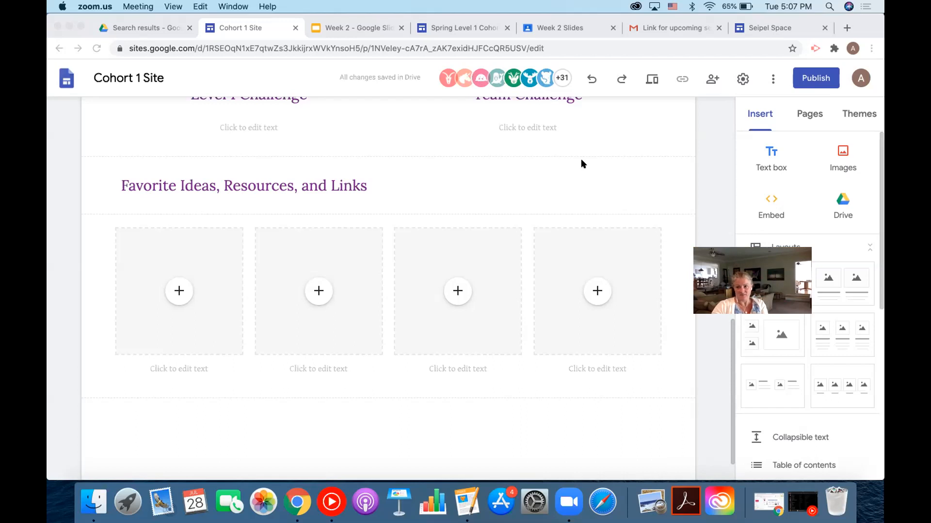
Show the People list of Google Educator Cohort 1, with one teacher and 43 students.
{"action": "left_click", "coordinate": [562, 29]}
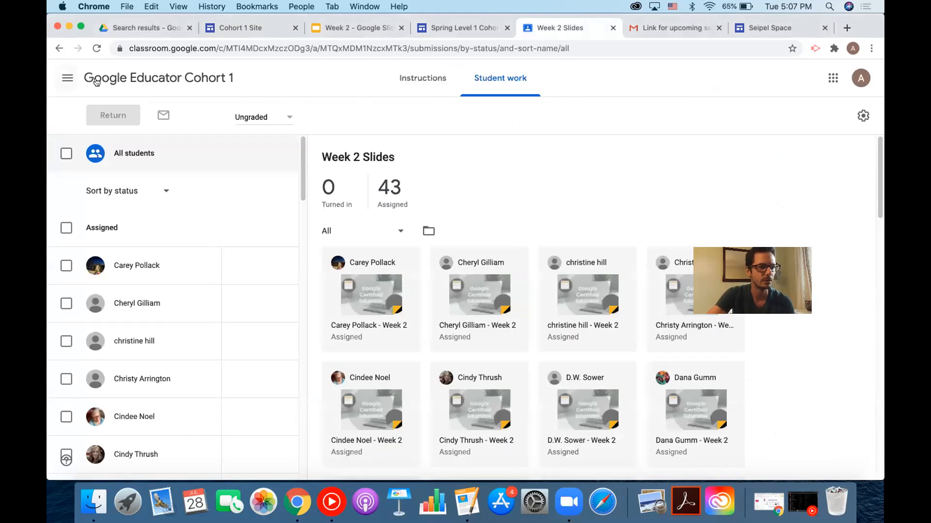
{"action": "left_click", "coordinate": [213, 79]}
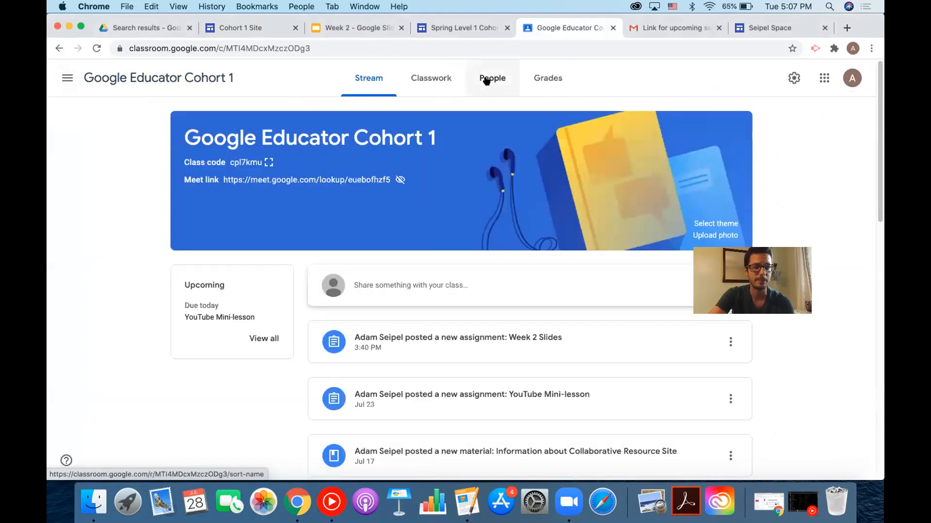
{"action": "left_click", "coordinate": [486, 80]}
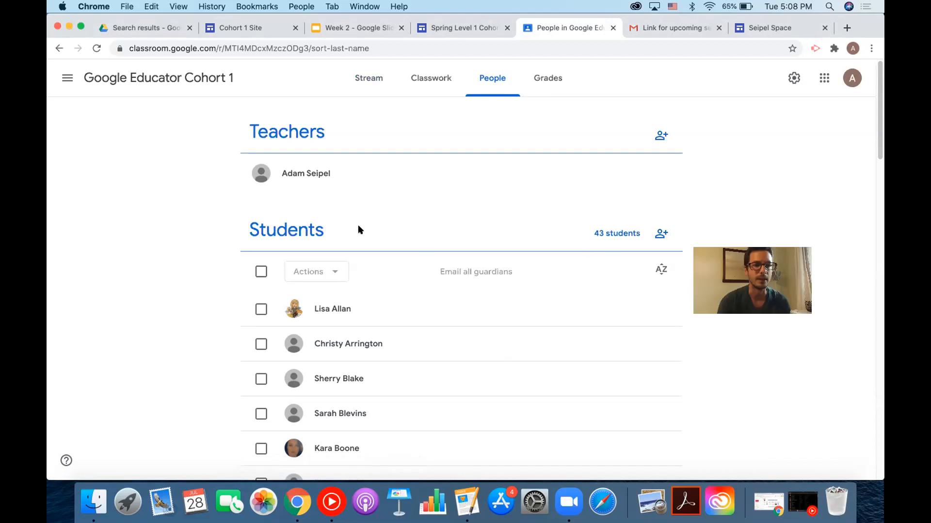
Look through the Spring Level 1 Cohort, Seipel Space and Cohort 1 Site tabs.
{"action": "left_click", "coordinate": [442, 25]}
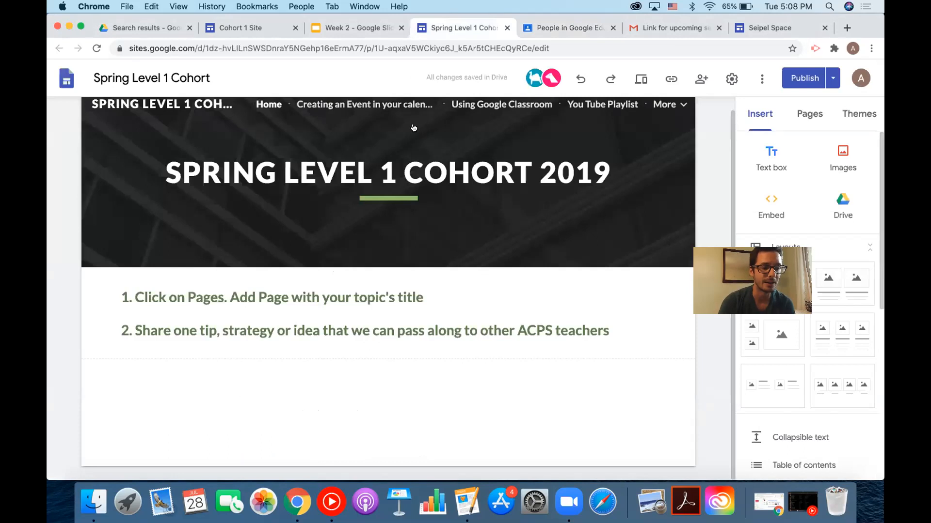
{"action": "left_click", "coordinate": [789, 28]}
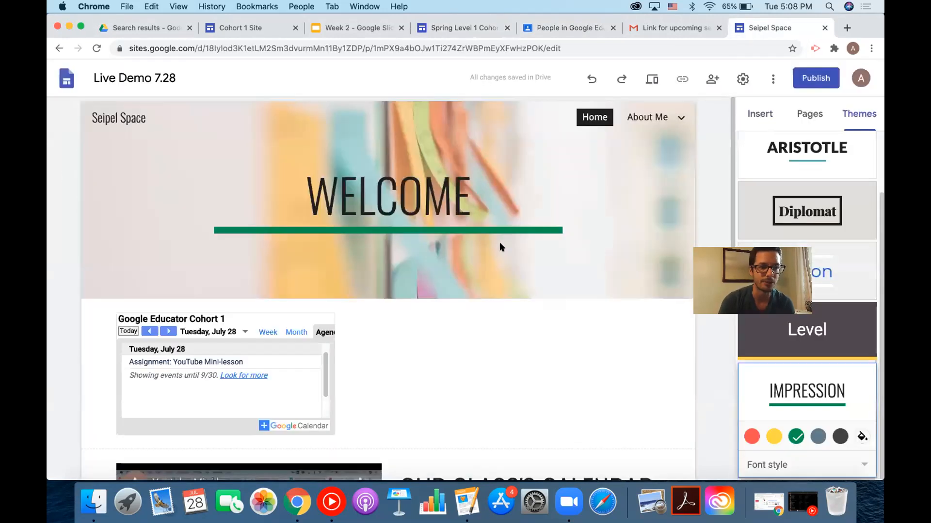
{"action": "left_click", "coordinate": [269, 28]}
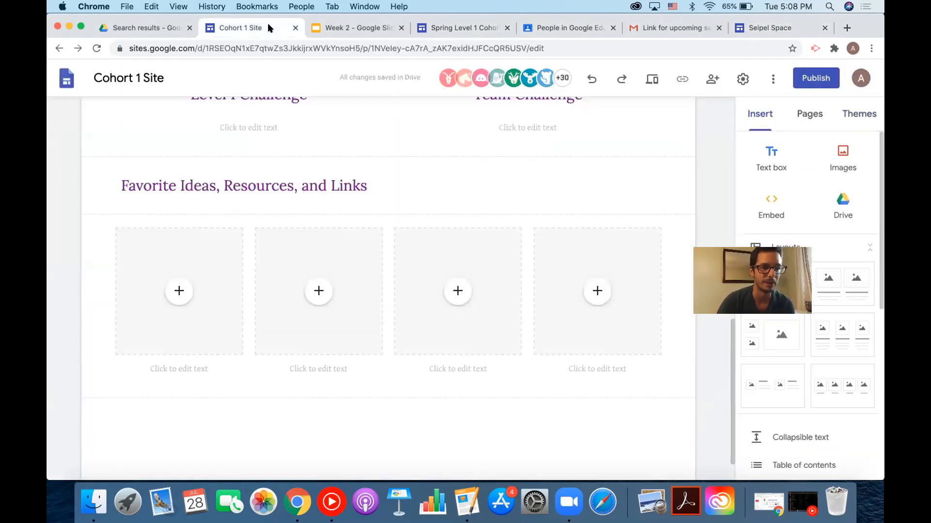
{"action": "scroll", "coordinate": [383, 208], "scroll_direction": "up", "scroll_amount": 10}
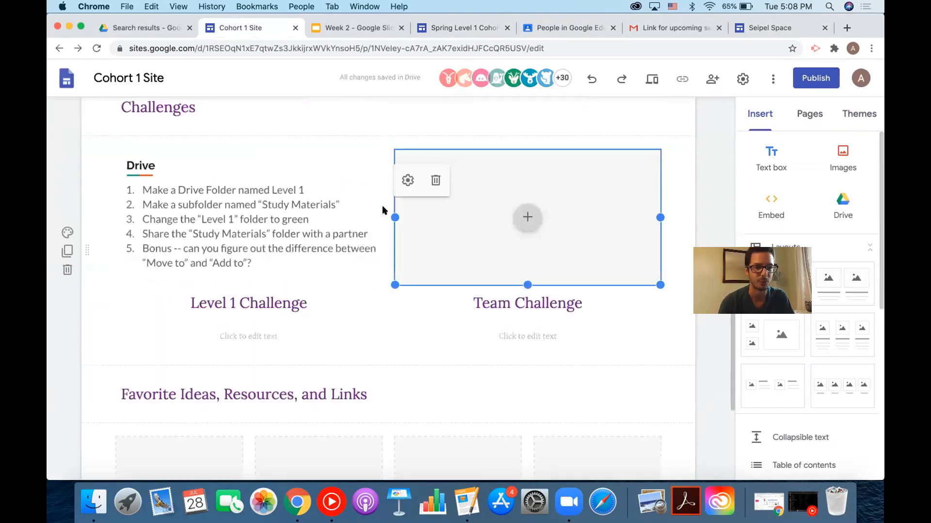
{"action": "scroll", "coordinate": [383, 210], "scroll_direction": "up", "scroll_amount": 2}
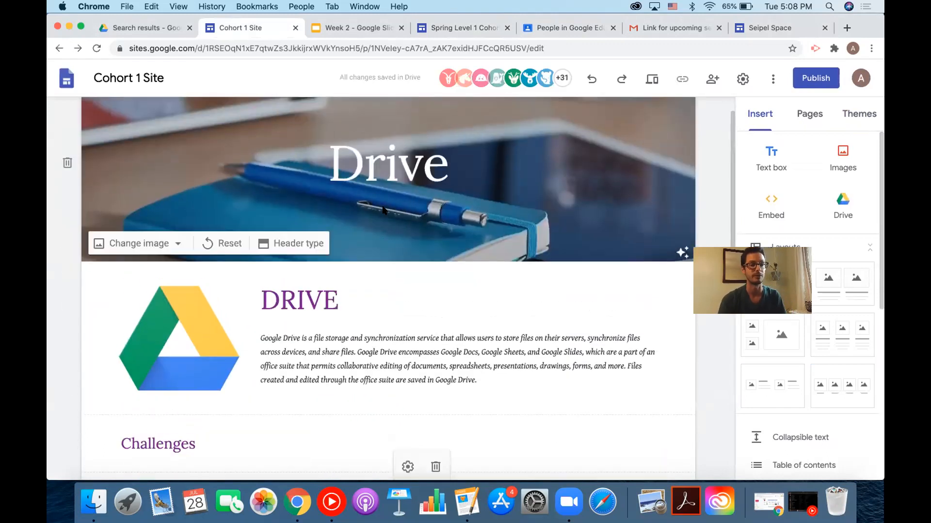
{"action": "scroll", "coordinate": [382, 210], "scroll_direction": "down", "scroll_amount": 6}
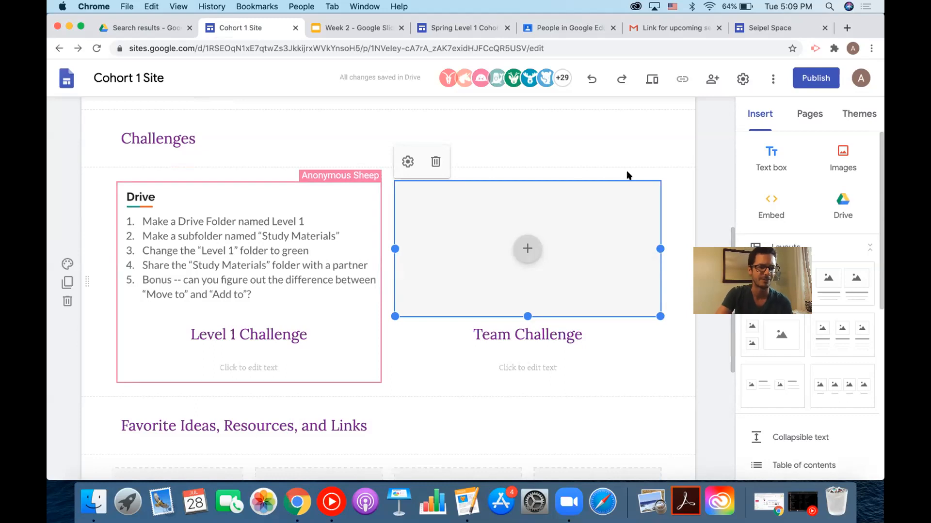
Close the Cohort 1 Site editor tab, leaving the Week 2 Slides deck on slide 3.
{"action": "left_click", "coordinate": [749, 237]}
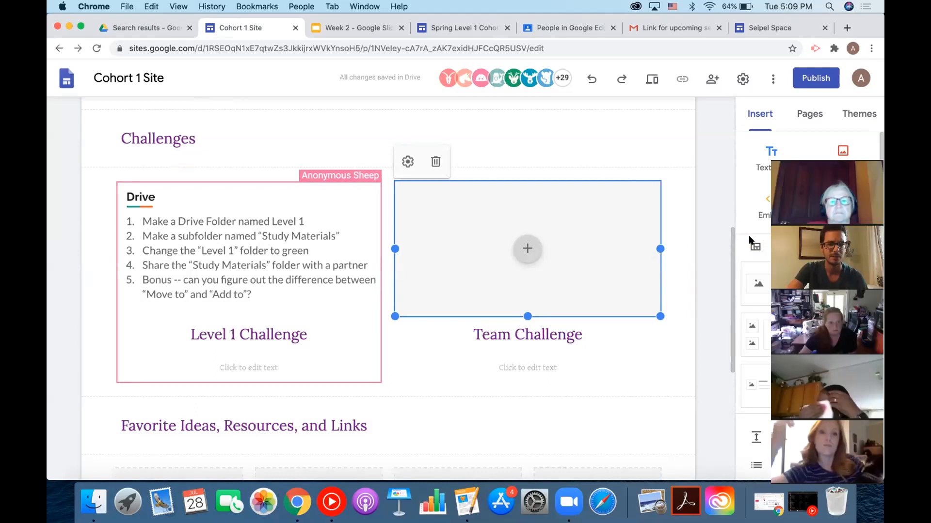
{"action": "left_click_drag", "start_coordinate": [816, 155], "coordinate": [282, 81]}
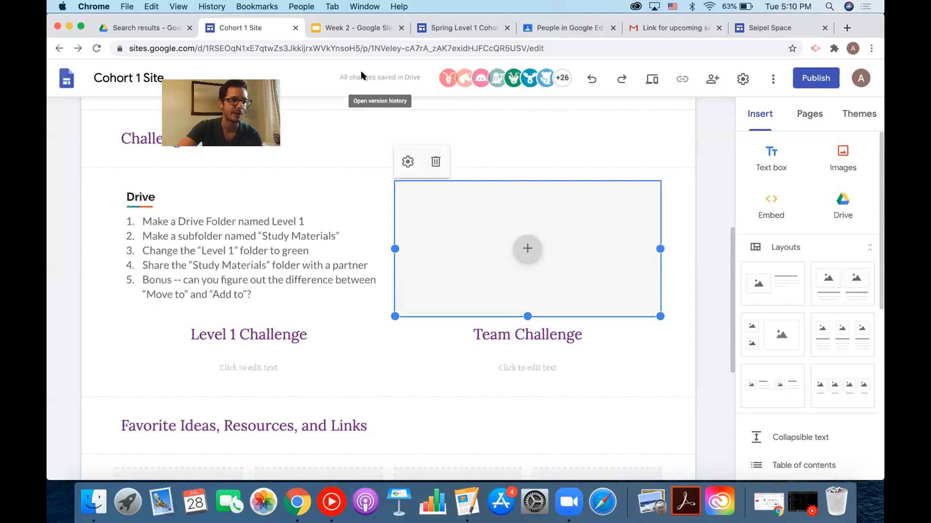
{"action": "left_click", "coordinate": [294, 28]}
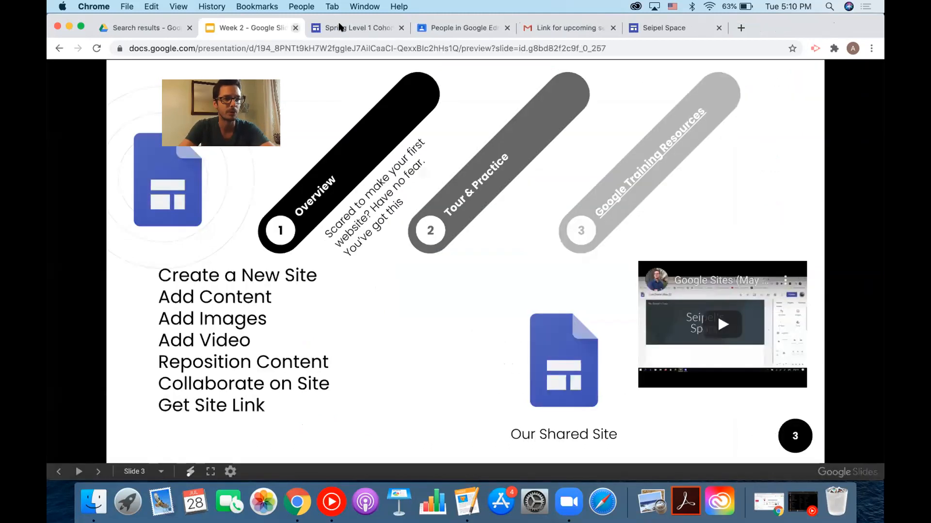
Close the Spring Level 1 Cohort, class People and Seipel Space tabs.
{"action": "left_click", "coordinate": [401, 28]}
{"action": "left_click", "coordinate": [400, 28]}
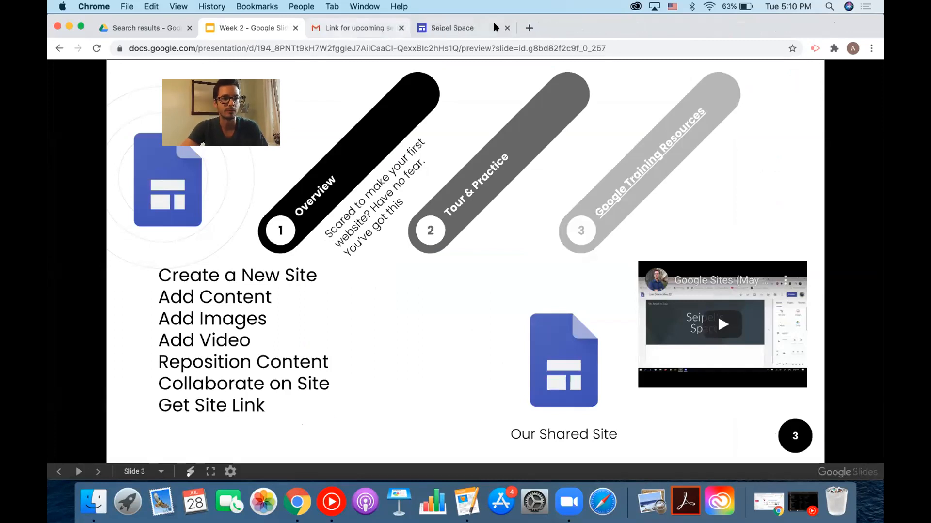
{"action": "left_click", "coordinate": [507, 28]}
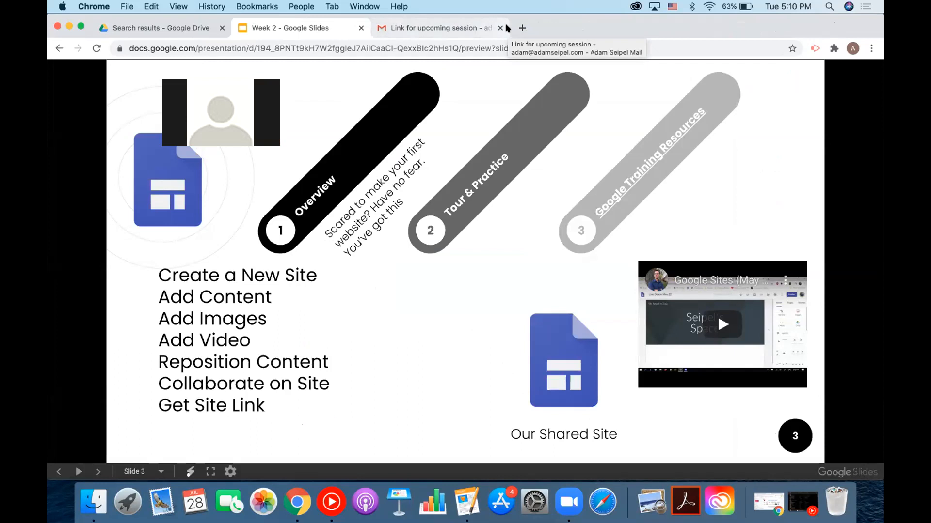
Open a blank browser tab and advance the Week 2 deck to slide 6 on Google Forms.
{"action": "left_click", "coordinate": [522, 27]}
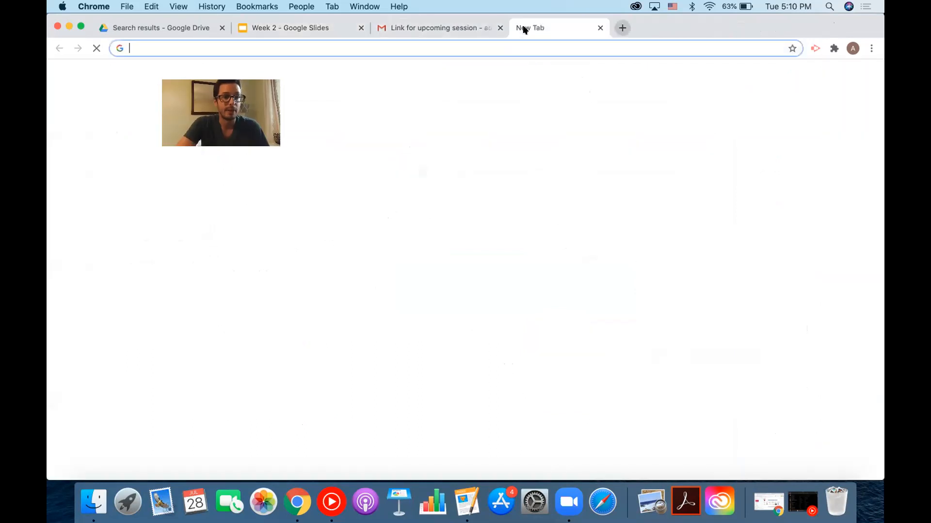
{"action": "left_click", "coordinate": [287, 29]}
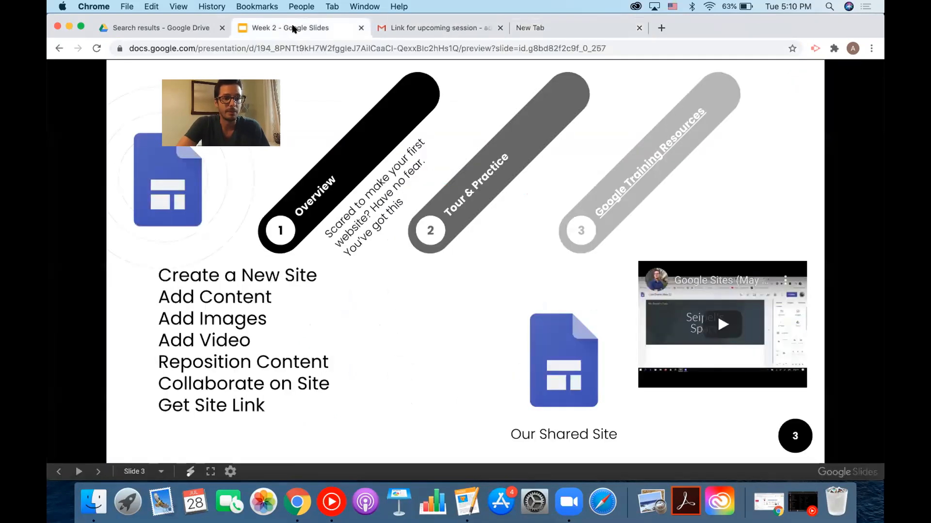
{"action": "left_click", "coordinate": [732, 164]}
{"action": "left_click", "coordinate": [730, 167]}
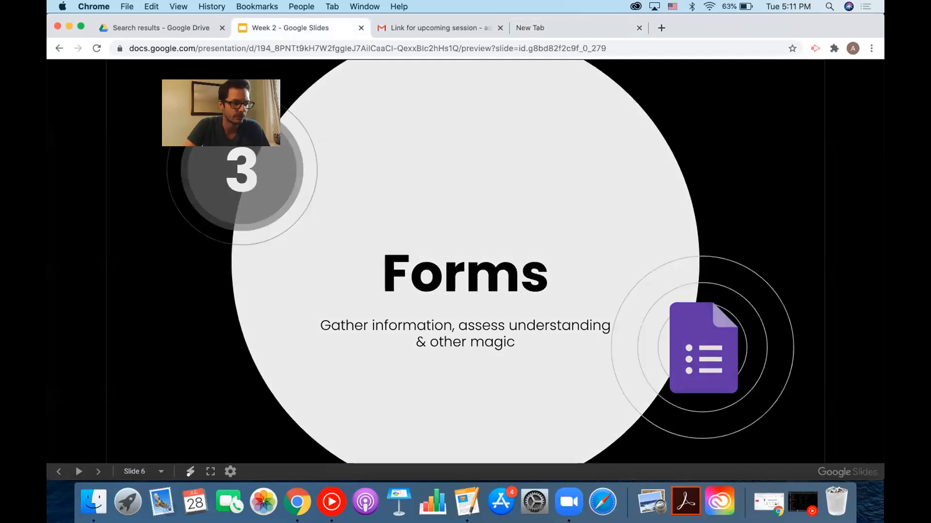
{"action": "left_click", "coordinate": [730, 168]}
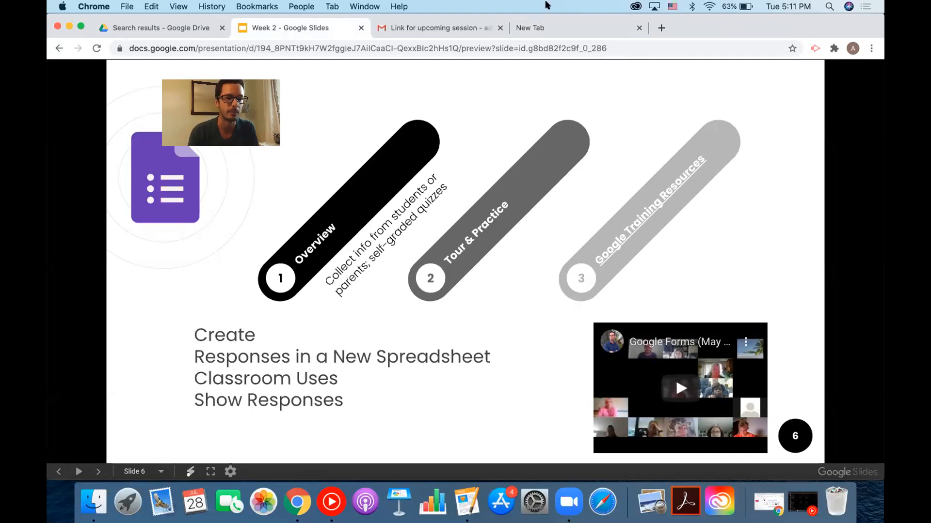
{"action": "left_click", "coordinate": [544, 26]}
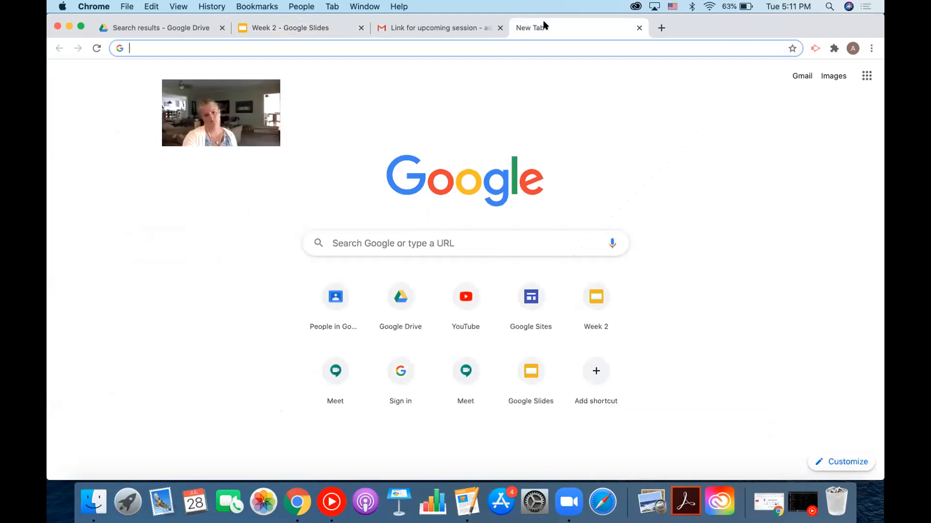
Enter forms.google.com in the new tab's address bar.
{"action": "left_click", "coordinate": [516, 46]}
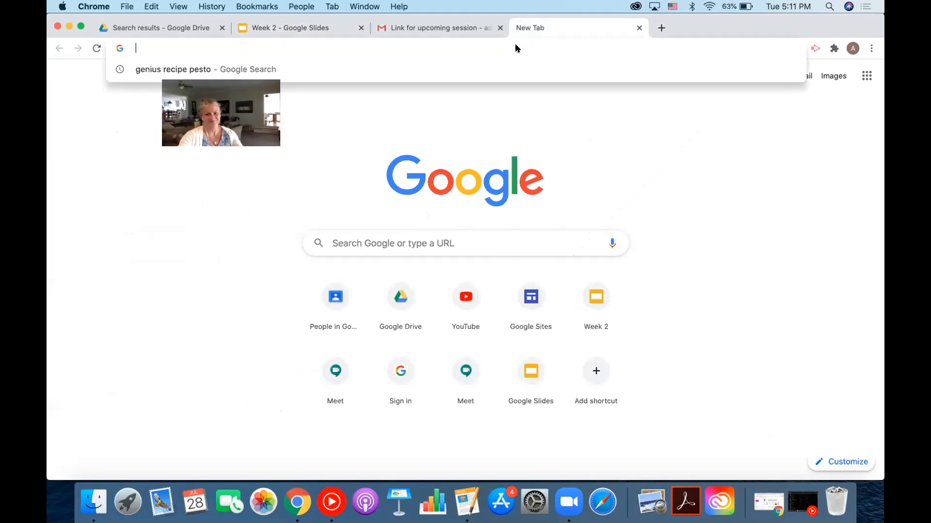
{"action": "type", "text": "forms."}
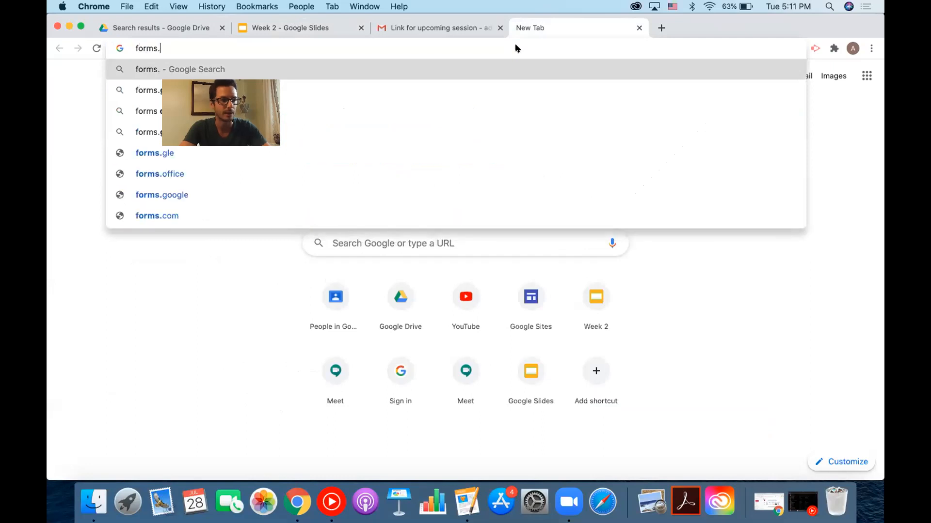
{"action": "type", "text": "google.com"}
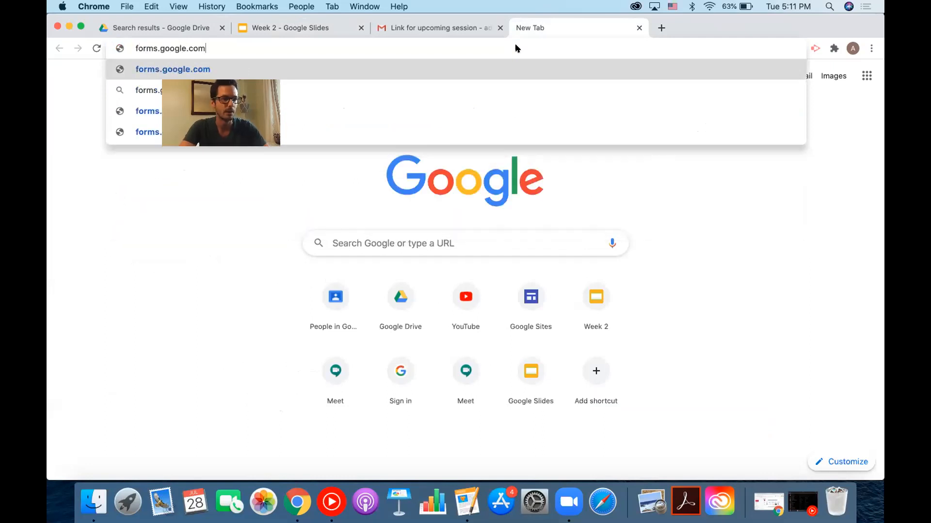
{"action": "key", "text": "Return"}
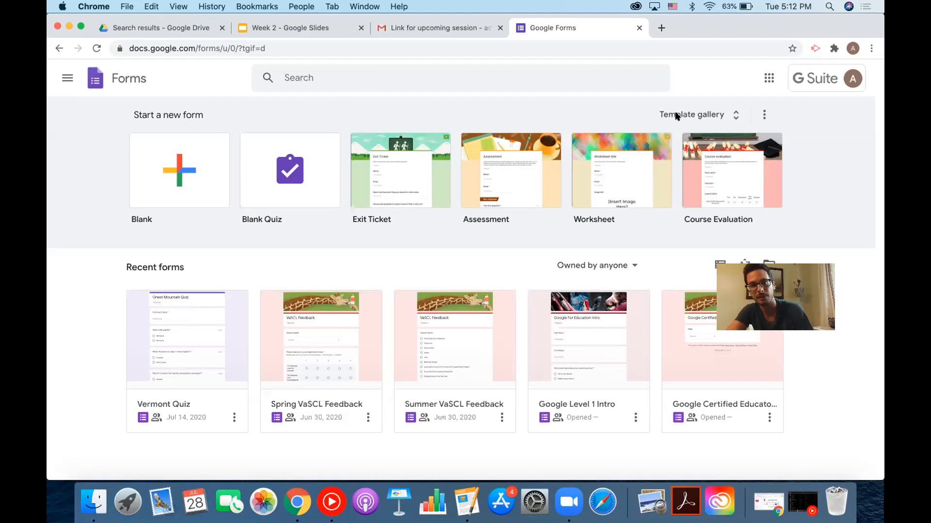
{"action": "left_click", "coordinate": [707, 116]}
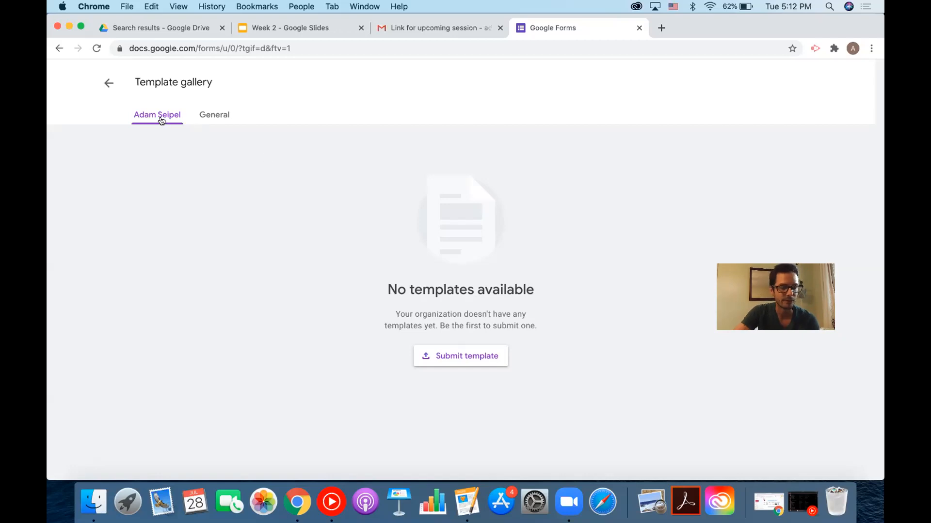
{"action": "left_click", "coordinate": [203, 115]}
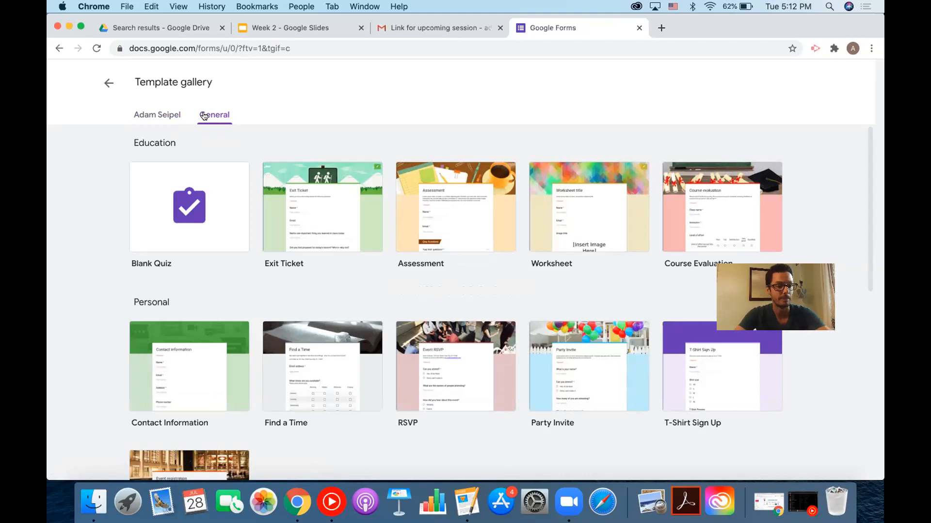
{"action": "scroll", "coordinate": [307, 310], "scroll_direction": "down", "scroll_amount": 10}
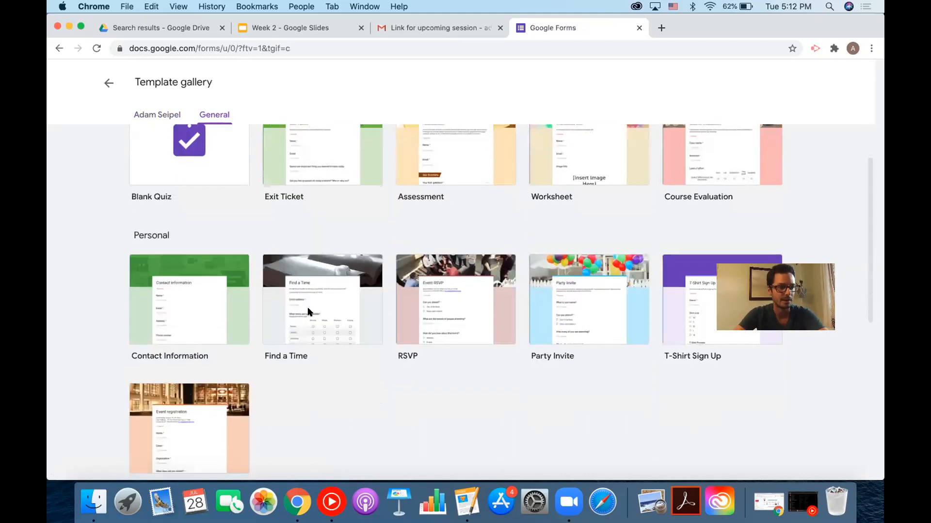
{"action": "scroll", "coordinate": [308, 311], "scroll_direction": "up", "scroll_amount": 10}
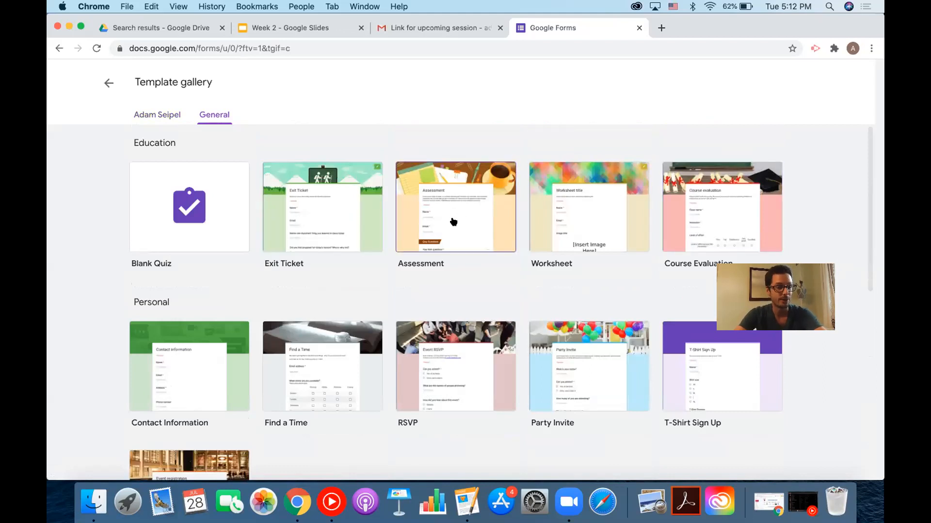
{"action": "scroll", "coordinate": [453, 222], "scroll_direction": "down", "scroll_amount": 10}
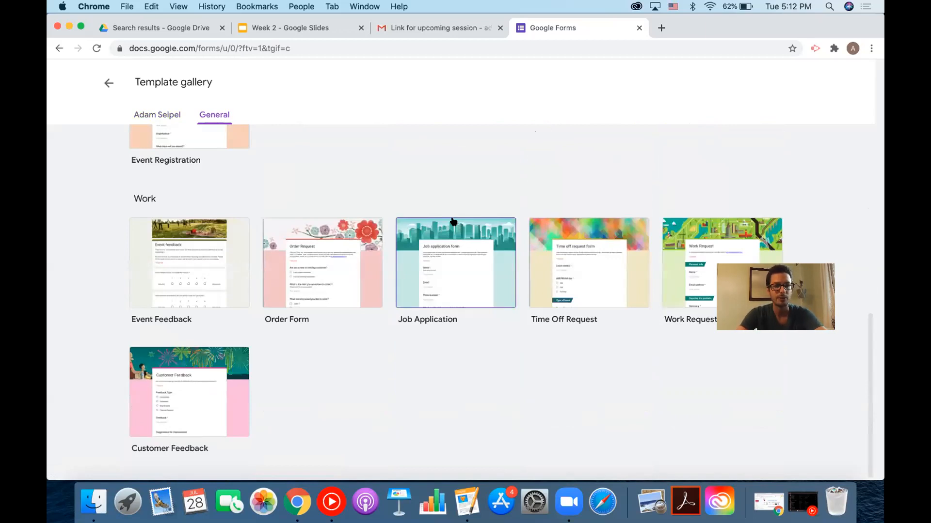
{"action": "scroll", "coordinate": [453, 221], "scroll_direction": "up", "scroll_amount": 10}
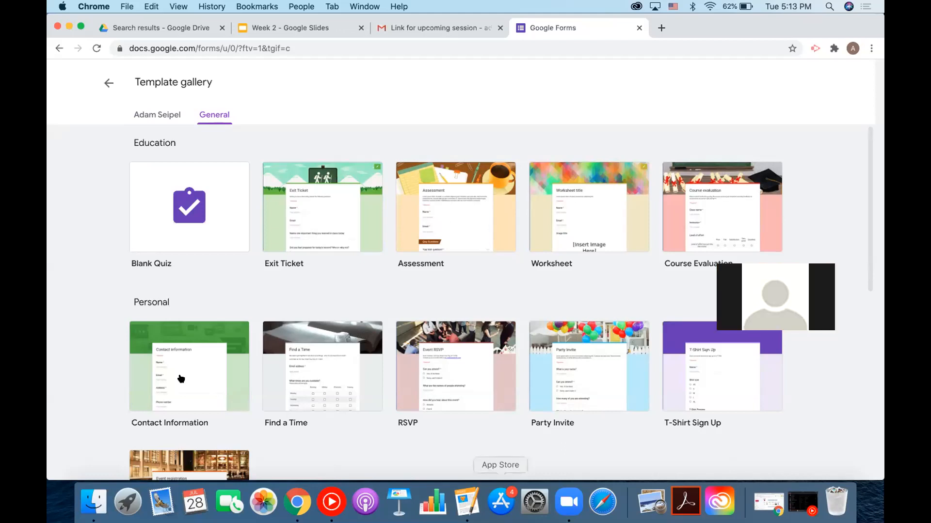
Leave the template gallery, reopen it briefly, then go back to the Forms home page.
{"action": "left_click", "coordinate": [102, 91]}
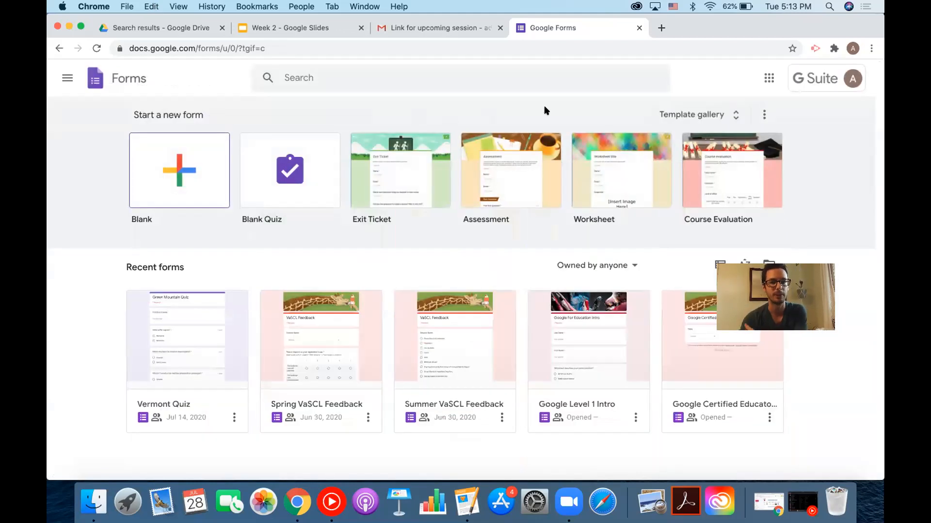
{"action": "left_click", "coordinate": [683, 114]}
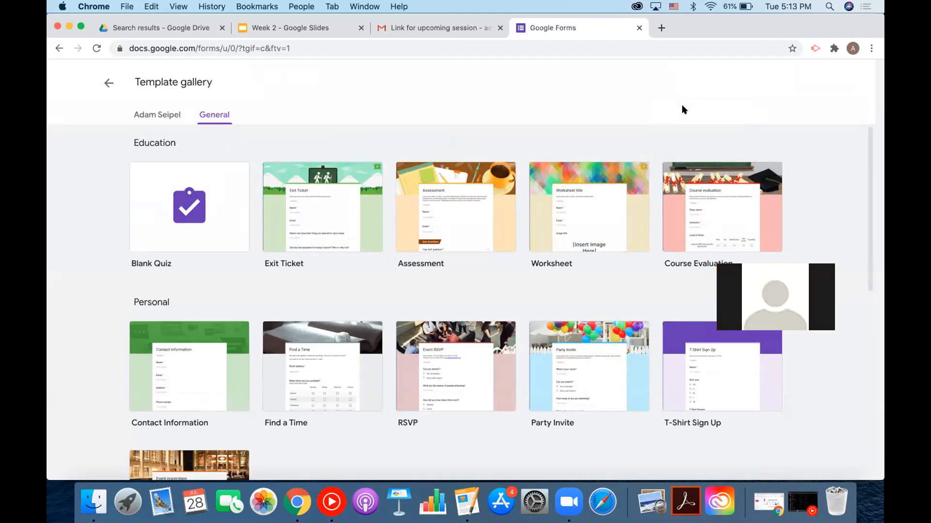
{"action": "left_click", "coordinate": [101, 85]}
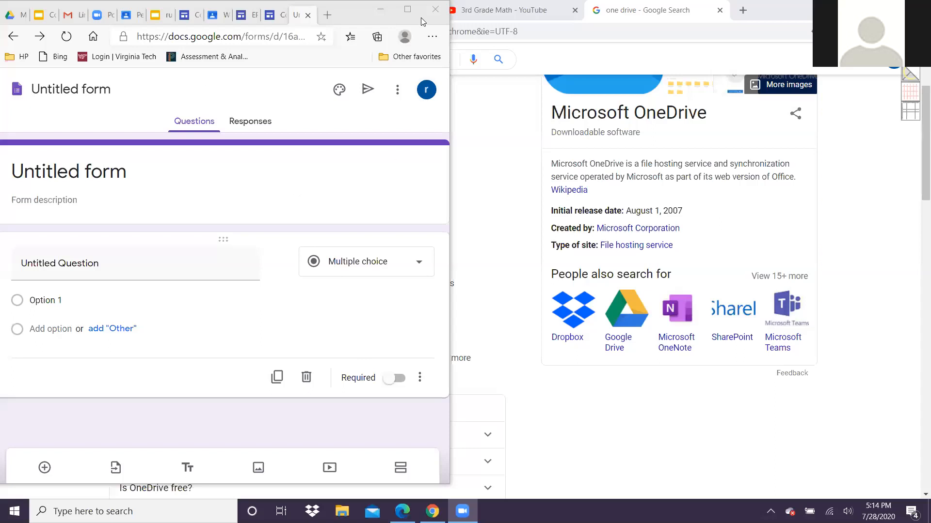
Maximize the browser, load forms.google.com, and dismiss the tip about reusing questions.
{"action": "left_click", "coordinate": [407, 11]}
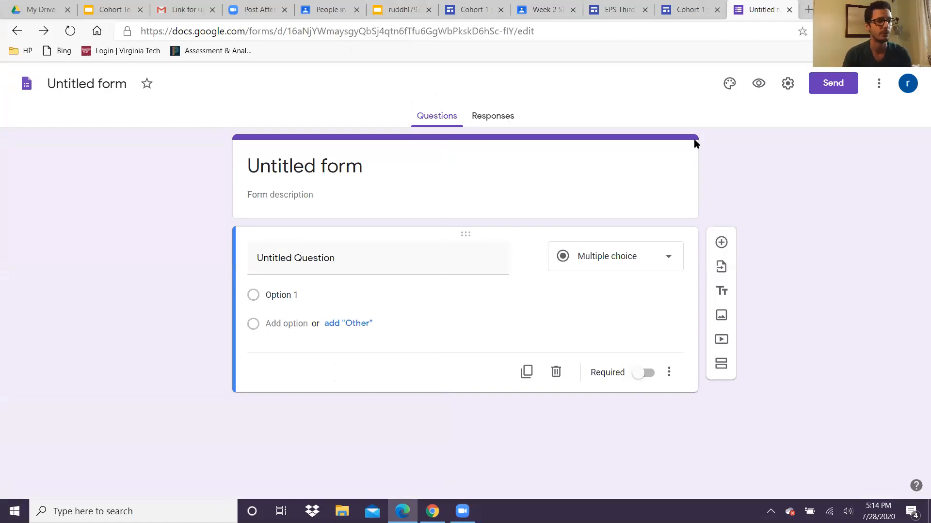
{"action": "left_click", "coordinate": [582, 29]}
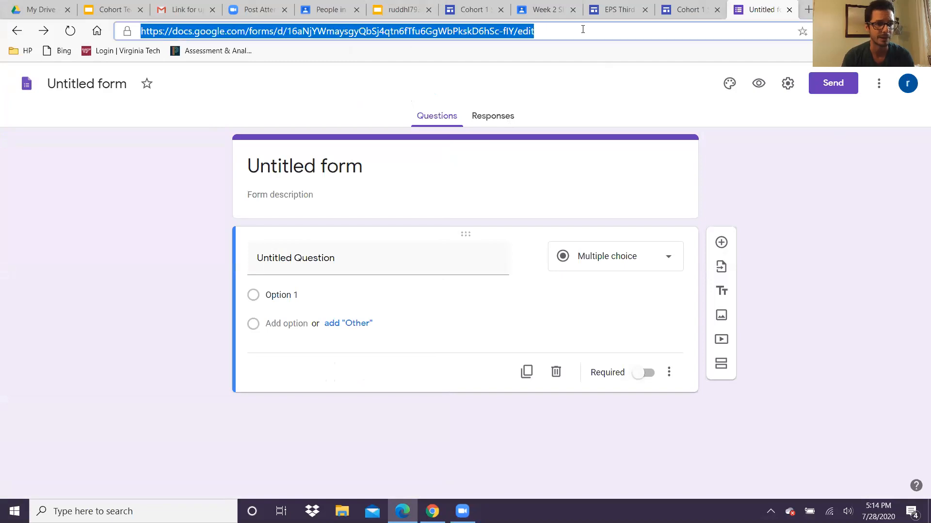
{"action": "type", "text": "forms.go"}
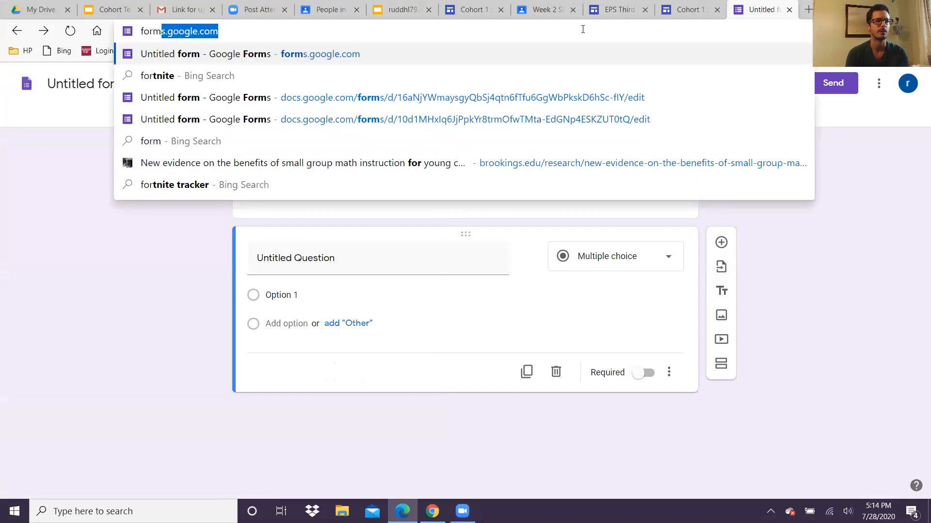
{"action": "type", "text": "ogle.com"}
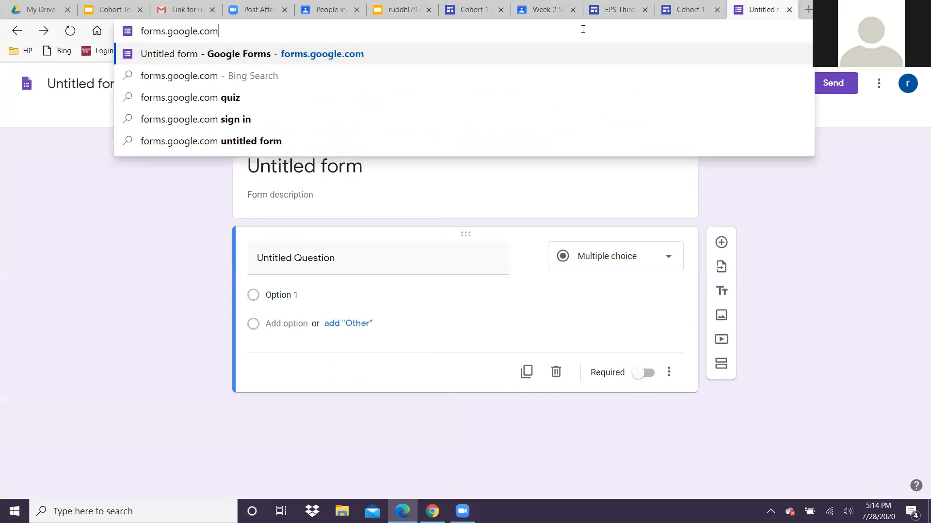
{"action": "key", "text": "Return"}
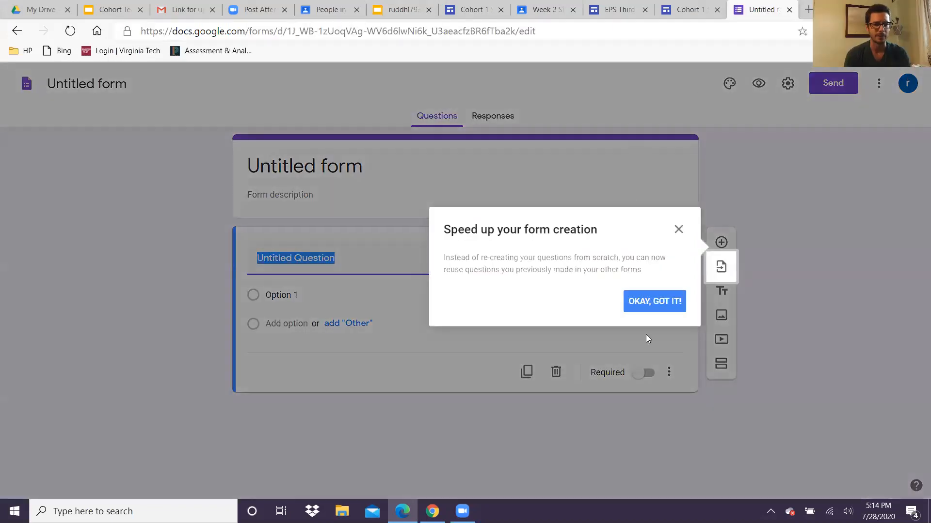
{"action": "left_click", "coordinate": [659, 302]}
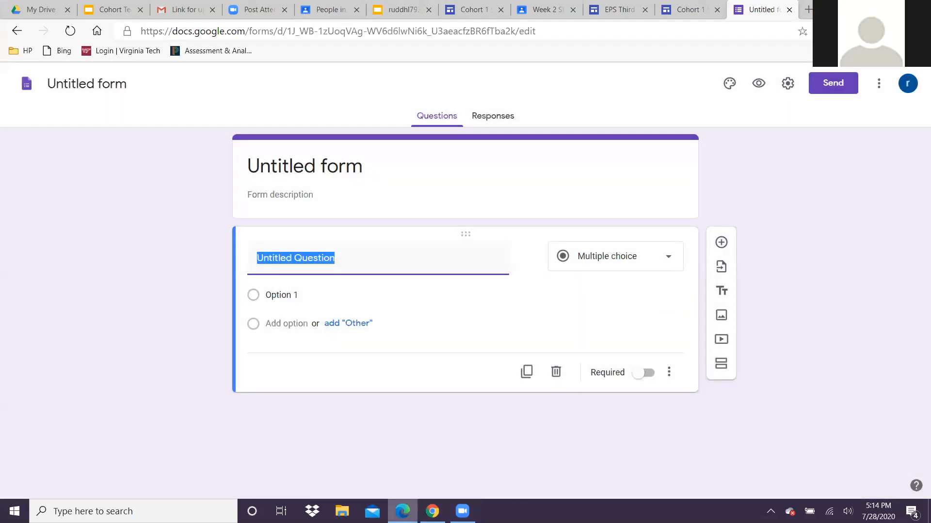
{"action": "mouse_move", "coordinate": [402, 511]}
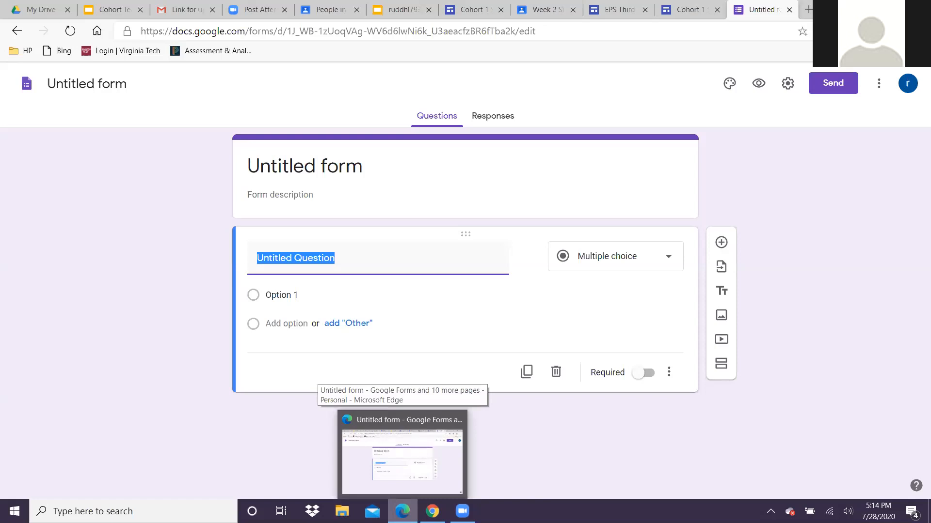
{"action": "mouse_move", "coordinate": [433, 511]}
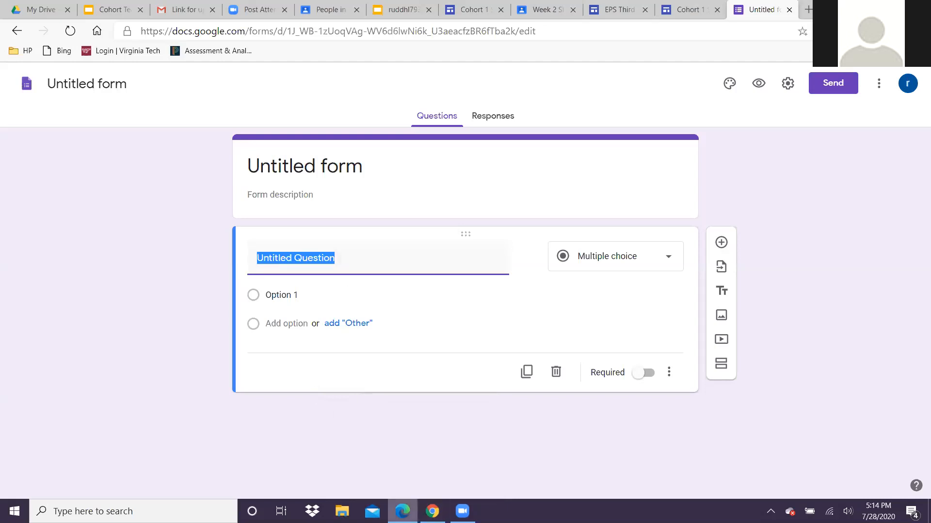
Bring Chrome forward and load forms.google.com in a new tab.
{"action": "left_click", "coordinate": [432, 511]}
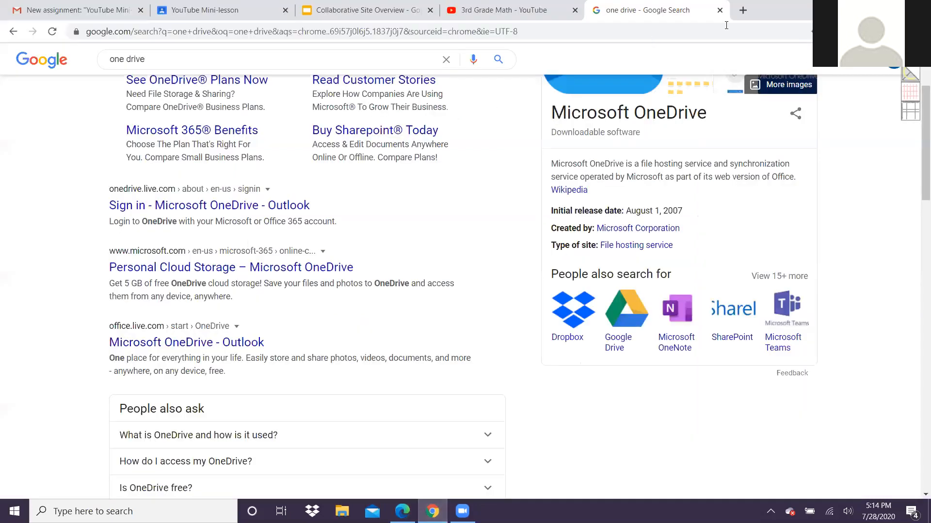
{"action": "left_click", "coordinate": [743, 10]}
{"action": "left_click", "coordinate": [737, 28]}
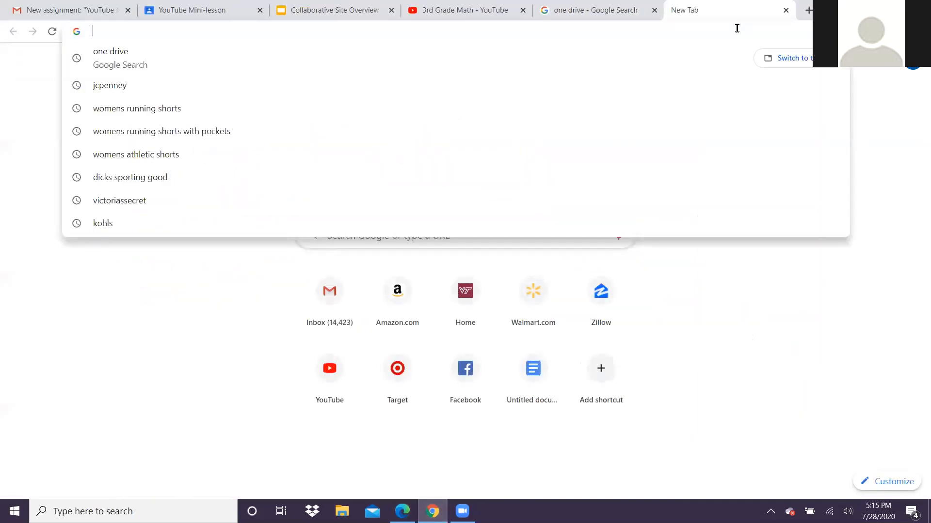
{"action": "type", "text": "forms.google."}
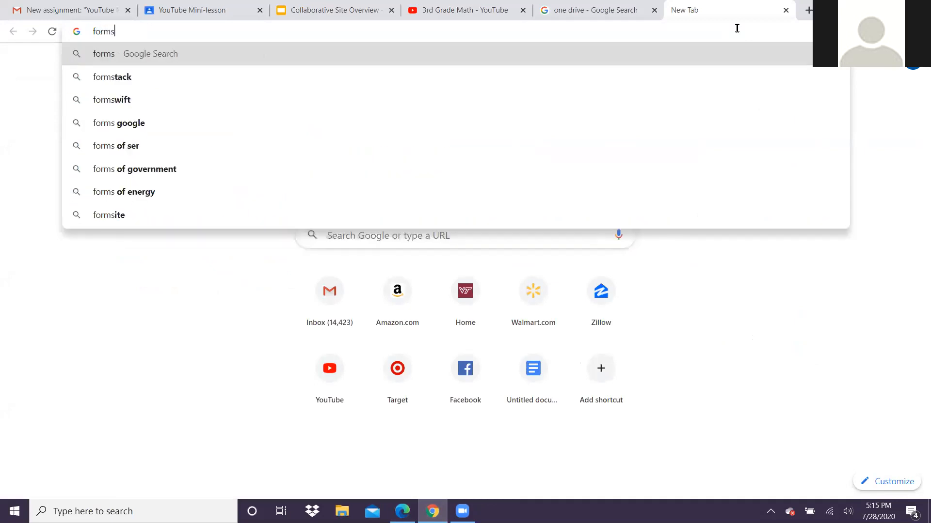
{"action": "type", "text": "com"}
{"action": "key", "text": "Return"}
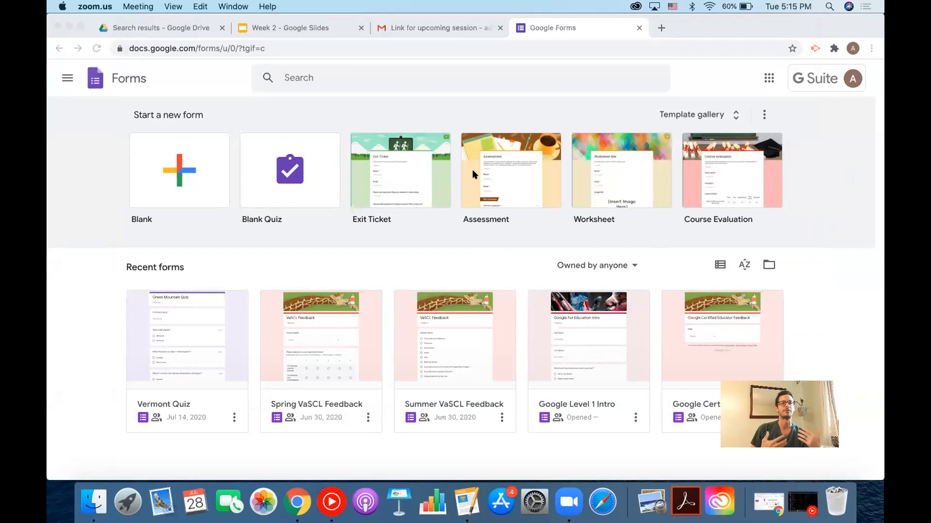
With Chrome in front, pick the Blank template under Start a new form.
{"action": "left_click", "coordinate": [407, 174]}
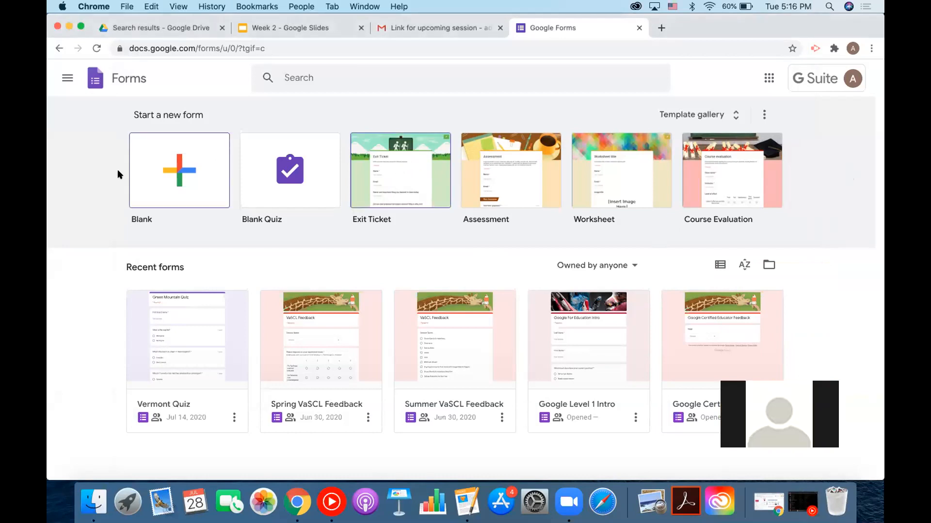
{"action": "left_click", "coordinate": [162, 173]}
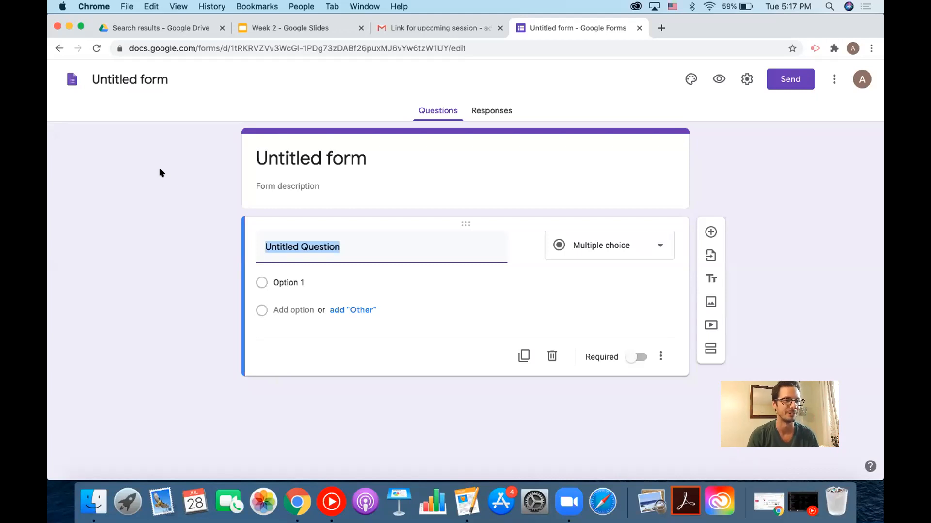
Rename the file to Back to School '20 and title the form 'Parent Contact Info'.
{"action": "left_click", "coordinate": [142, 79]}
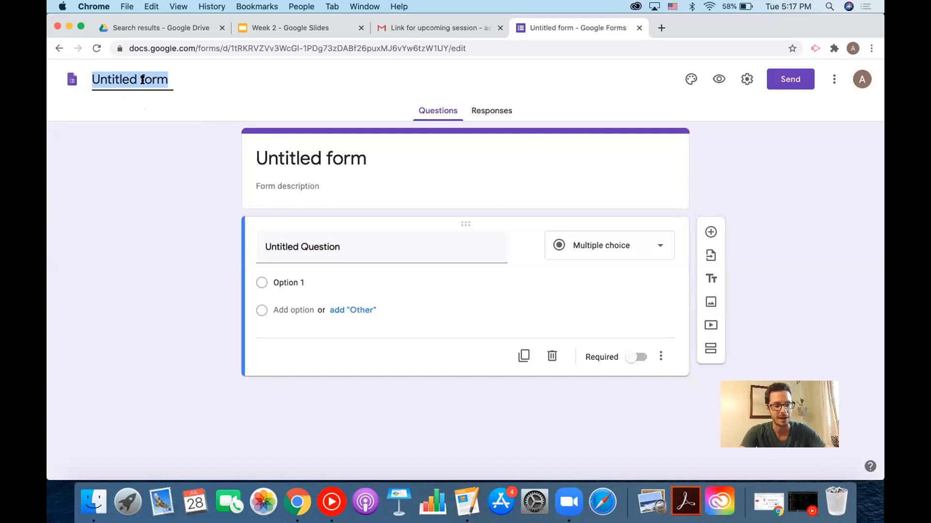
{"action": "type", "text": "Ba"}
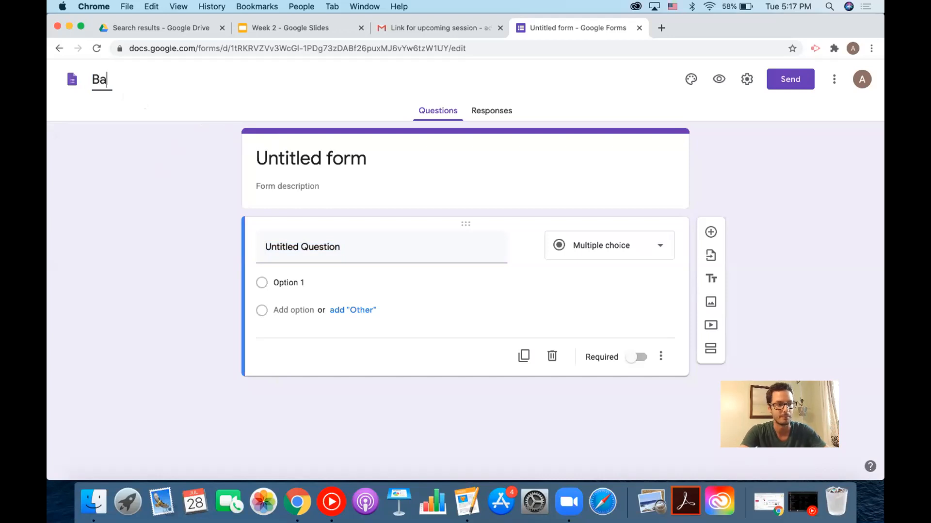
{"action": "type", "text": "ck to School '20"}
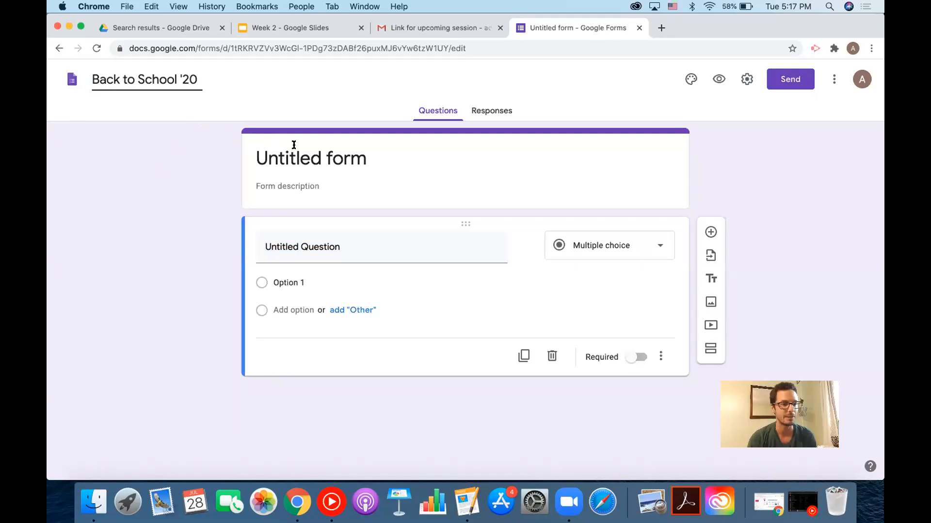
{"action": "left_click", "coordinate": [338, 159]}
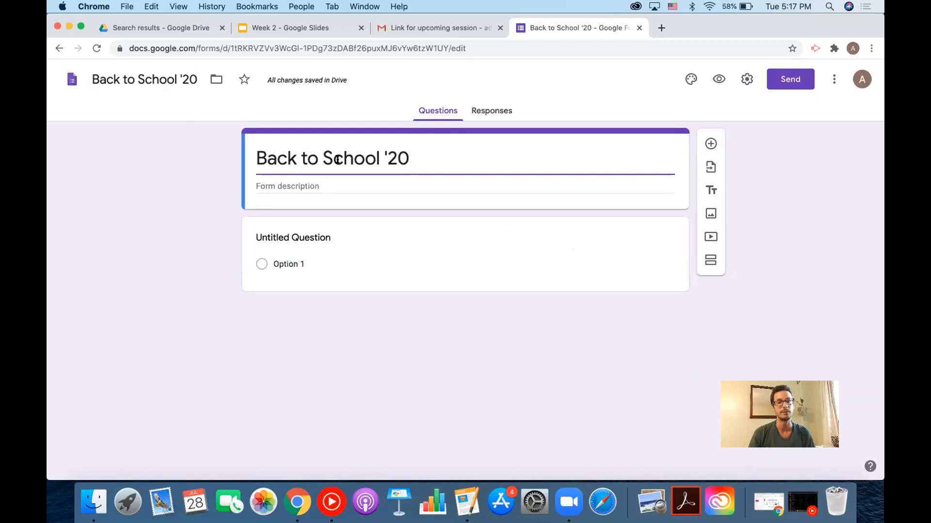
{"action": "key", "text": "BackSpace"}
{"action": "key", "text": "BackSpace"}
{"action": "key", "text": "BackSpace"}
{"action": "key", "text": "BackSpace"}
{"action": "key", "text": "BackSpace"}
{"action": "key", "text": "BackSpace"}
{"action": "key", "text": "BackSpace"}
{"action": "key", "text": "BackSpace"}
{"action": "key", "text": "BackSpace"}
{"action": "key", "text": "BackSpace"}
{"action": "key", "text": "BackSpace"}
{"action": "key", "text": "BackSpace"}
{"action": "key", "text": "BackSpace"}
{"action": "key", "text": "BackSpace"}
{"action": "key", "text": "BackSpace"}
{"action": "key", "text": "BackSpace"}
{"action": "key", "text": "BackSpace"}
{"action": "key", "text": "BackSpace"}
{"action": "type", "text": "Parent Contact Info"}
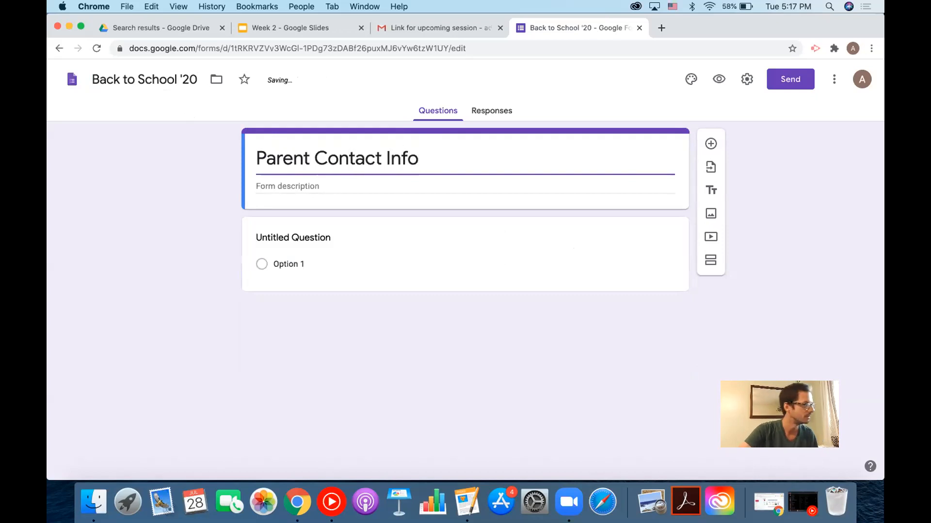
{"action": "left_click", "coordinate": [179, 219]}
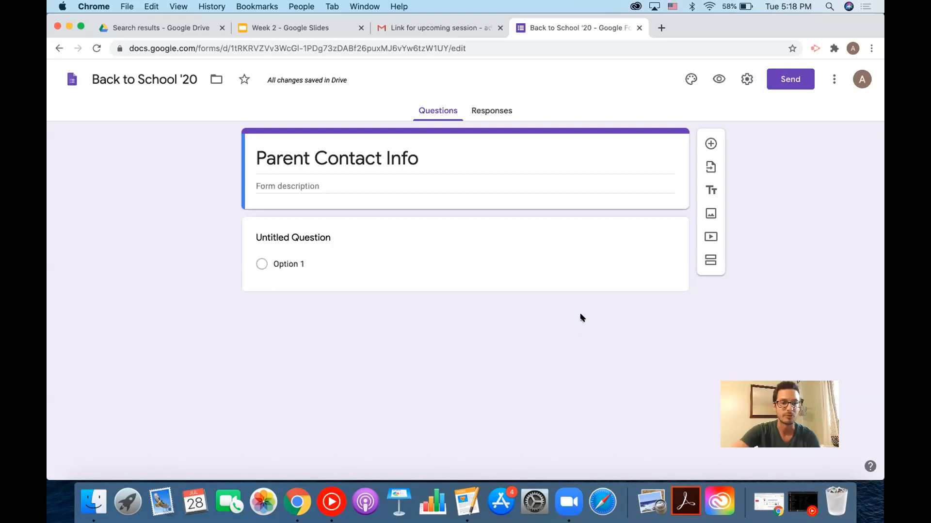
Title the first question 'Preferred method of contact'.
{"action": "left_click", "coordinate": [339, 240]}
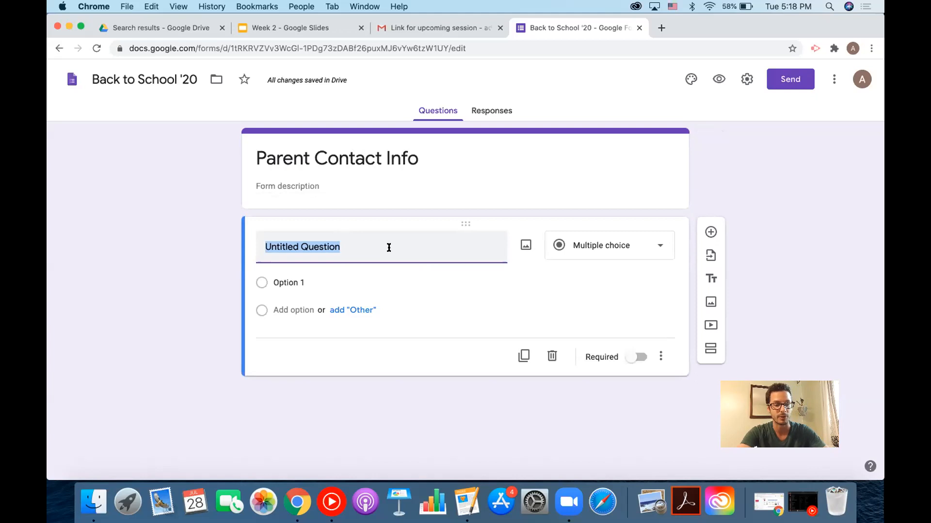
{"action": "type", "text": "Pre"}
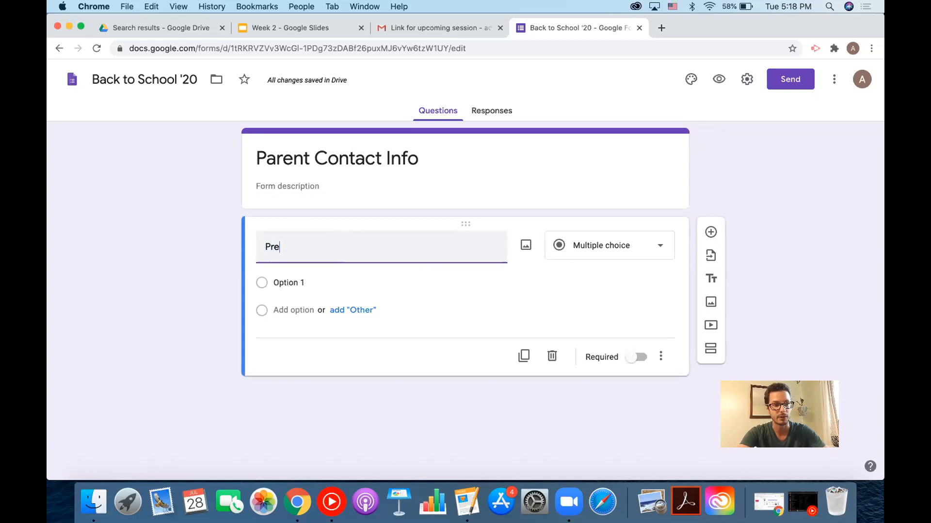
{"action": "type", "text": "ferred math"}
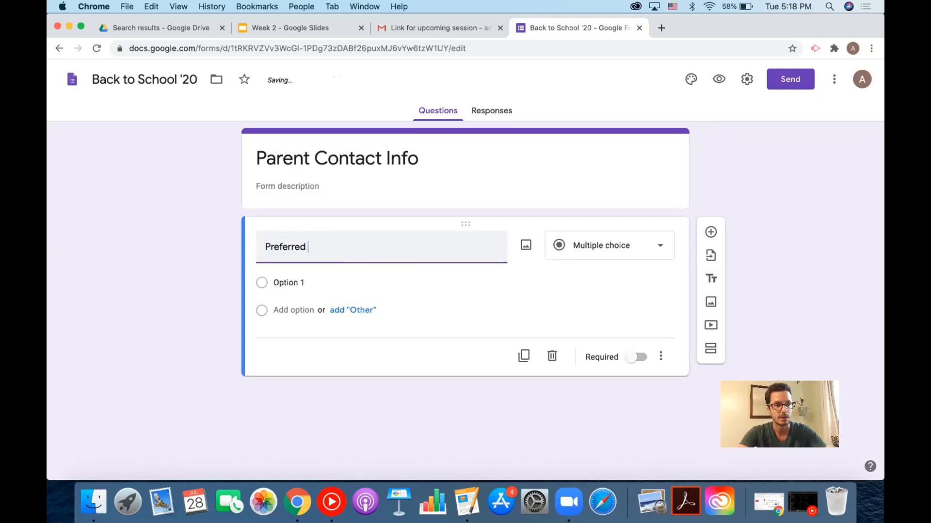
{"action": "key", "text": "BackSpace"}
{"action": "key", "text": "BackSpace"}
{"action": "key", "text": "BackSpace"}
{"action": "type", "text": "eth"}
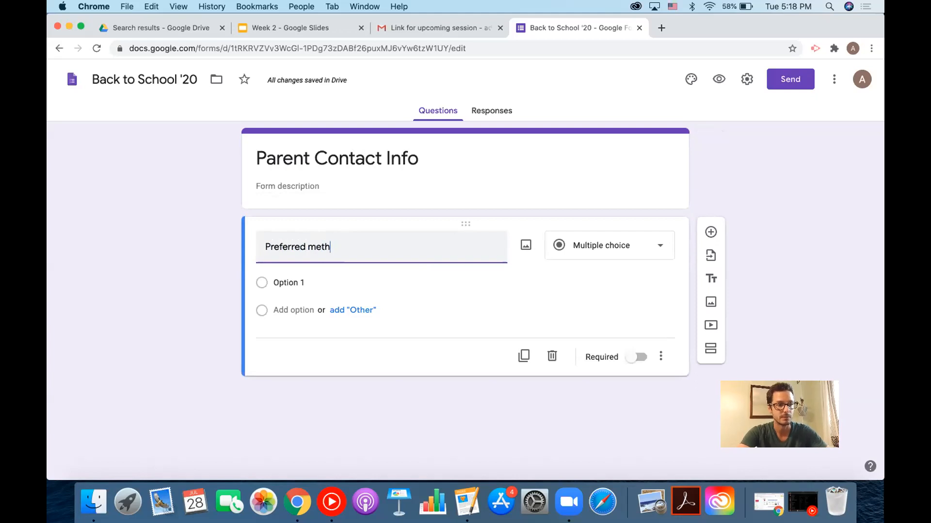
{"action": "type", "text": "od of contact"}
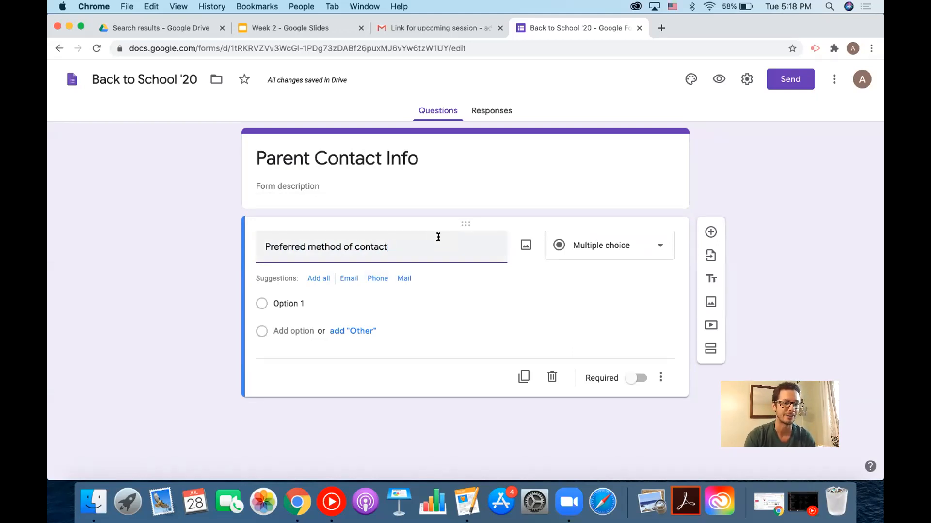
Add the suggested choices Email, Phone and Mail to the Preferred method of contact question.
{"action": "scroll", "coordinate": [440, 237], "scroll_direction": "up", "scroll_amount": 5}
{"action": "scroll", "coordinate": [440, 237], "scroll_direction": "left", "scroll_amount": 2}
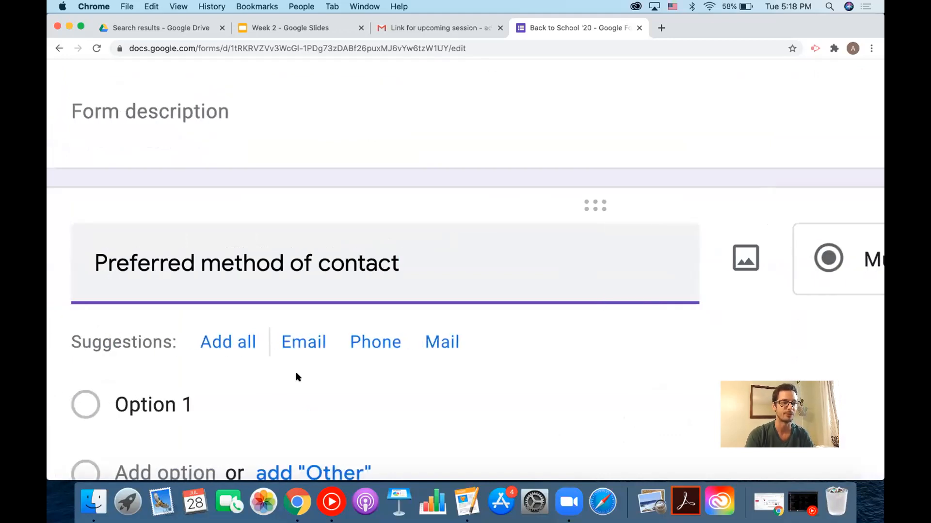
{"action": "scroll", "coordinate": [336, 397], "scroll_direction": "down", "scroll_amount": 3}
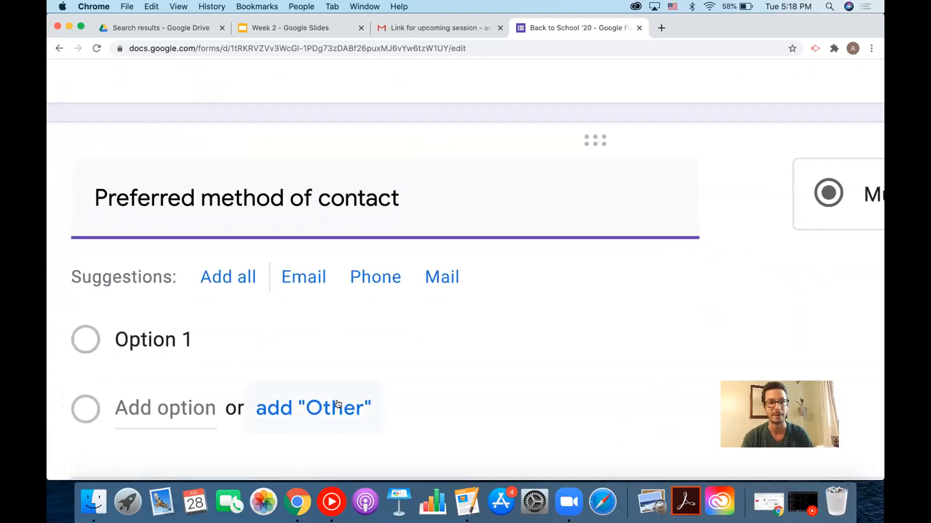
{"action": "left_click", "coordinate": [240, 284]}
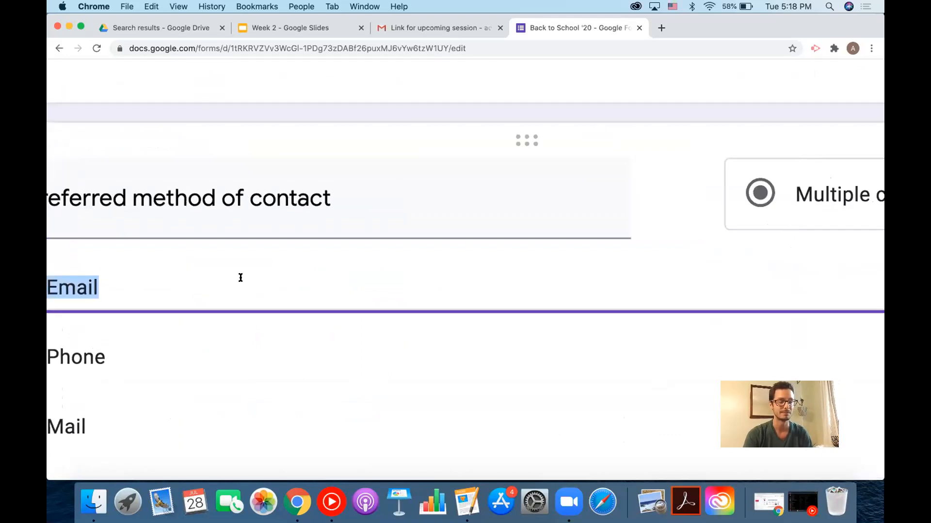
{"action": "scroll", "coordinate": [241, 277], "scroll_direction": "left", "scroll_amount": 3}
{"action": "scroll", "coordinate": [241, 277], "scroll_direction": "down", "scroll_amount": 3}
{"action": "scroll", "coordinate": [242, 281], "scroll_direction": "down", "scroll_amount": 5}
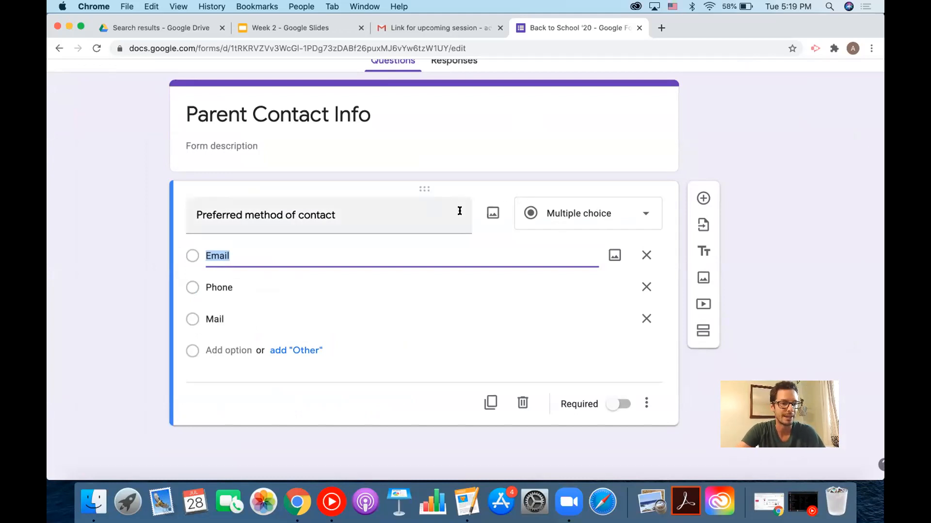
{"action": "left_click", "coordinate": [543, 213]}
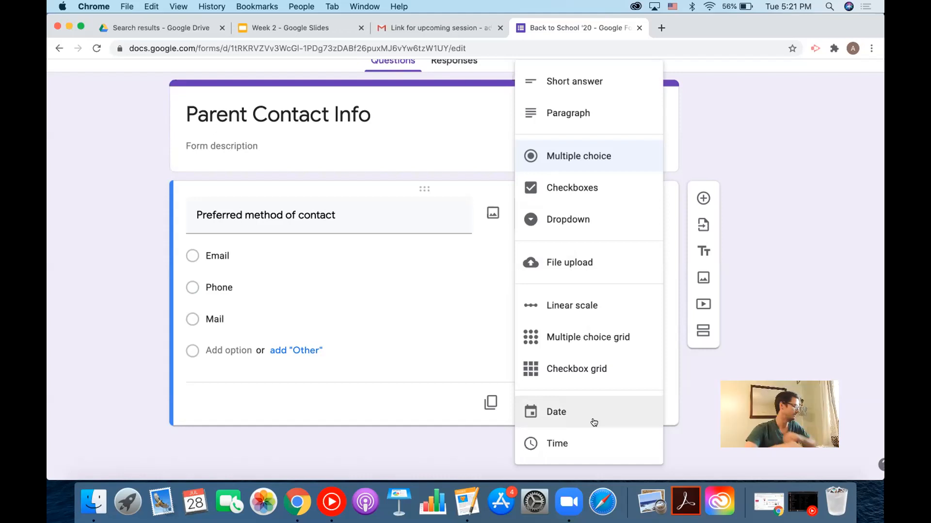
{"action": "left_click", "coordinate": [806, 284]}
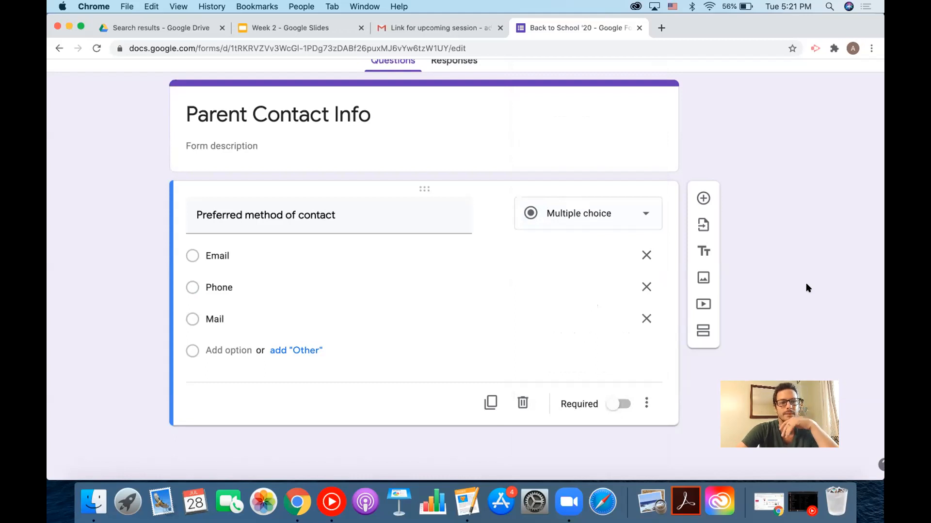
Add a short-answer Phone Number question without validation, then start a Student name question.
{"action": "left_click", "coordinate": [704, 199]}
{"action": "type", "text": "Phone Number"}
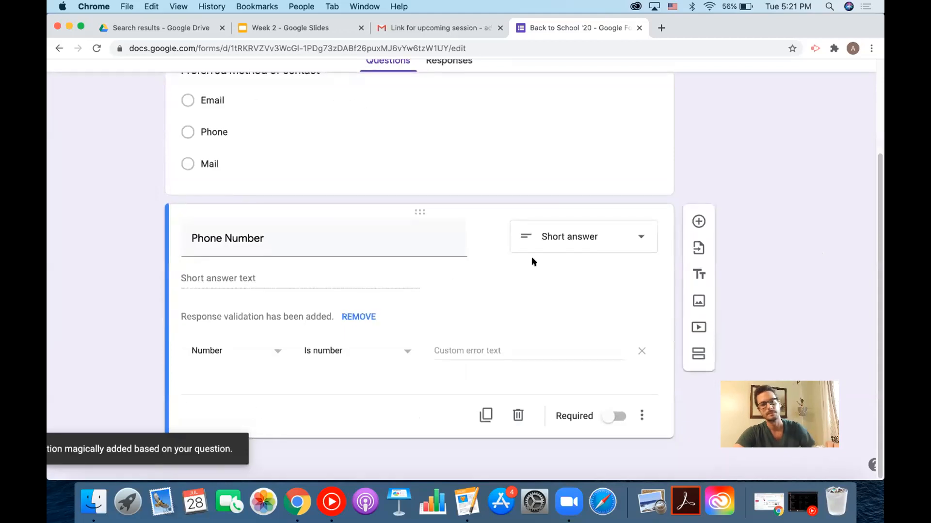
{"action": "left_click", "coordinate": [344, 317]}
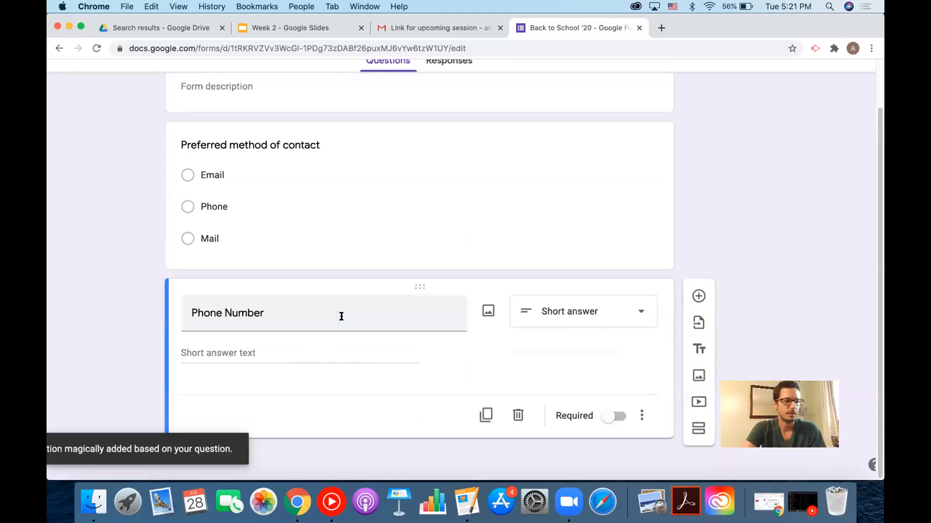
{"action": "left_click", "coordinate": [698, 295]}
{"action": "type", "text": "Stude"}
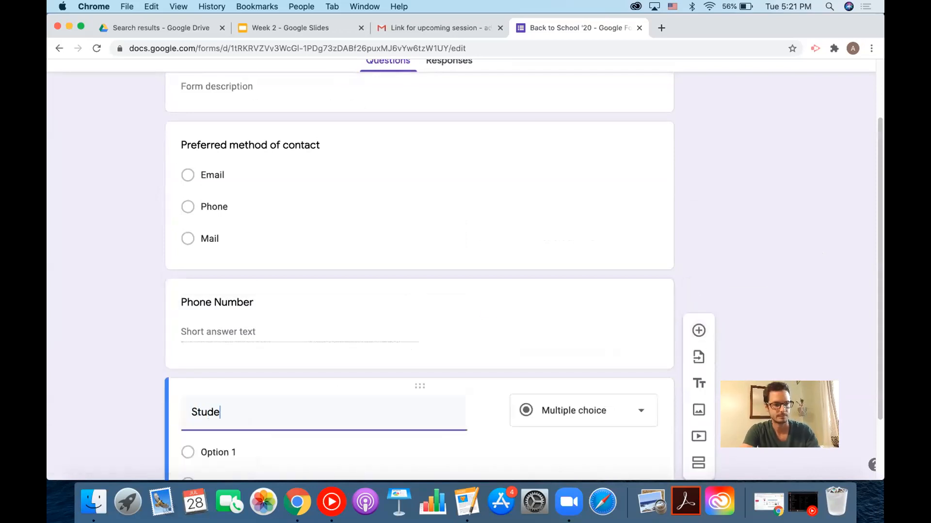
{"action": "type", "text": "nt name"}
Retitle the third question 'Birthday' and set its type to Date.
{"action": "left_click", "coordinate": [799, 174]}
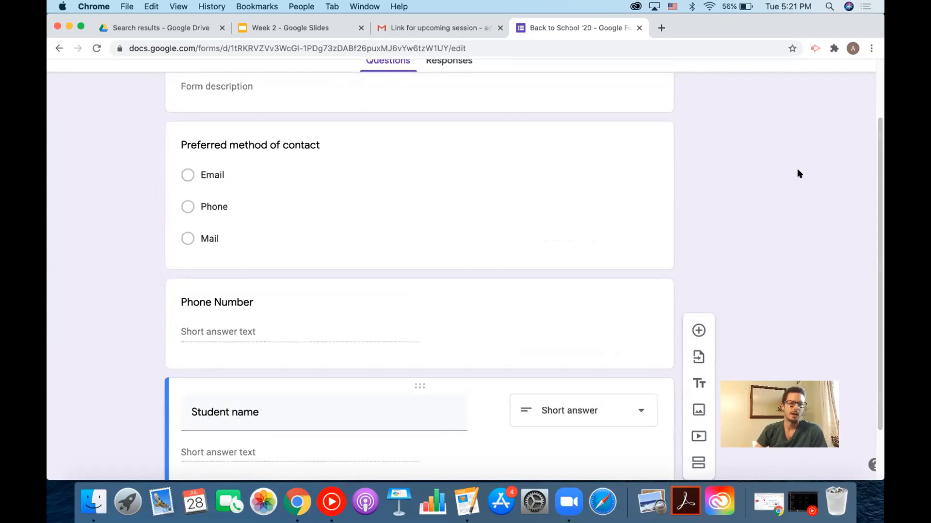
{"action": "left_click", "coordinate": [618, 420]}
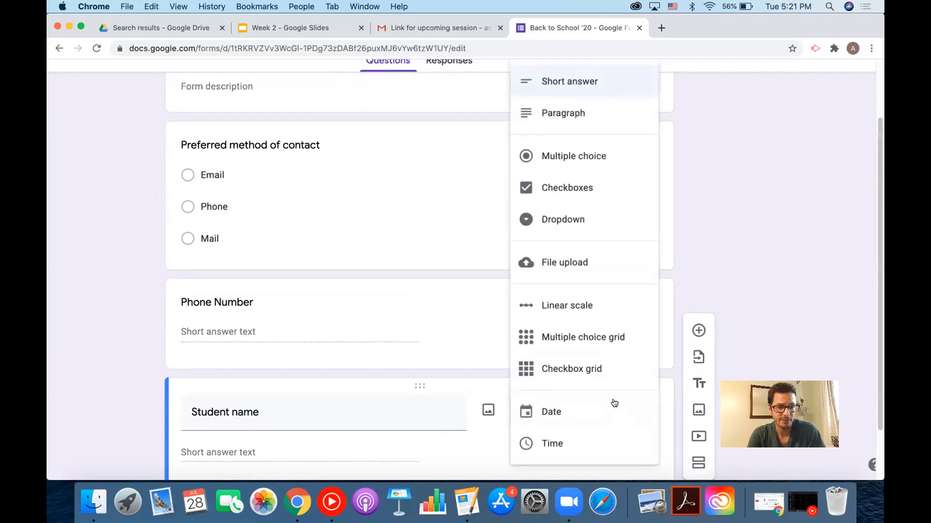
{"action": "triple_click", "coordinate": [389, 415]}
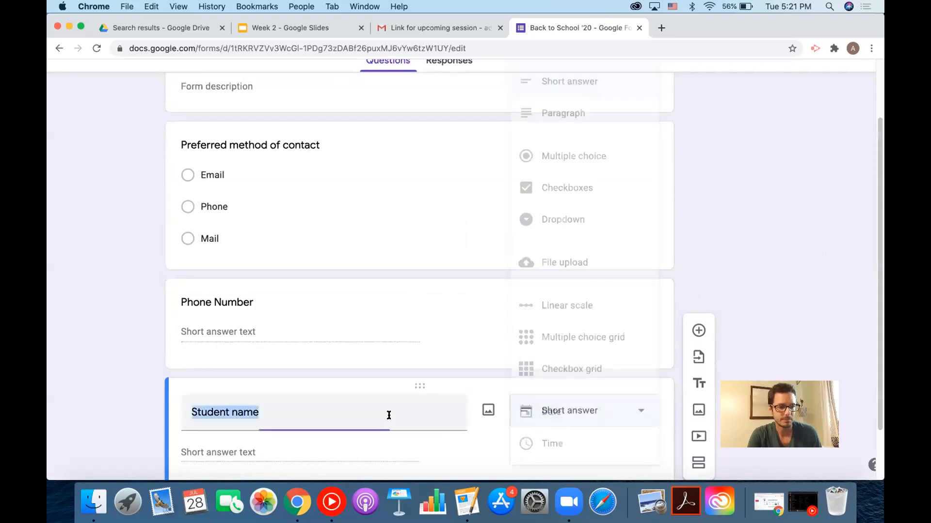
{"action": "type", "text": "Birthday"}
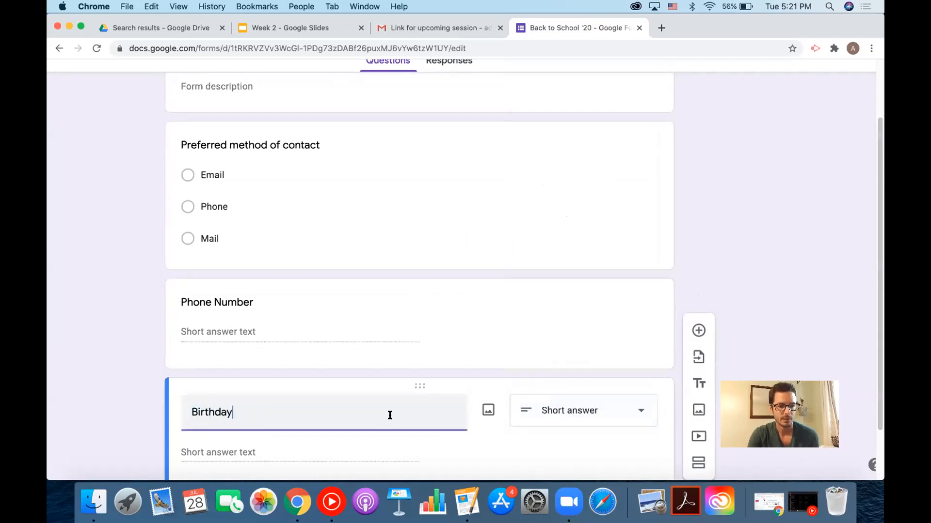
{"action": "left_click", "coordinate": [565, 411]}
{"action": "left_click", "coordinate": [571, 417]}
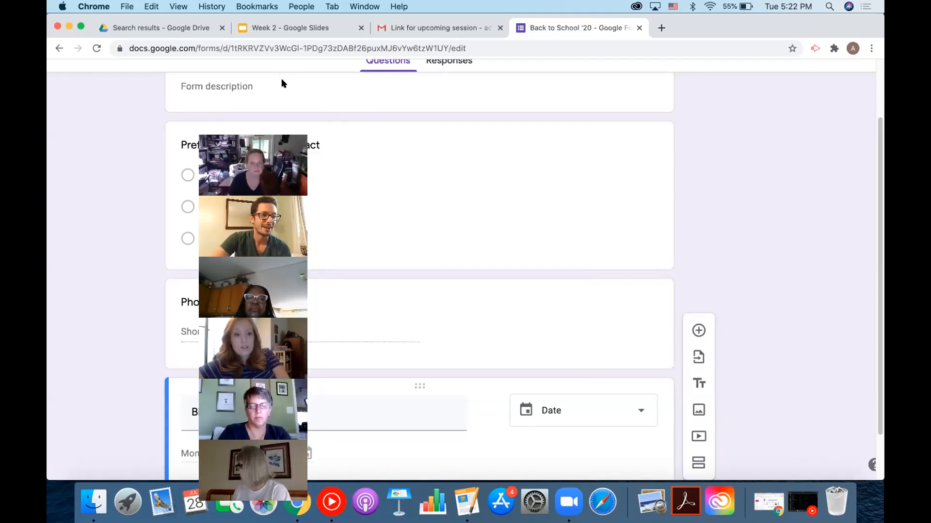
{"action": "left_click", "coordinate": [219, 80]}
{"action": "left_click_drag", "start_coordinate": [281, 84], "coordinate": [782, 169]}
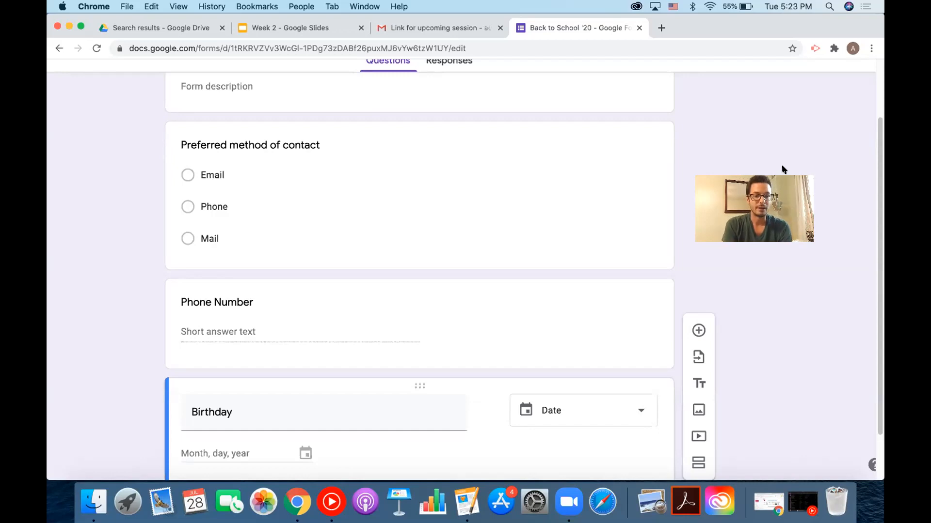
{"action": "scroll", "coordinate": [498, 298], "scroll_direction": "down", "scroll_amount": 2}
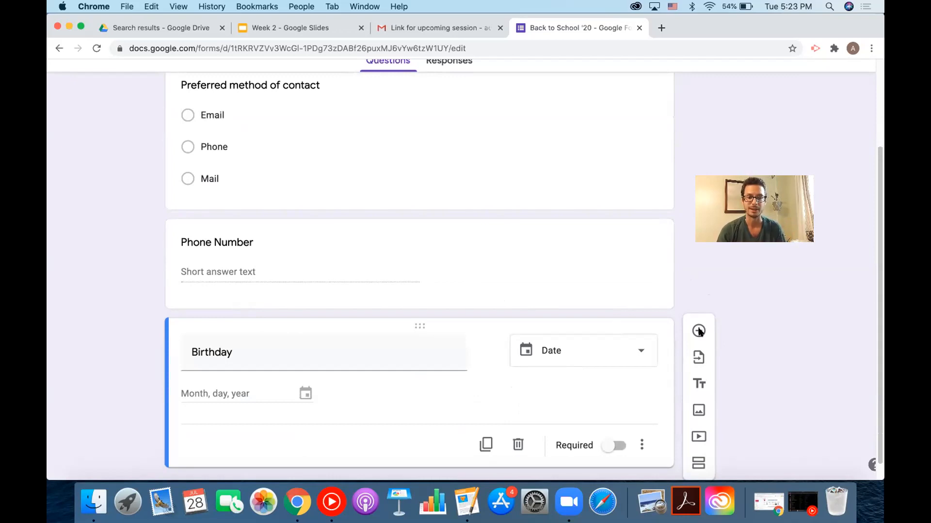
{"action": "scroll", "coordinate": [699, 332], "scroll_direction": "up", "scroll_amount": 3}
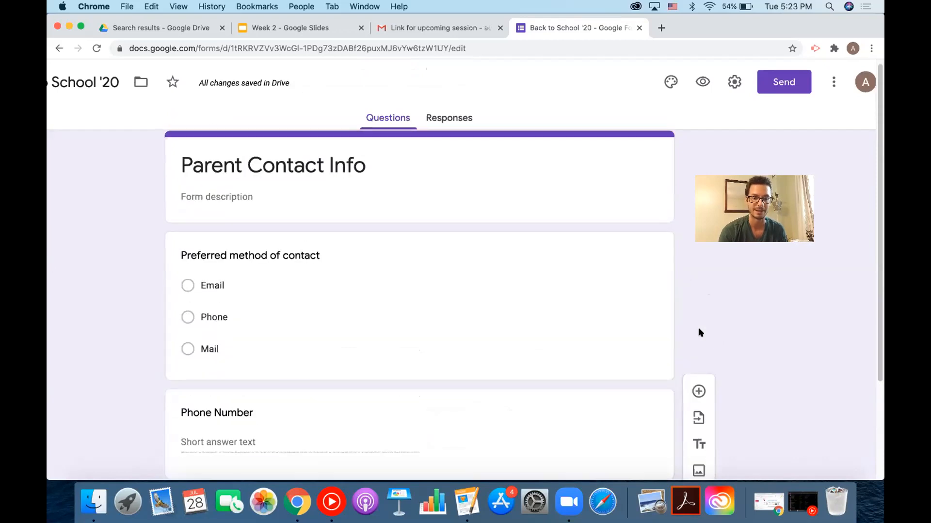
{"action": "scroll", "coordinate": [700, 332], "scroll_direction": "down", "scroll_amount": 5}
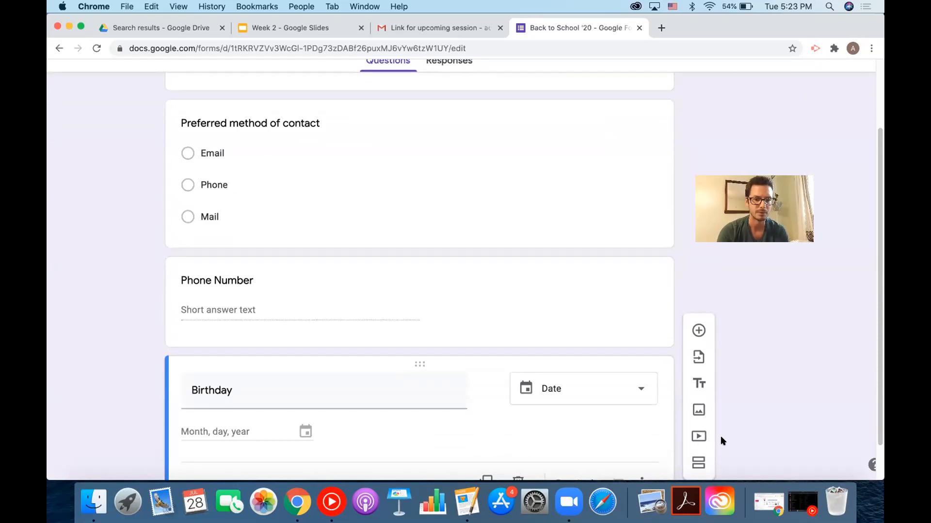
{"action": "scroll", "coordinate": [775, 330], "scroll_direction": "down", "scroll_amount": 3}
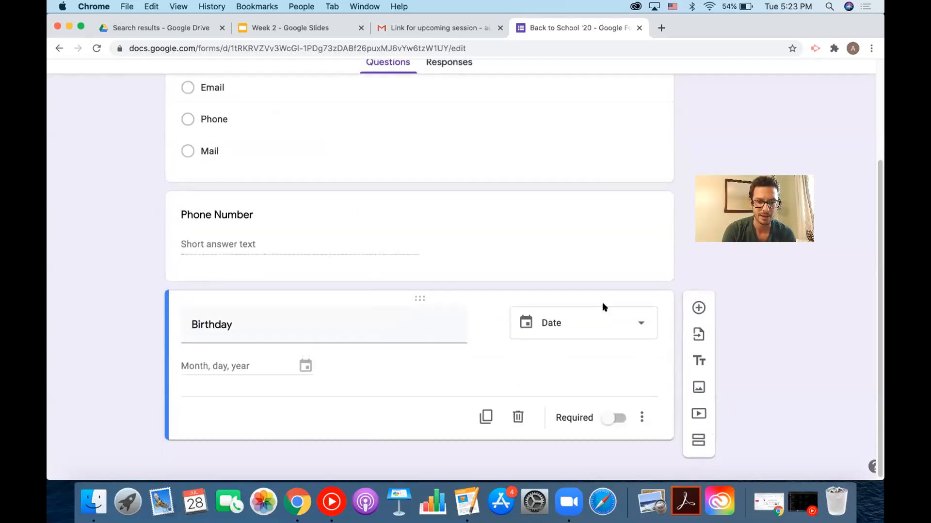
{"action": "scroll", "coordinate": [583, 309], "scroll_direction": "up", "scroll_amount": 5}
{"action": "scroll", "coordinate": [583, 308], "scroll_direction": "down", "scroll_amount": 5}
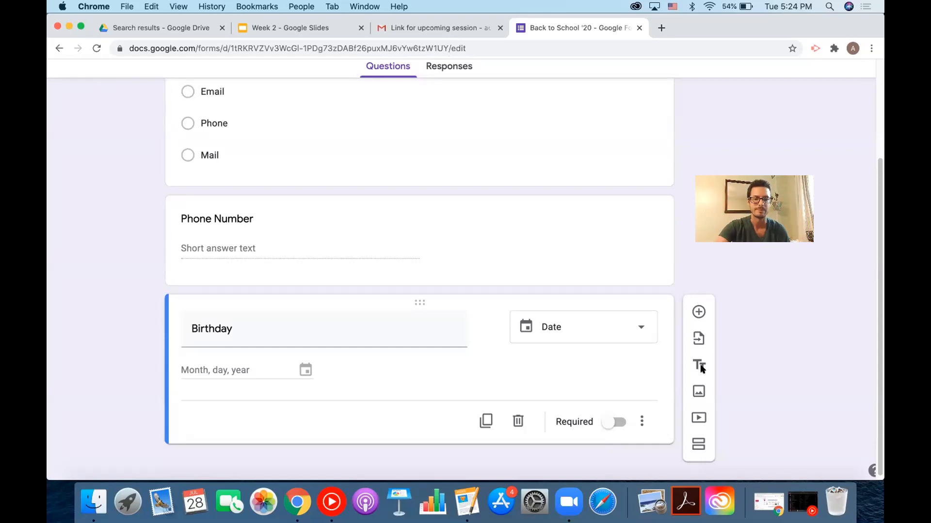
Insert a birthday-candles picture from a Google image search for 'birthday' below the Birthday question.
{"action": "left_click", "coordinate": [698, 392]}
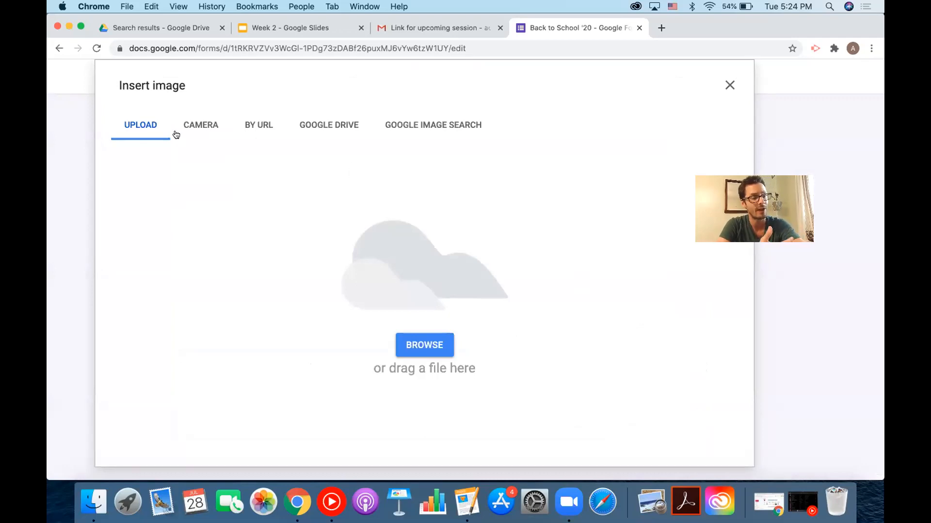
{"action": "left_click", "coordinate": [421, 121]}
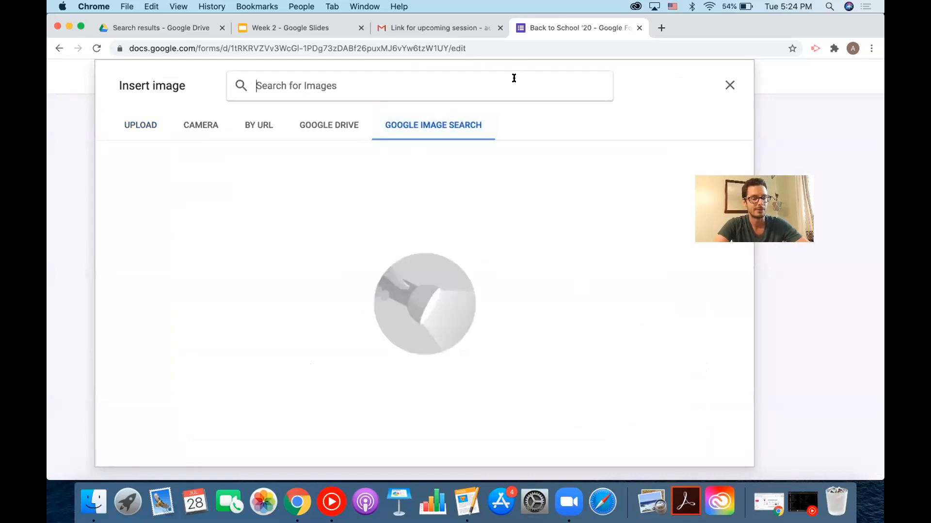
{"action": "type", "text": "birthday"}
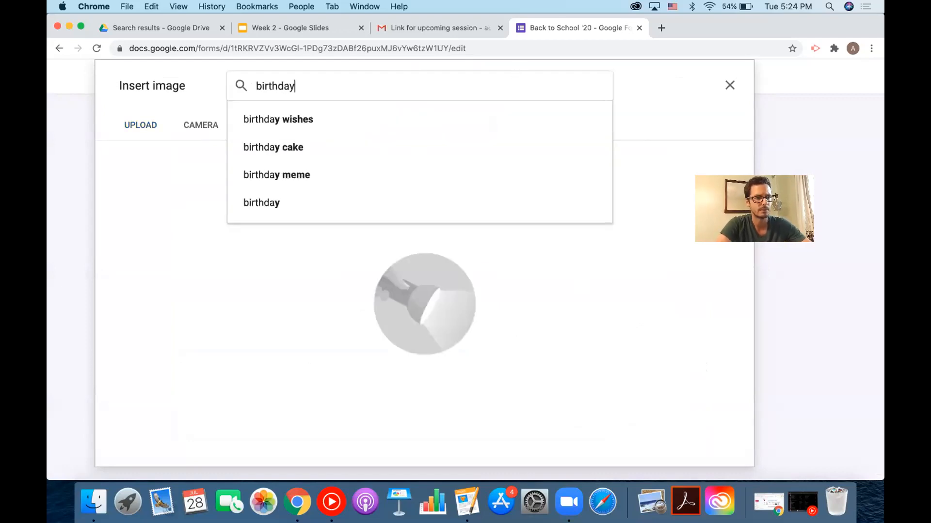
{"action": "key", "text": "Return"}
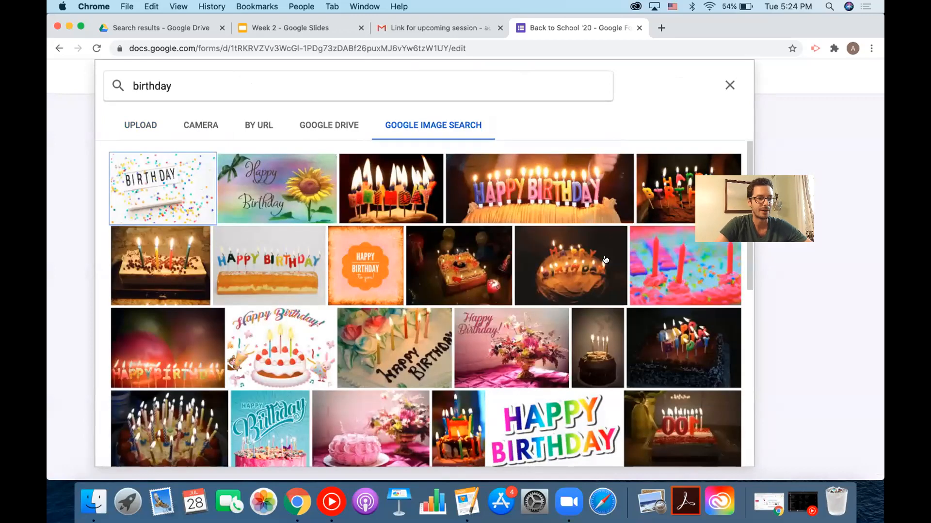
{"action": "left_click", "coordinate": [382, 171]}
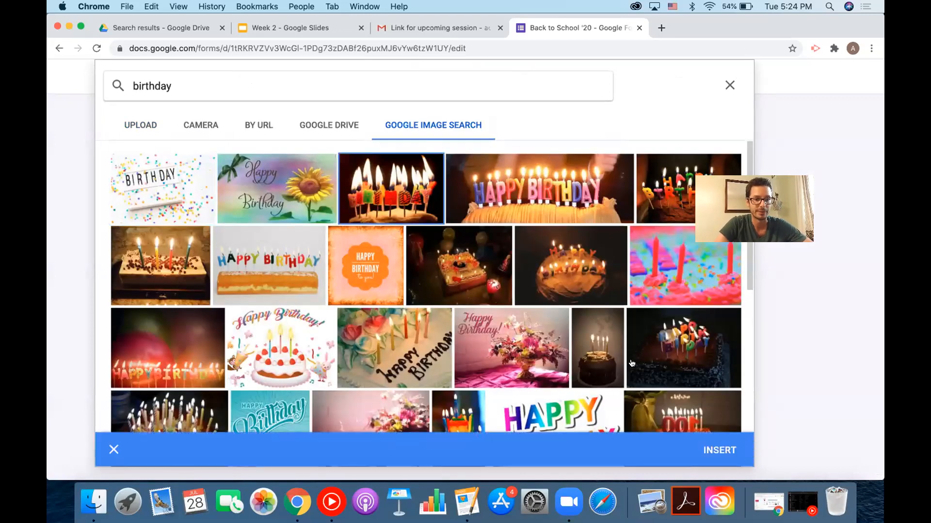
{"action": "left_click", "coordinate": [719, 450]}
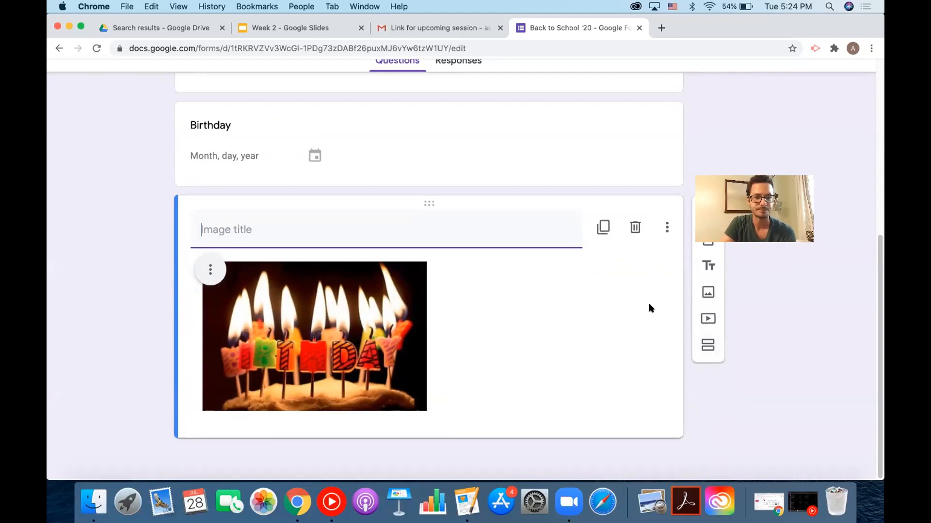
Scroll the form editor back up toward the title and first questions.
{"action": "scroll", "coordinate": [651, 309], "scroll_direction": "up", "scroll_amount": 6}
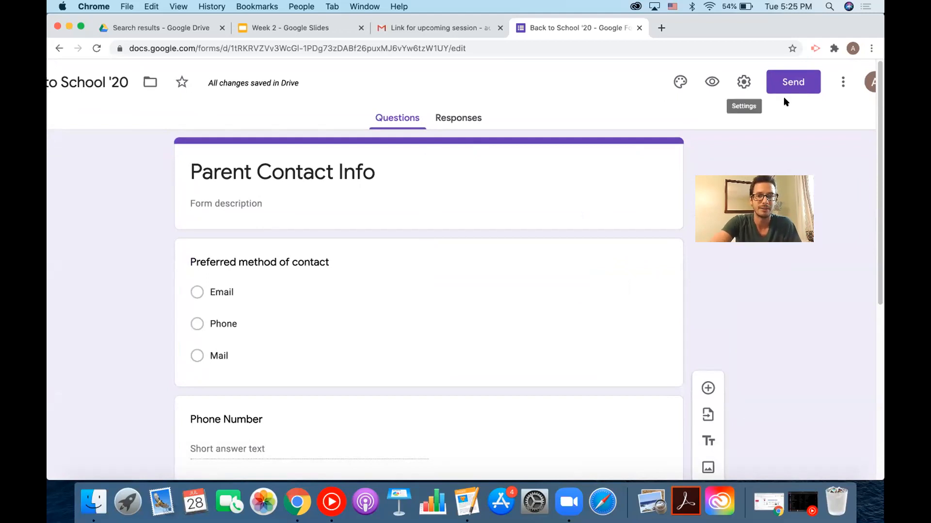
Email the form to a parent's e-mail address with the subject Parent Contact Info.
{"action": "left_click", "coordinate": [800, 87]}
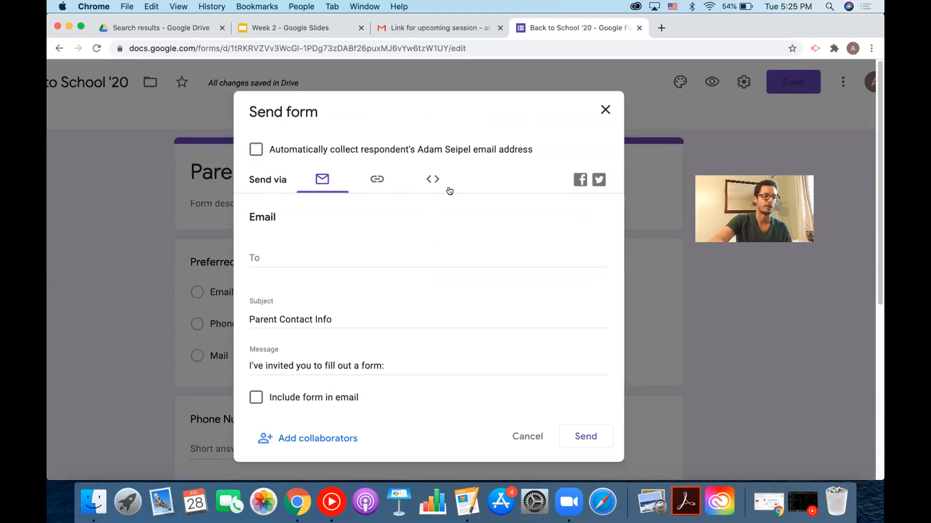
{"action": "left_click", "coordinate": [311, 256]}
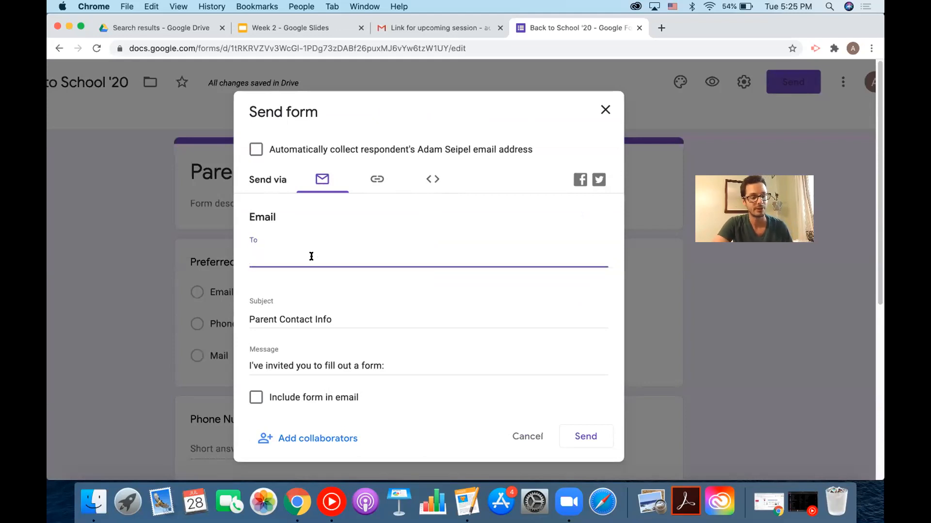
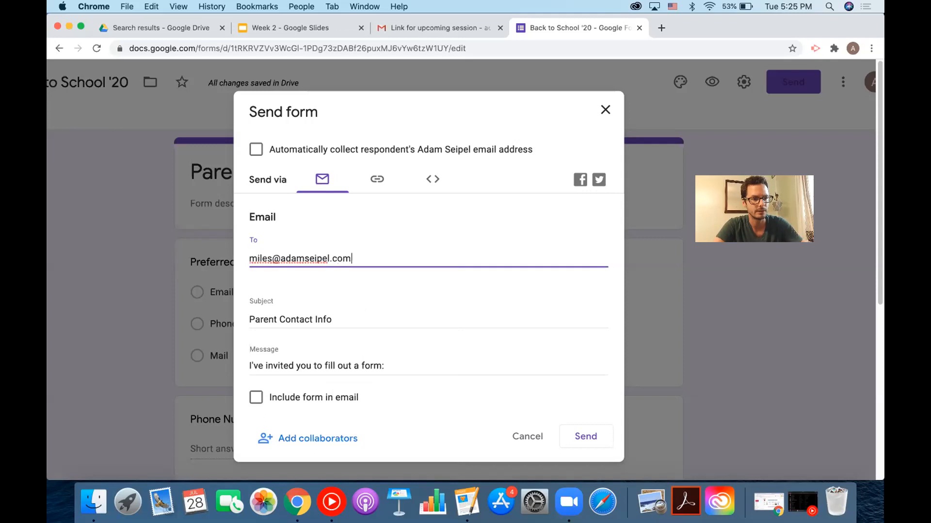
{"action": "left_click", "coordinate": [573, 432]}
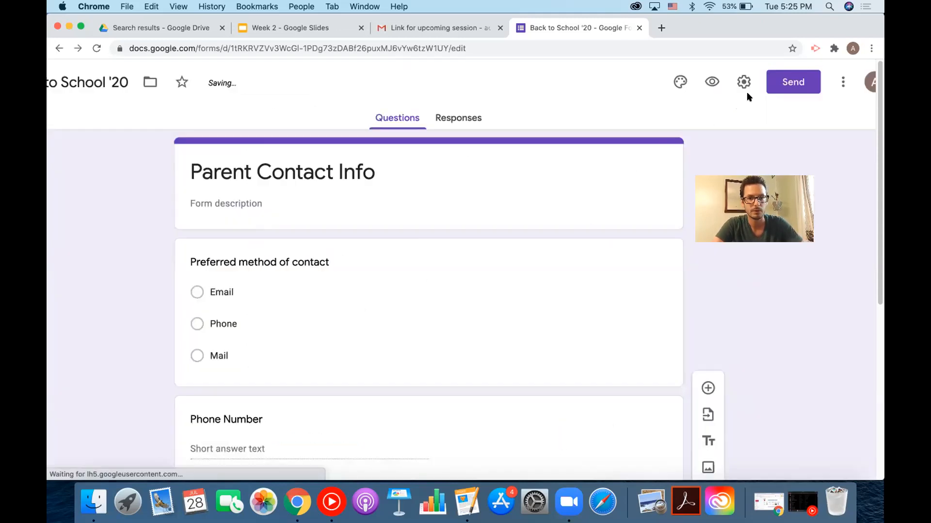
Check the form's share link, then view its Responses page showing 0 responses.
{"action": "left_click", "coordinate": [793, 81]}
{"action": "left_click", "coordinate": [373, 184]}
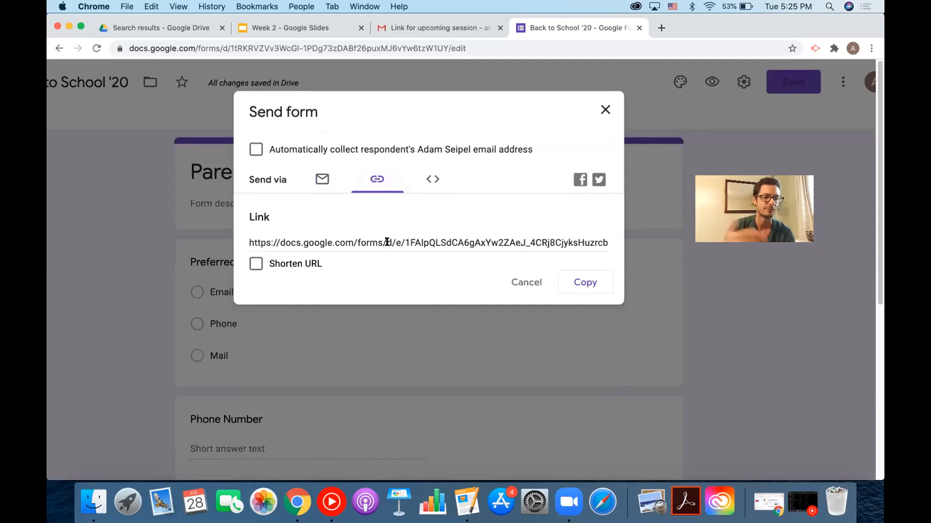
{"action": "left_click", "coordinate": [606, 111]}
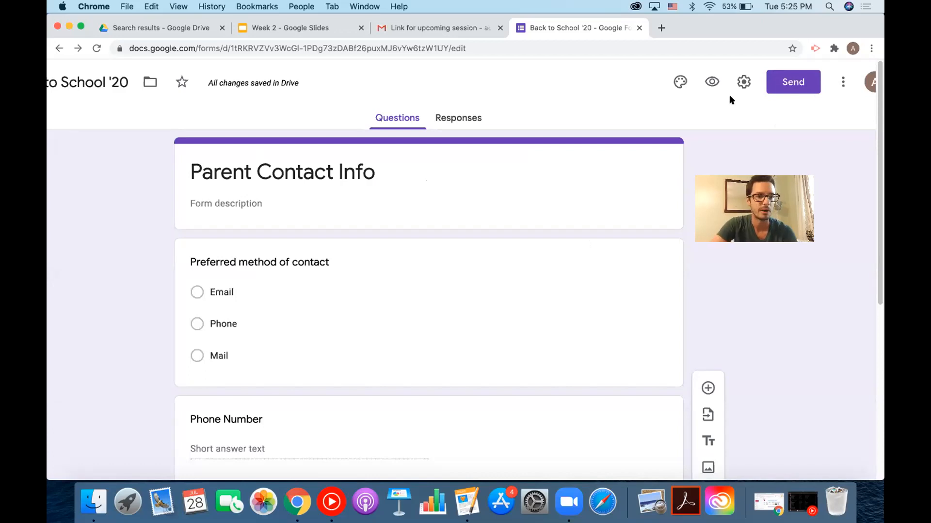
{"action": "left_click", "coordinate": [469, 121]}
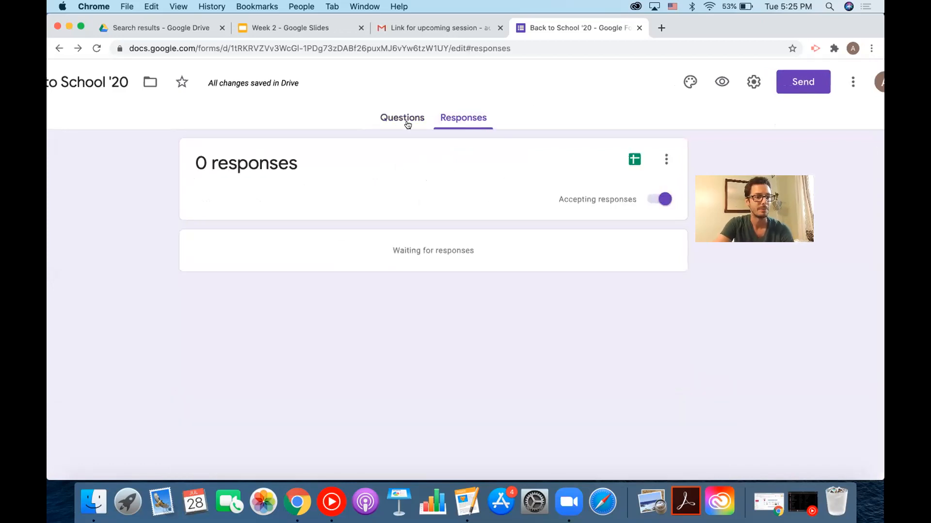
Change the Drive search from type:site to type:form and open Spring VaSCL Feedback.
{"action": "left_click", "coordinate": [143, 29]}
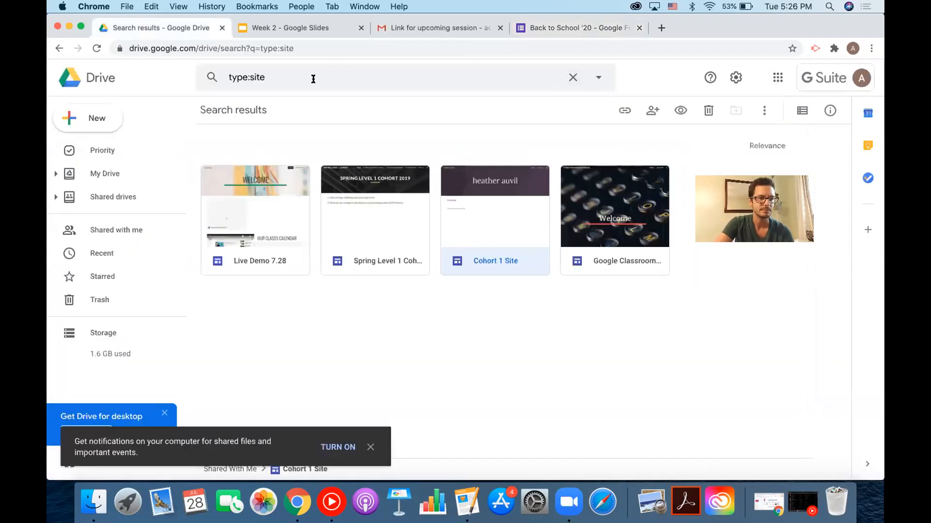
{"action": "left_click", "coordinate": [259, 76]}
{"action": "left_click", "coordinate": [259, 77]}
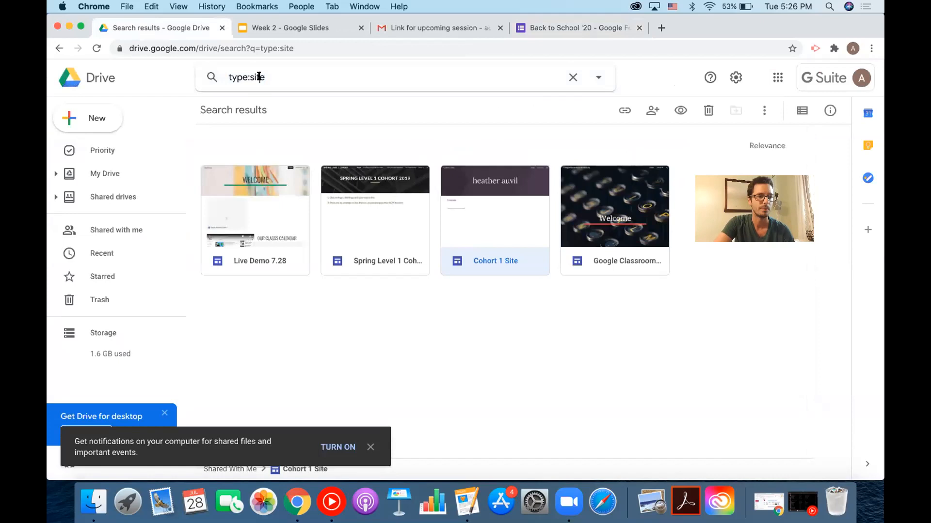
{"action": "double_click", "coordinate": [251, 78]}
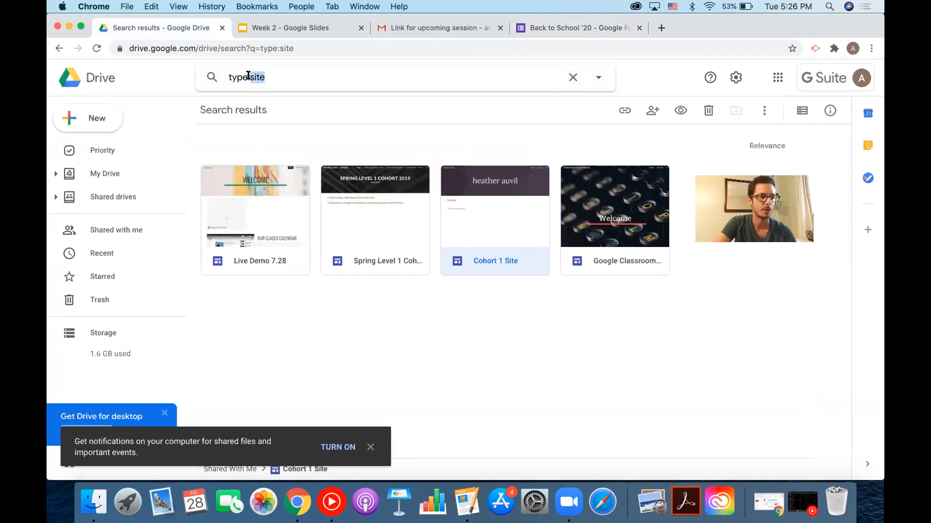
{"action": "type", "text": "form"}
{"action": "key", "text": "Return"}
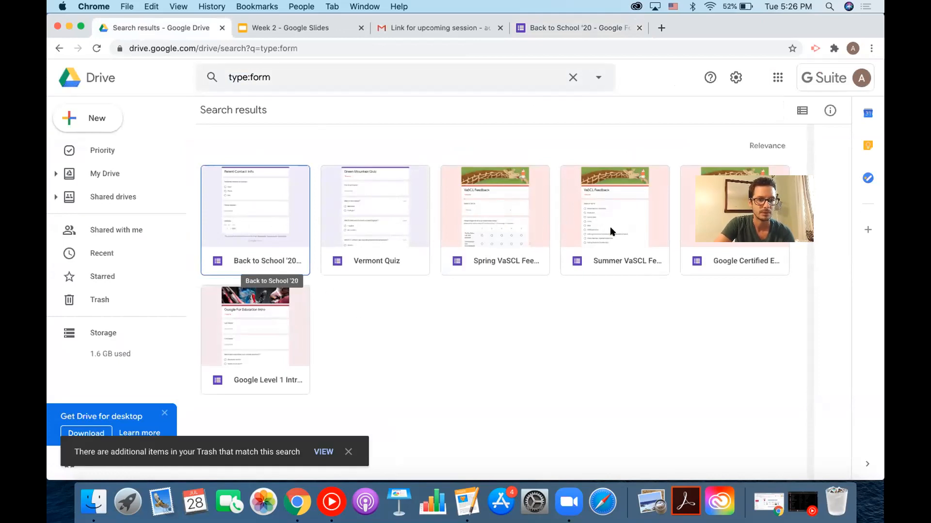
{"action": "double_click", "coordinate": [504, 208]}
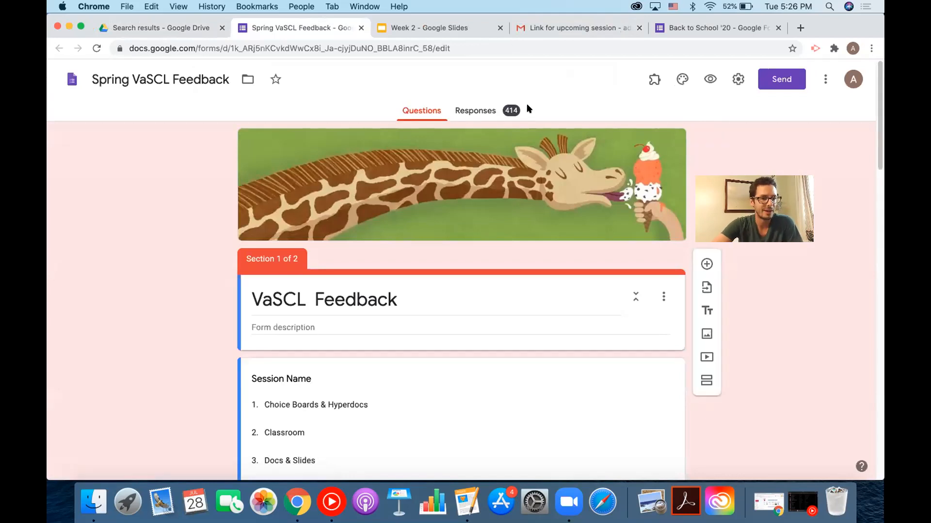
Open the Spring VaSCL Feedback response summary and review its rating charts.
{"action": "left_click", "coordinate": [484, 112]}
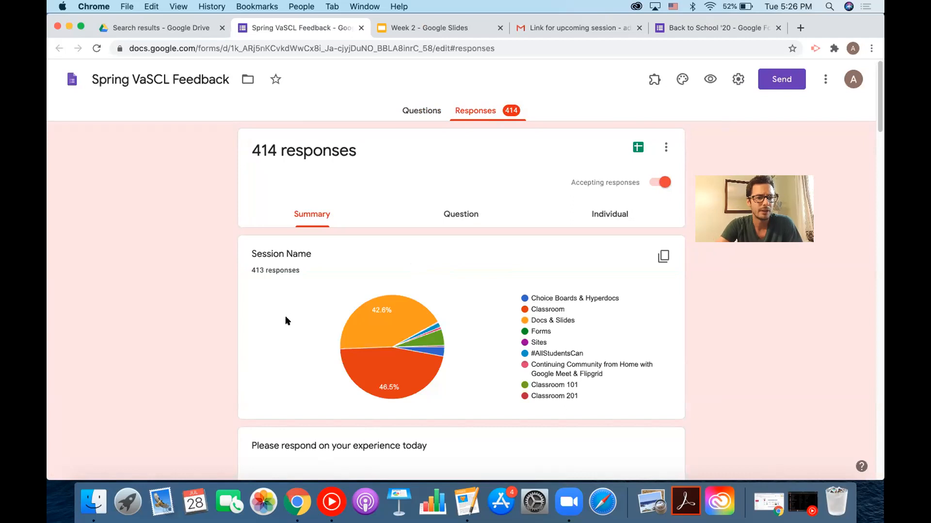
{"action": "scroll", "coordinate": [286, 318], "scroll_direction": "down", "scroll_amount": 2}
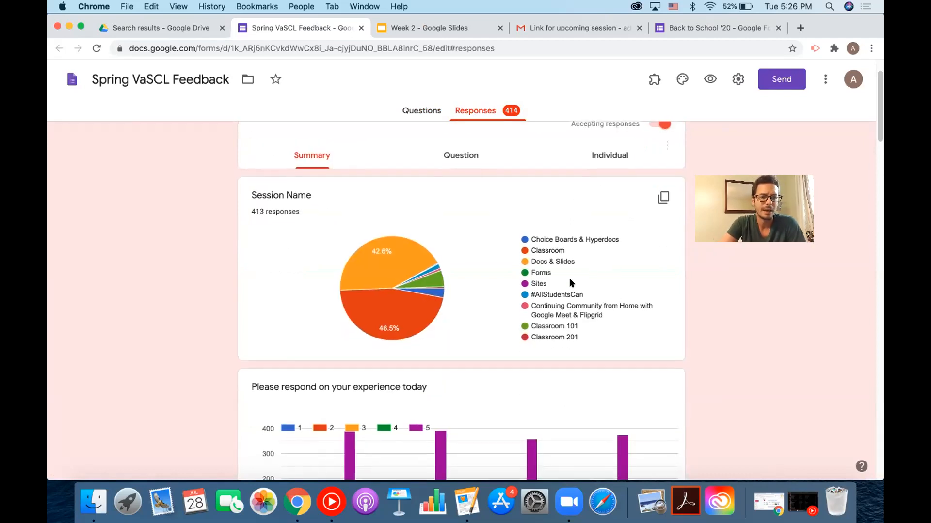
{"action": "mouse_move", "coordinate": [430, 313]}
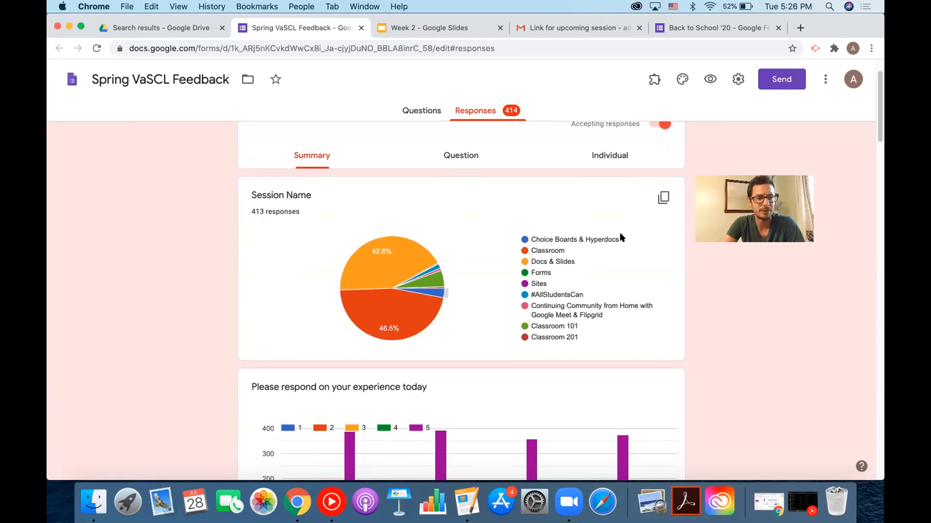
{"action": "mouse_move", "coordinate": [662, 195]}
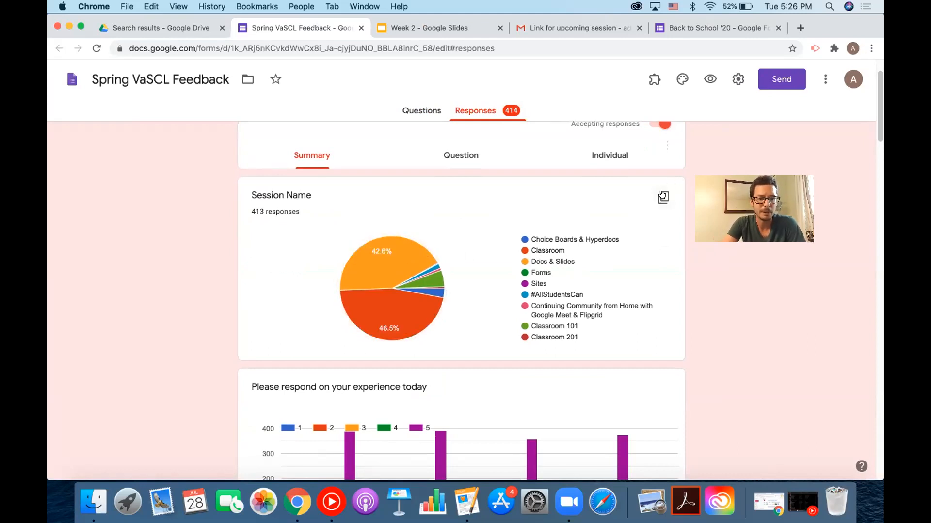
{"action": "scroll", "coordinate": [662, 195], "scroll_direction": "down", "scroll_amount": 5}
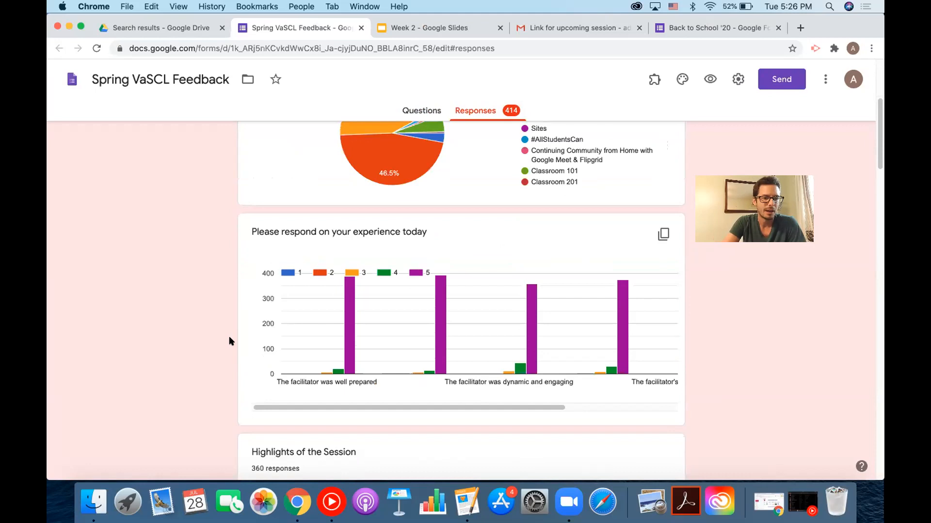
{"action": "scroll", "coordinate": [348, 344], "scroll_direction": "down", "scroll_amount": 2}
{"action": "scroll", "coordinate": [478, 307], "scroll_direction": "right", "scroll_amount": 3}
{"action": "scroll", "coordinate": [478, 307], "scroll_direction": "left", "scroll_amount": 3}
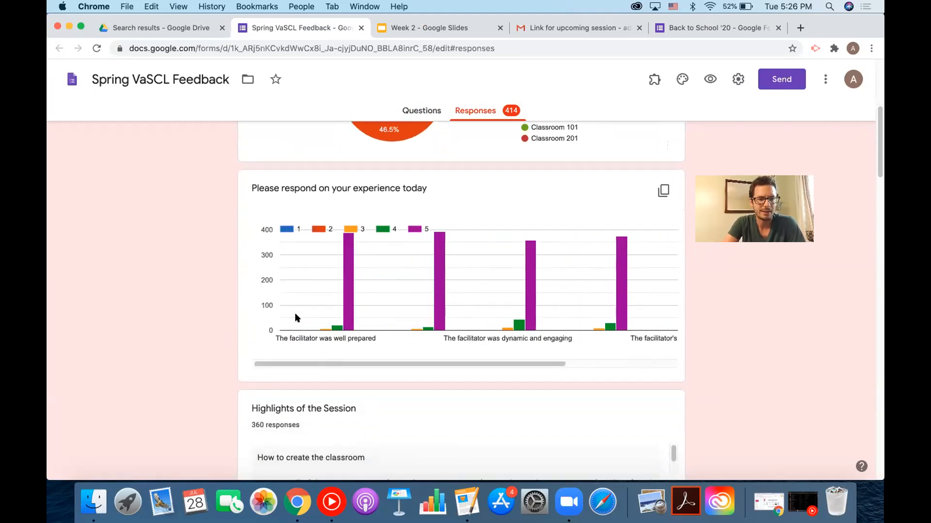
{"action": "mouse_move", "coordinate": [349, 301]}
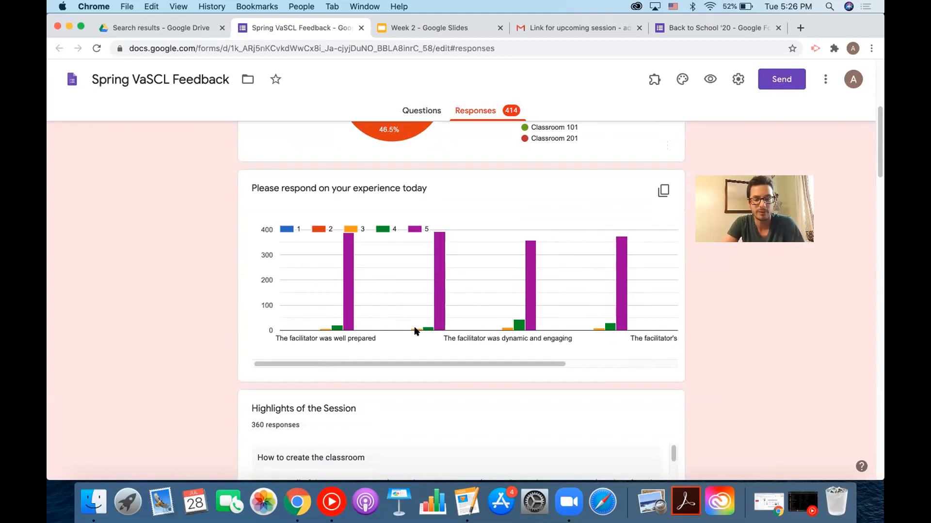
Scroll through the session highlights, additional feedback and future-session idea lists, then back up.
{"action": "scroll", "coordinate": [533, 306], "scroll_direction": "right", "scroll_amount": 5}
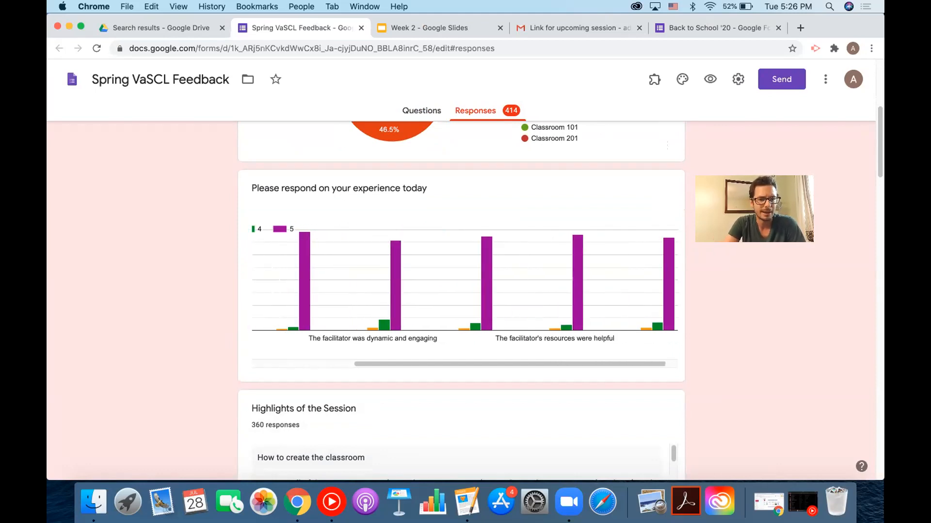
{"action": "scroll", "coordinate": [178, 315], "scroll_direction": "down", "scroll_amount": 4}
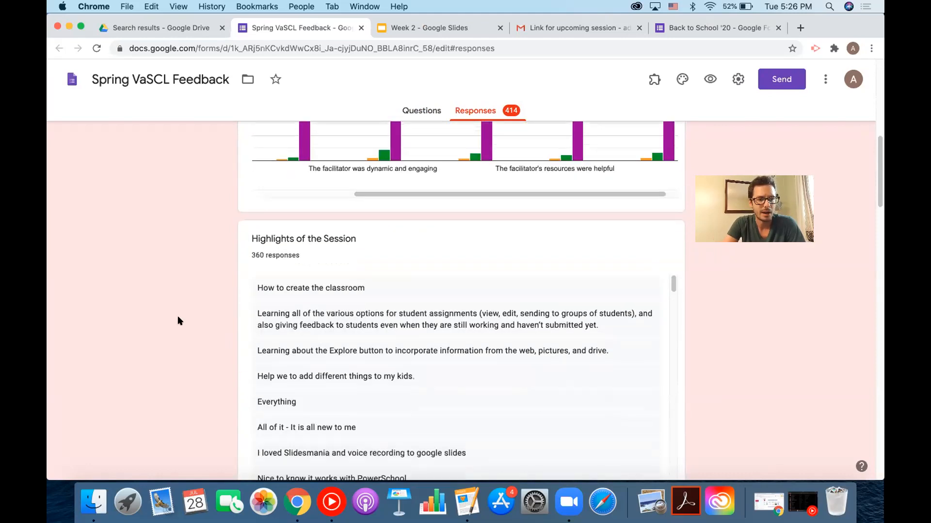
{"action": "scroll", "coordinate": [266, 358], "scroll_direction": "down", "scroll_amount": 3}
{"action": "scroll", "coordinate": [194, 367], "scroll_direction": "down", "scroll_amount": 2}
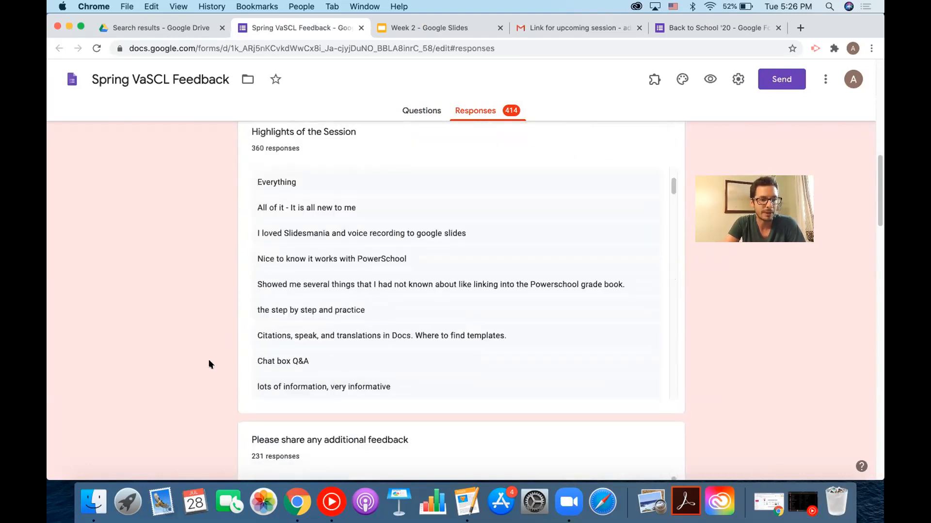
{"action": "scroll", "coordinate": [296, 341], "scroll_direction": "down", "scroll_amount": 3}
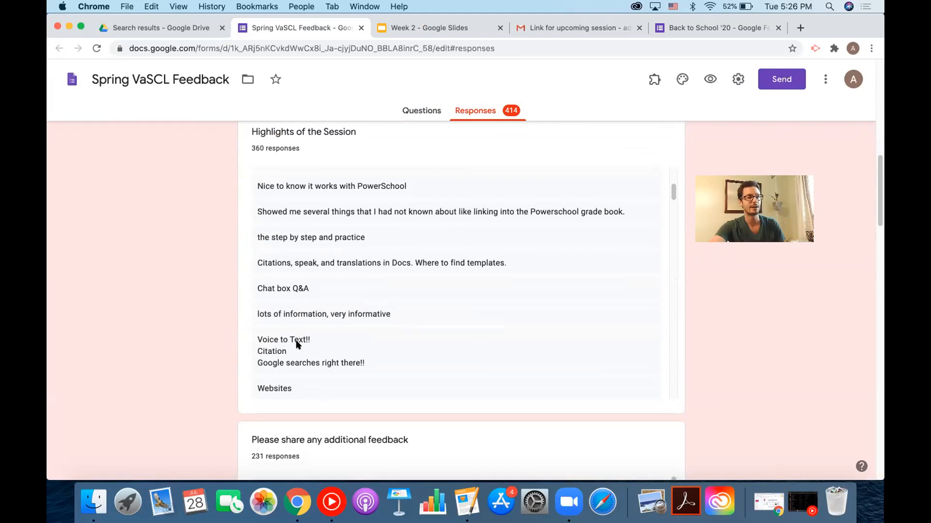
{"action": "scroll", "coordinate": [297, 343], "scroll_direction": "down", "scroll_amount": 10}
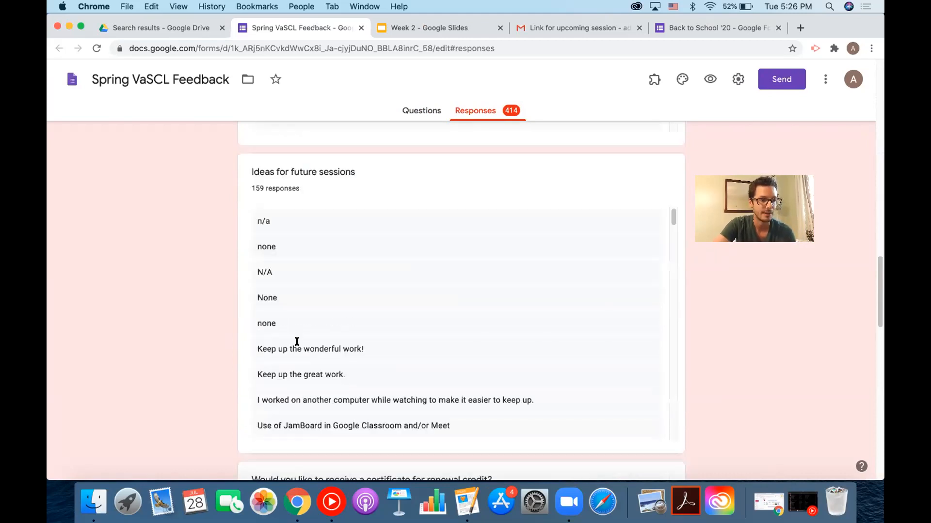
{"action": "scroll", "coordinate": [296, 342], "scroll_direction": "up", "scroll_amount": 1}
{"action": "scroll", "coordinate": [296, 342], "scroll_direction": "down", "scroll_amount": 15}
{"action": "scroll", "coordinate": [297, 342], "scroll_direction": "up", "scroll_amount": 20}
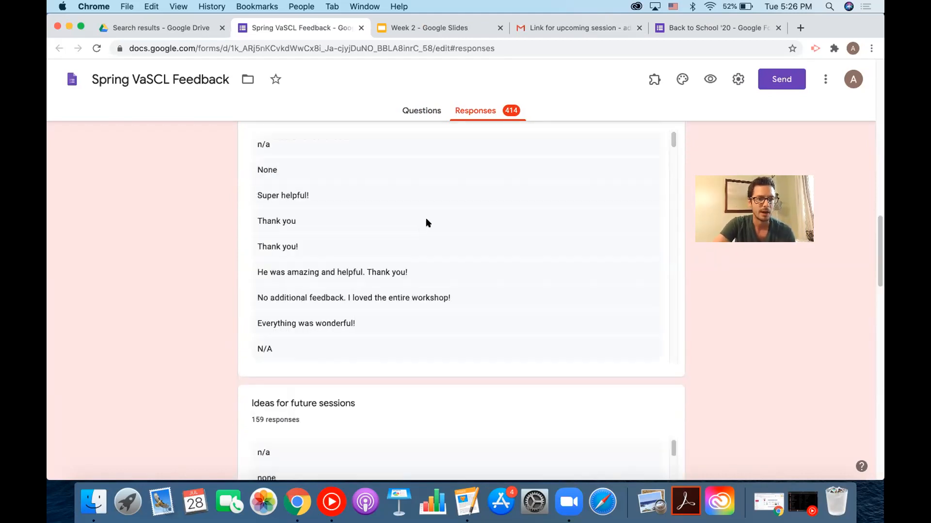
{"action": "scroll", "coordinate": [426, 222], "scroll_direction": "up", "scroll_amount": 20}
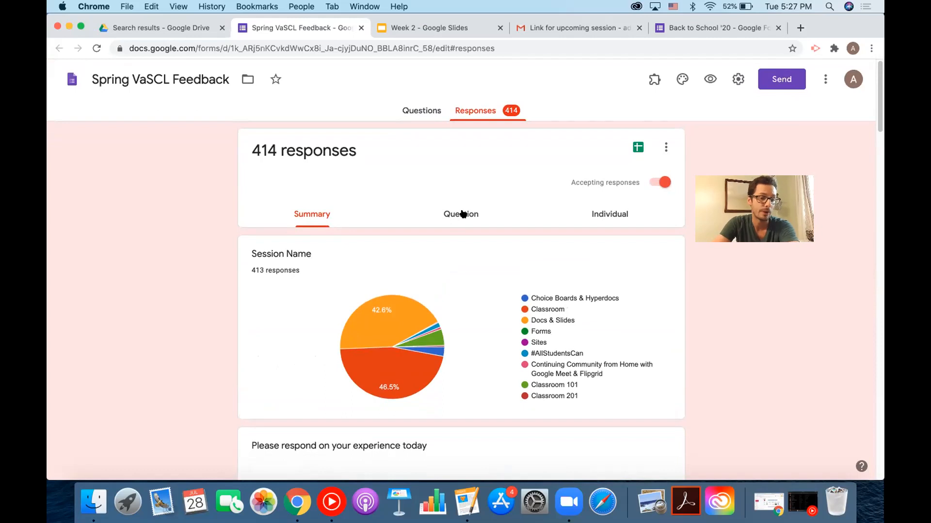
Switch to individual responses and jump to response 158 of 414.
{"action": "left_click", "coordinate": [611, 217]}
{"action": "scroll", "coordinate": [310, 365], "scroll_direction": "down", "scroll_amount": 3}
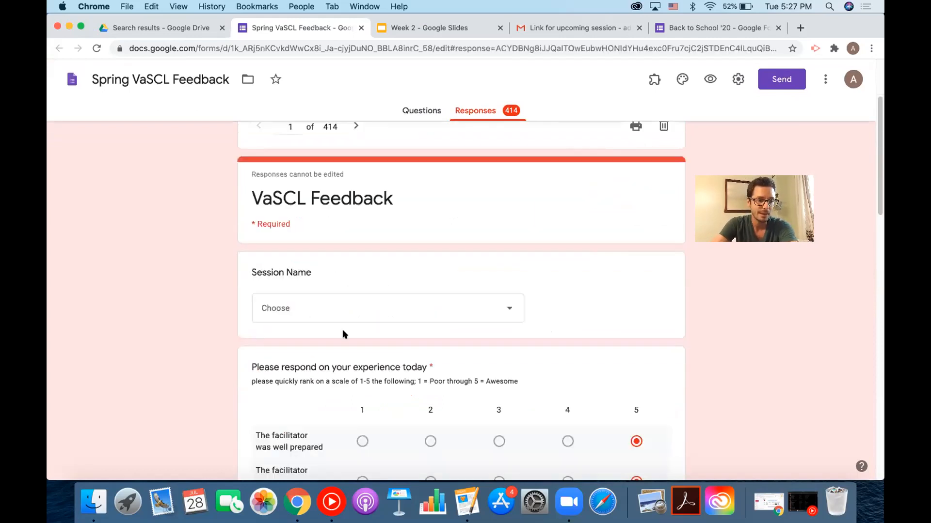
{"action": "scroll", "coordinate": [365, 223], "scroll_direction": "up", "scroll_amount": 2}
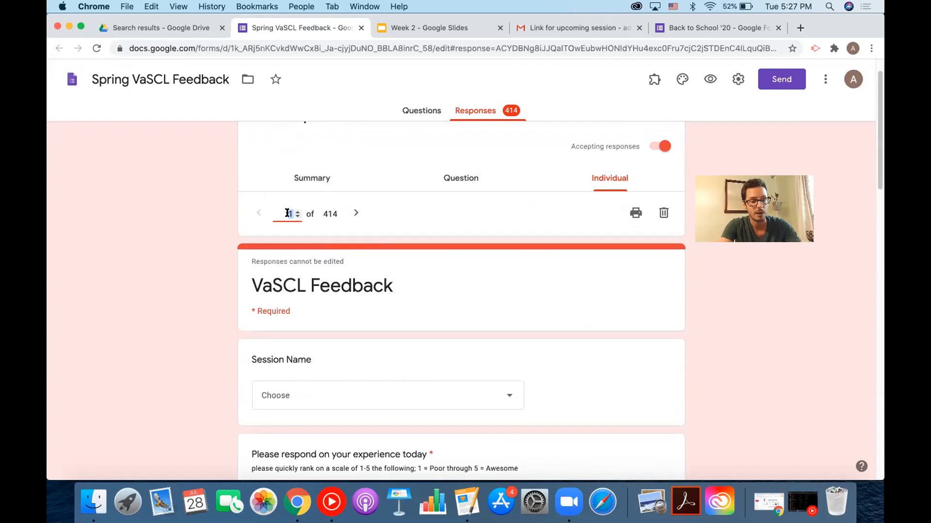
{"action": "type", "text": "8"}
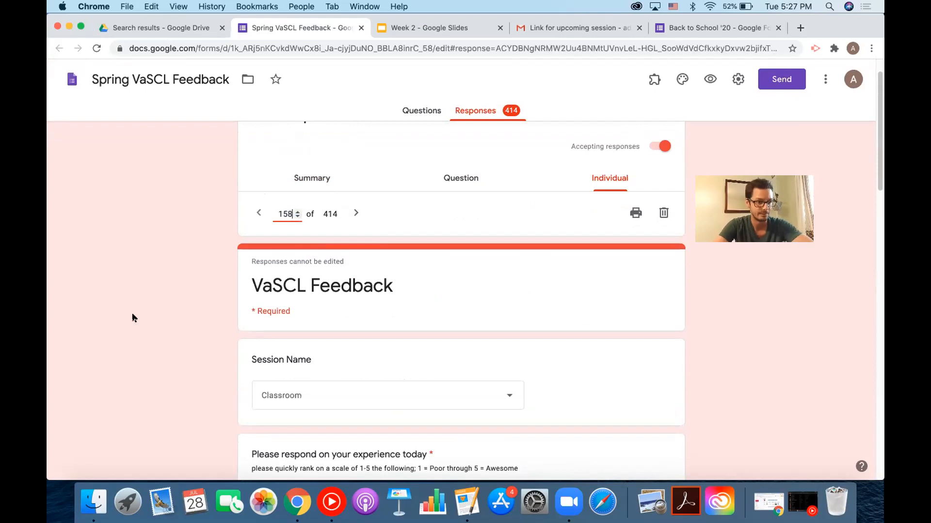
{"action": "left_click", "coordinate": [131, 316]}
{"action": "scroll", "coordinate": [131, 316], "scroll_direction": "down", "scroll_amount": 2}
{"action": "scroll", "coordinate": [131, 316], "scroll_direction": "down", "scroll_amount": 5}
{"action": "scroll", "coordinate": [130, 315], "scroll_direction": "up", "scroll_amount": 3}
{"action": "scroll", "coordinate": [131, 316], "scroll_direction": "down", "scroll_amount": 5}
{"action": "scroll", "coordinate": [131, 320], "scroll_direction": "down", "scroll_amount": 7}
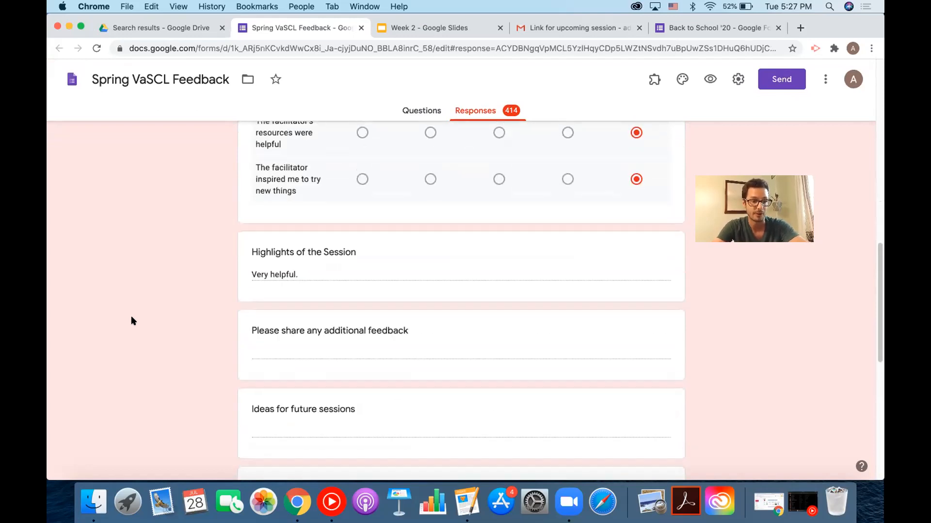
Return to the Back to School '20 form's Responses page showing 0 responses.
{"action": "scroll", "coordinate": [131, 320], "scroll_direction": "up", "scroll_amount": 3}
{"action": "scroll", "coordinate": [131, 318], "scroll_direction": "up", "scroll_amount": 1}
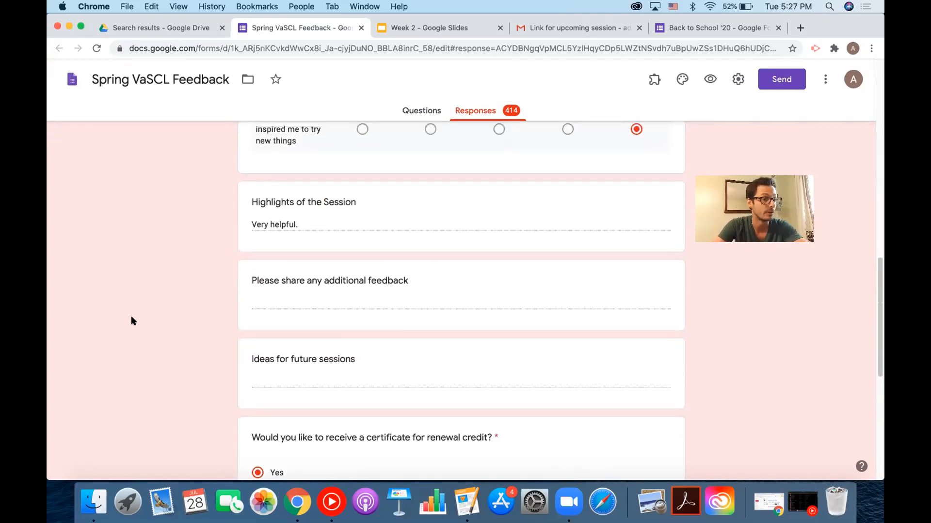
{"action": "scroll", "coordinate": [132, 317], "scroll_direction": "up", "scroll_amount": 15}
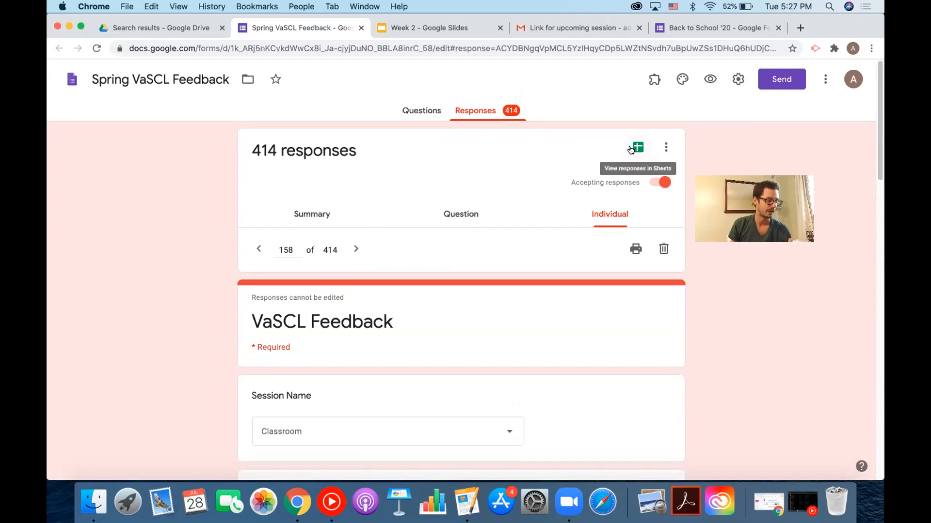
{"action": "left_click", "coordinate": [697, 31]}
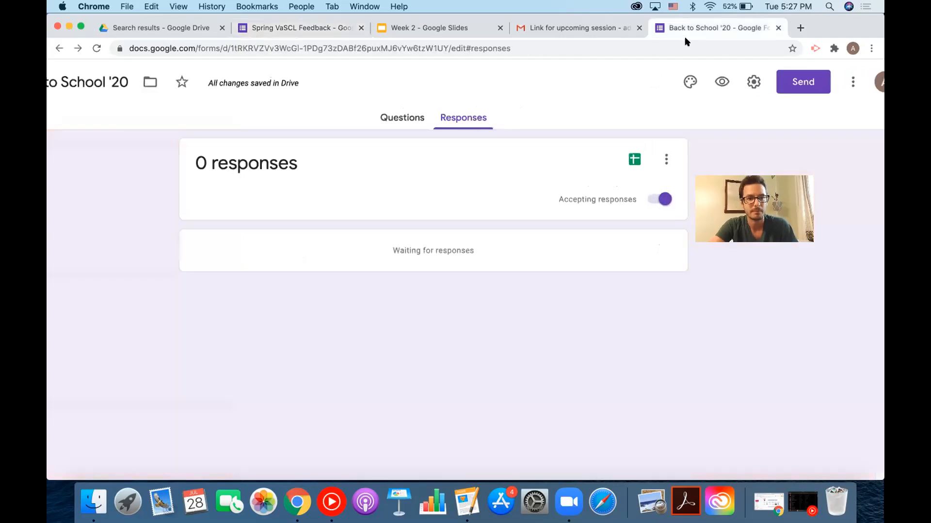
Create the new 'Back to School '20 (Responses)' spreadsheet, then return to the Spring VaSCL Feedback form.
{"action": "left_click", "coordinate": [630, 162]}
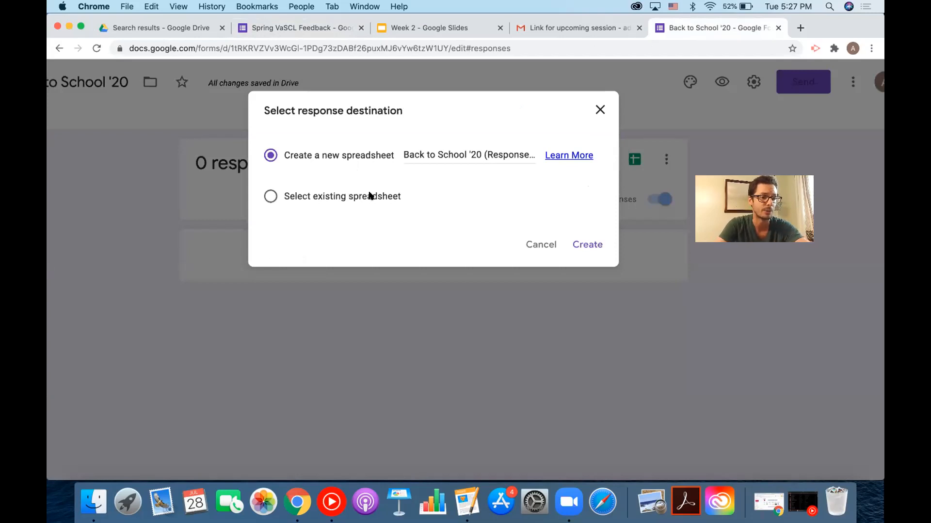
{"action": "left_click", "coordinate": [589, 244]}
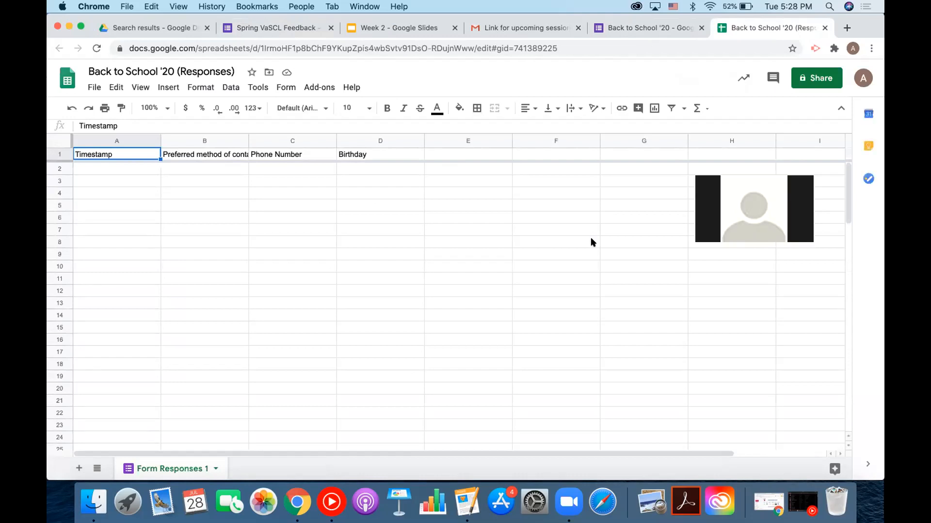
{"action": "left_click", "coordinate": [293, 31]}
Glance at the new Back to School '20 response sheet, then go back to the Spring VaSCL Feedback responses.
{"action": "scroll", "coordinate": [365, 300], "scroll_direction": "down", "scroll_amount": 15}
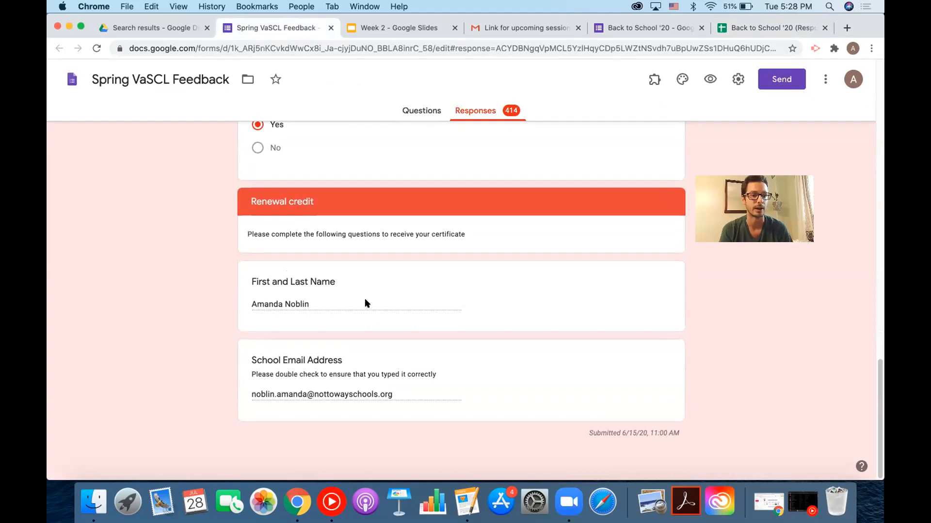
{"action": "left_click", "coordinate": [743, 32]}
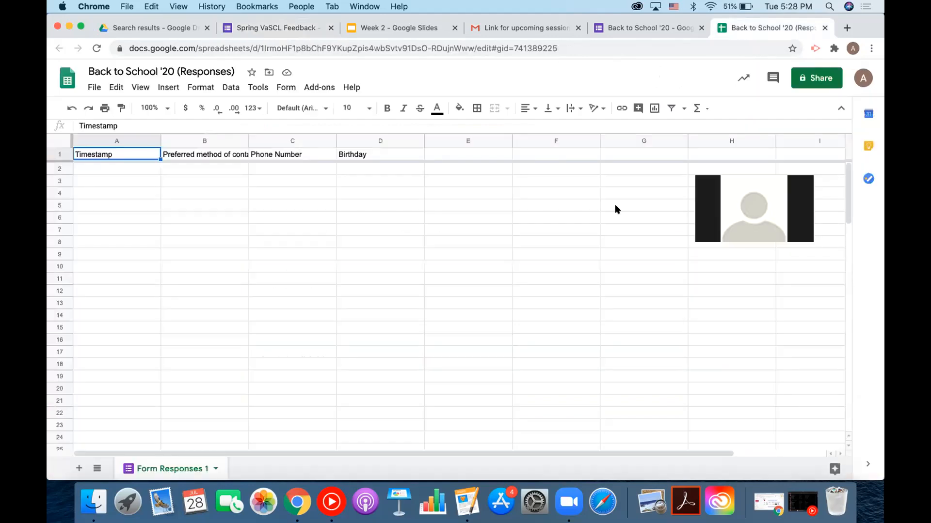
{"action": "left_click", "coordinate": [276, 27]}
{"action": "scroll", "coordinate": [517, 170], "scroll_direction": "up", "scroll_amount": 15}
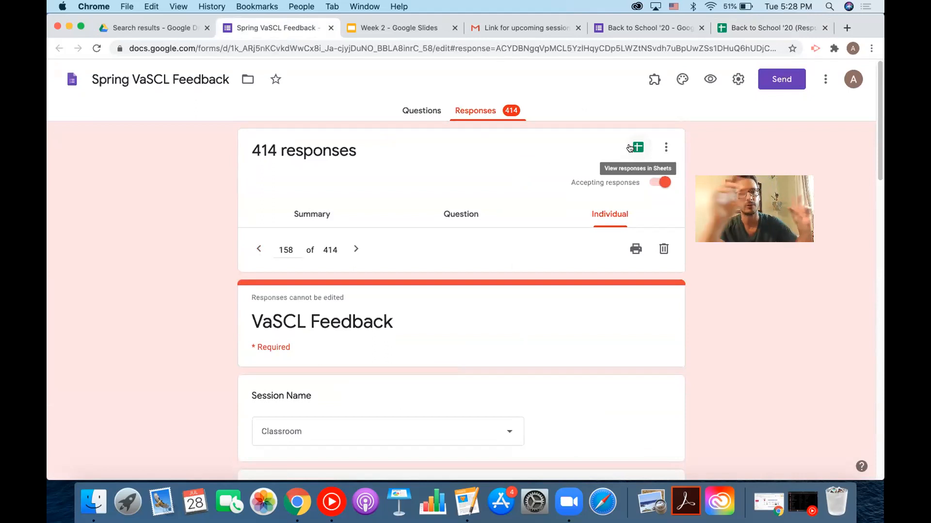
Open the VaSCL Feedback responses spreadsheet, browse its data, and return to the Back to School '20 (Responses) sheet.
{"action": "left_click", "coordinate": [629, 147]}
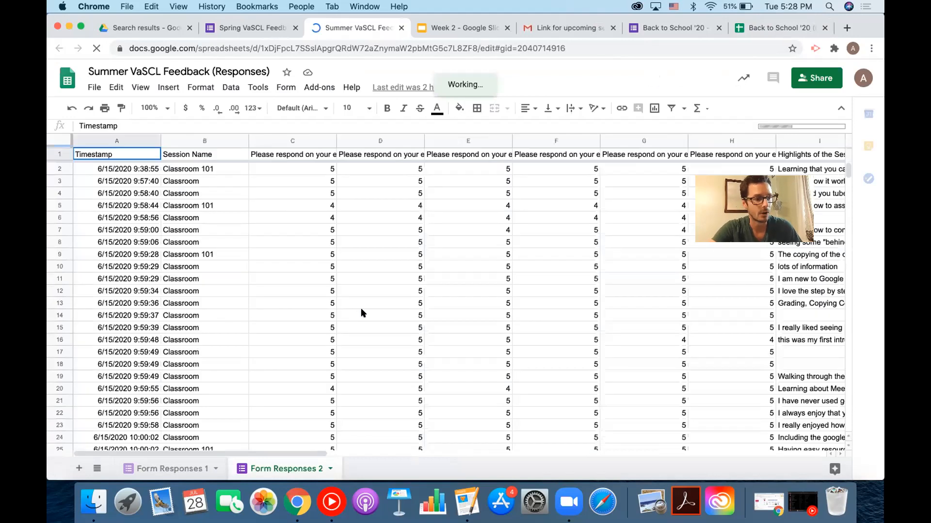
{"action": "scroll", "coordinate": [361, 313], "scroll_direction": "down", "scroll_amount": 6}
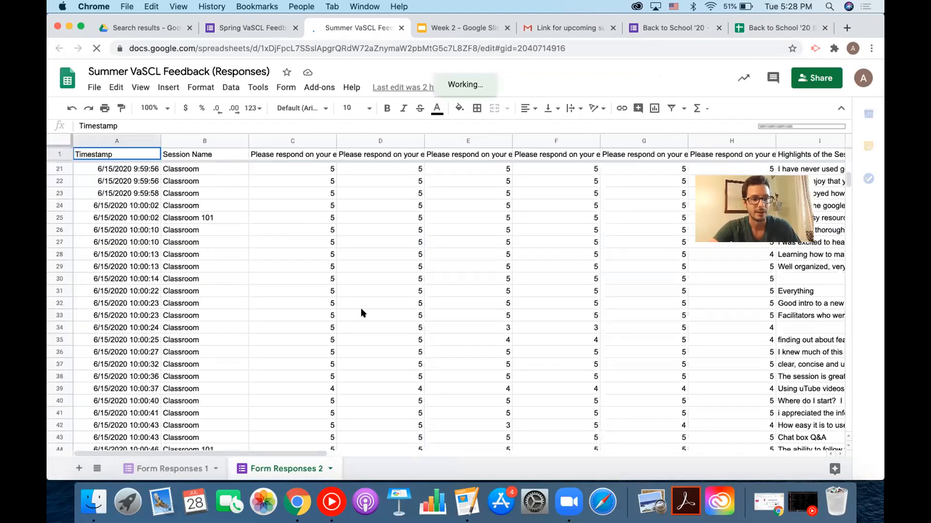
{"action": "scroll", "coordinate": [361, 313], "scroll_direction": "down", "scroll_amount": 1}
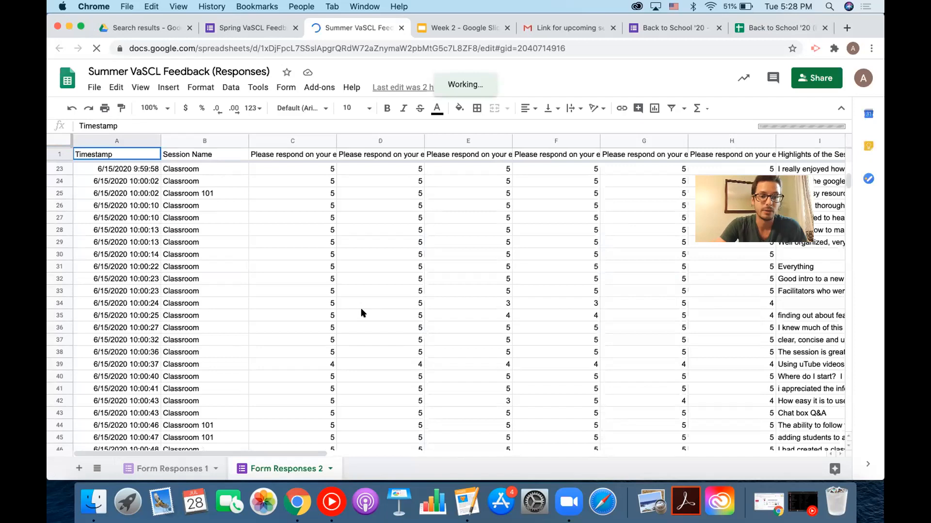
{"action": "scroll", "coordinate": [361, 313], "scroll_direction": "right", "scroll_amount": 8}
{"action": "scroll", "coordinate": [361, 312], "scroll_direction": "right", "scroll_amount": 1}
{"action": "scroll", "coordinate": [361, 312], "scroll_direction": "left", "scroll_amount": 9}
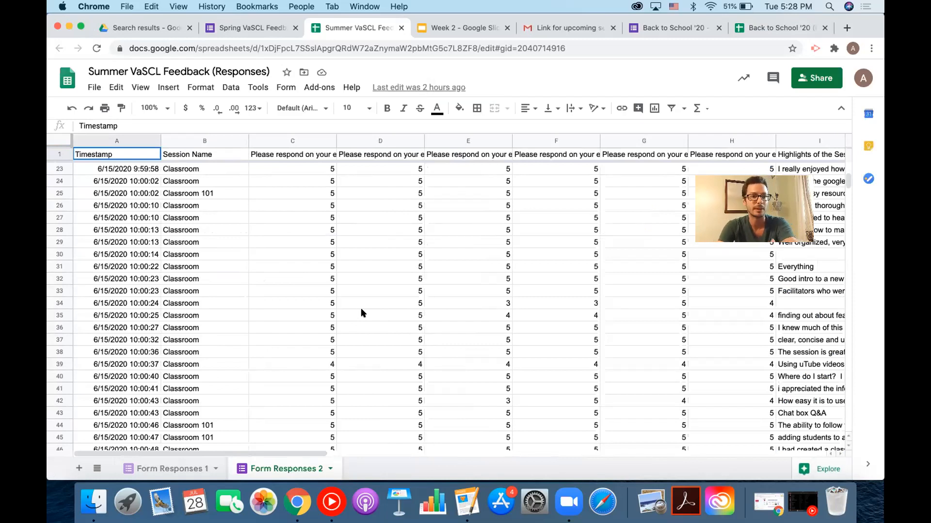
{"action": "scroll", "coordinate": [364, 312], "scroll_direction": "down", "scroll_amount": 13}
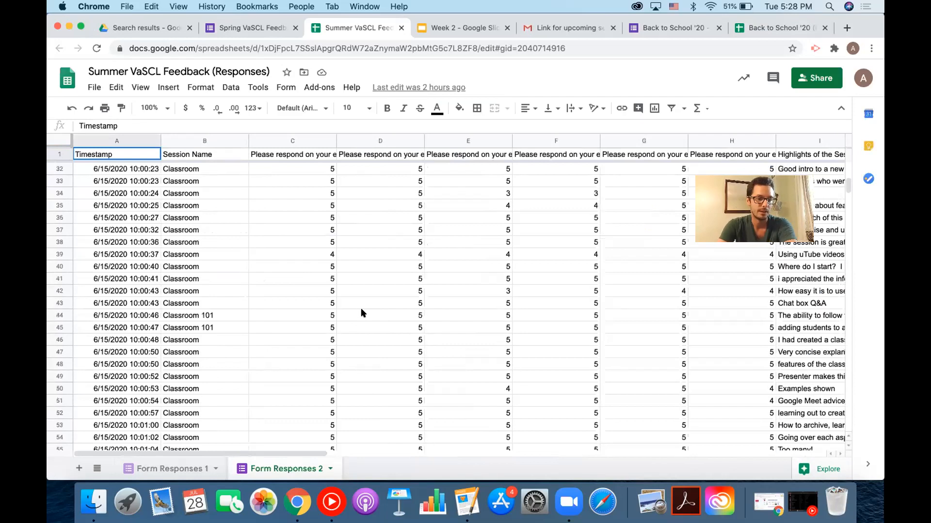
{"action": "scroll", "coordinate": [388, 281], "scroll_direction": "up", "scroll_amount": 7}
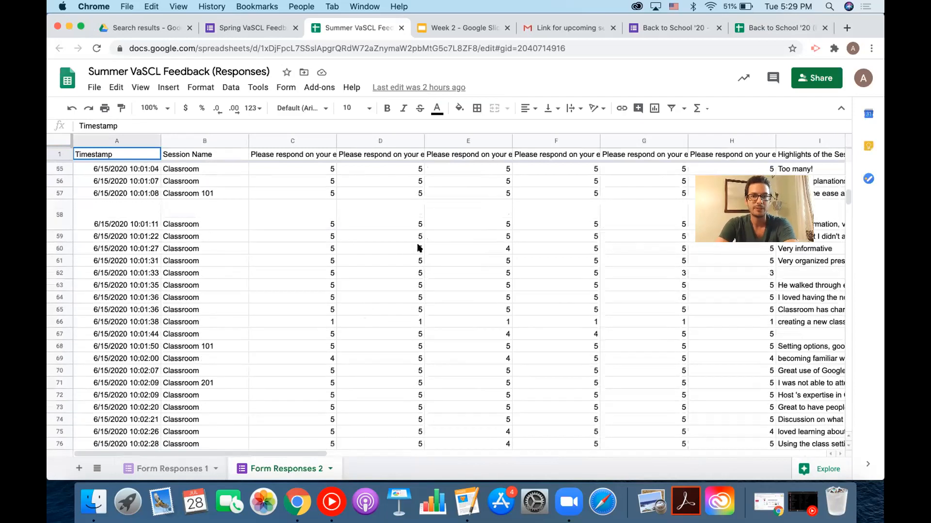
{"action": "left_click", "coordinate": [751, 24]}
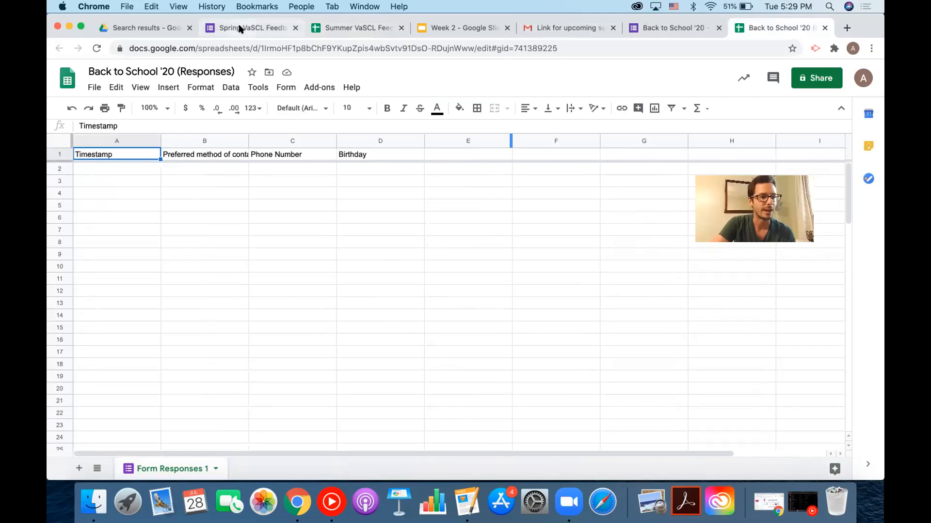
Pass through the Week 2 slides, then show the Back to School '20 form's Parent Contact Info questions.
{"action": "left_click", "coordinate": [470, 29]}
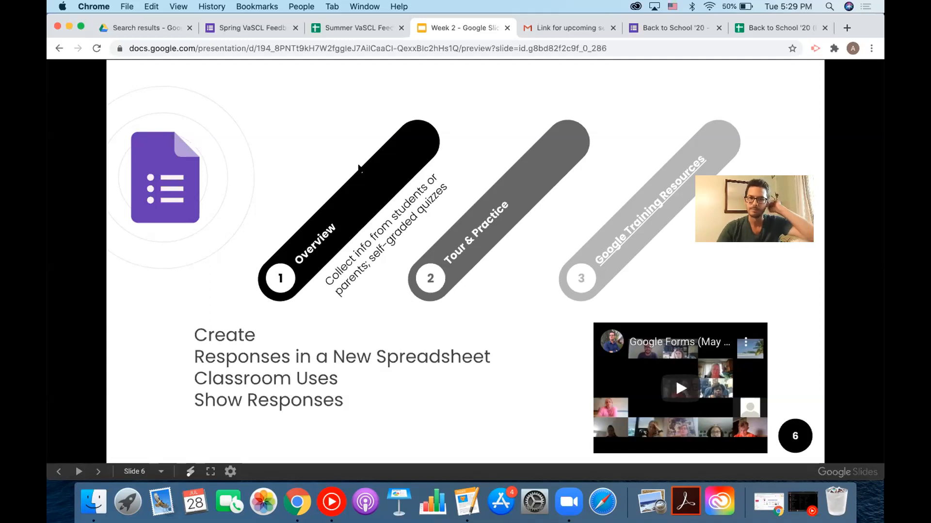
{"action": "left_click", "coordinate": [691, 30]}
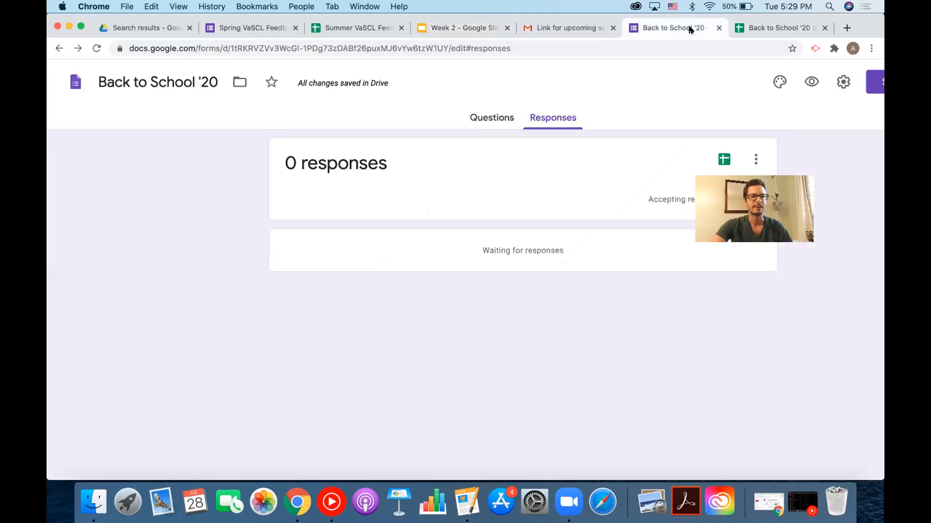
{"action": "left_click", "coordinate": [492, 117]}
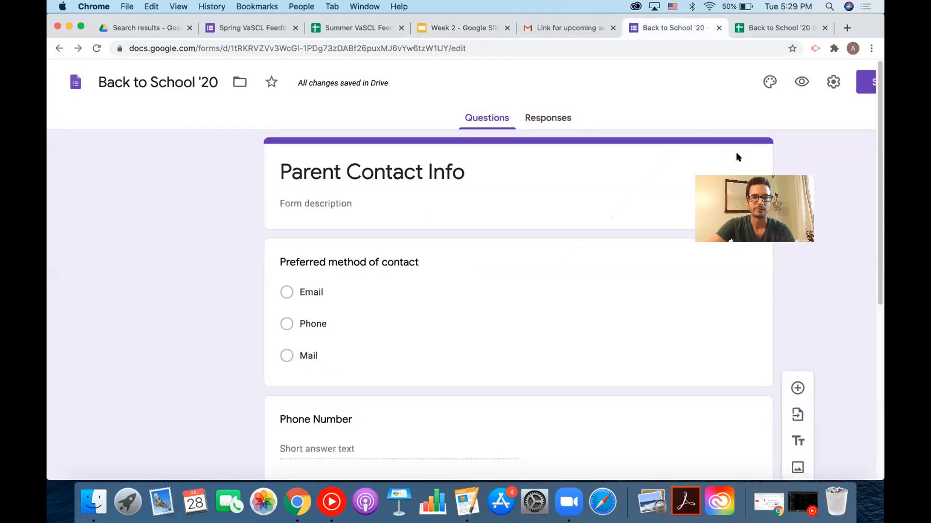
{"action": "scroll", "coordinate": [805, 107], "scroll_direction": "right", "scroll_amount": 5}
{"action": "scroll", "coordinate": [805, 107], "scroll_direction": "right", "scroll_amount": 5}
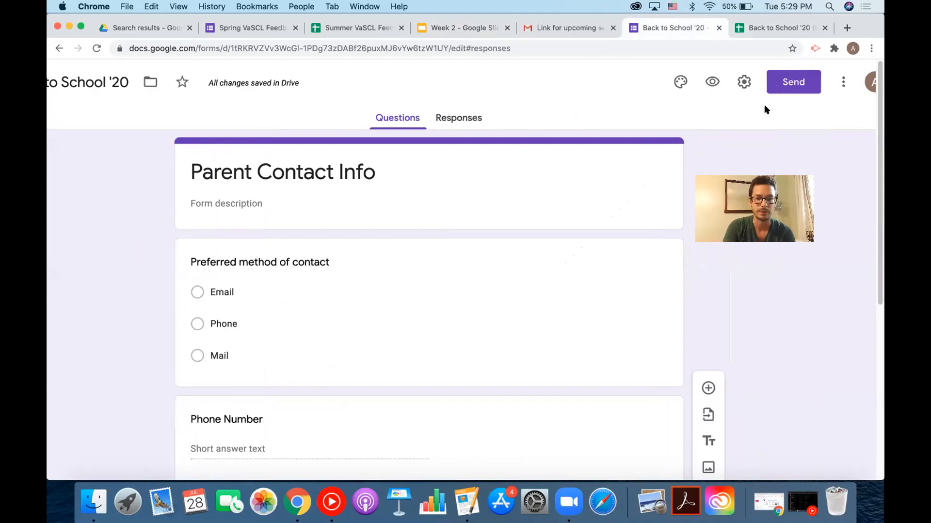
{"action": "scroll", "coordinate": [763, 107], "scroll_direction": "down", "scroll_amount": 2}
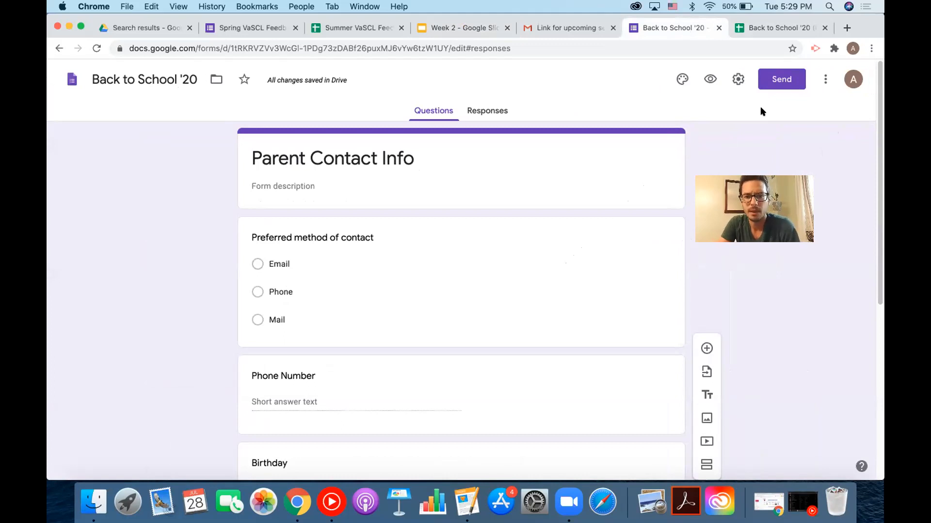
In the form's General settings, uncheck the option restricting respondents to the organization and trusted organizations.
{"action": "left_click", "coordinate": [736, 80]}
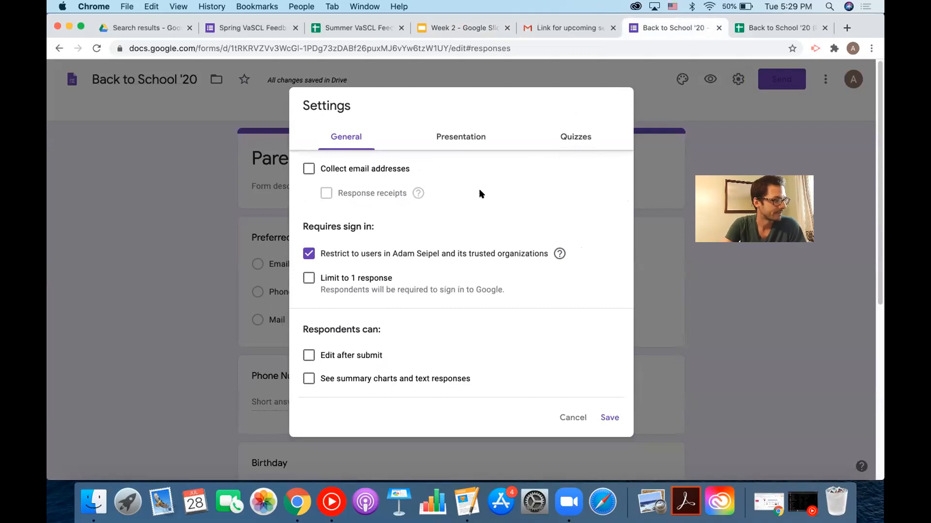
{"action": "left_click", "coordinate": [308, 255]}
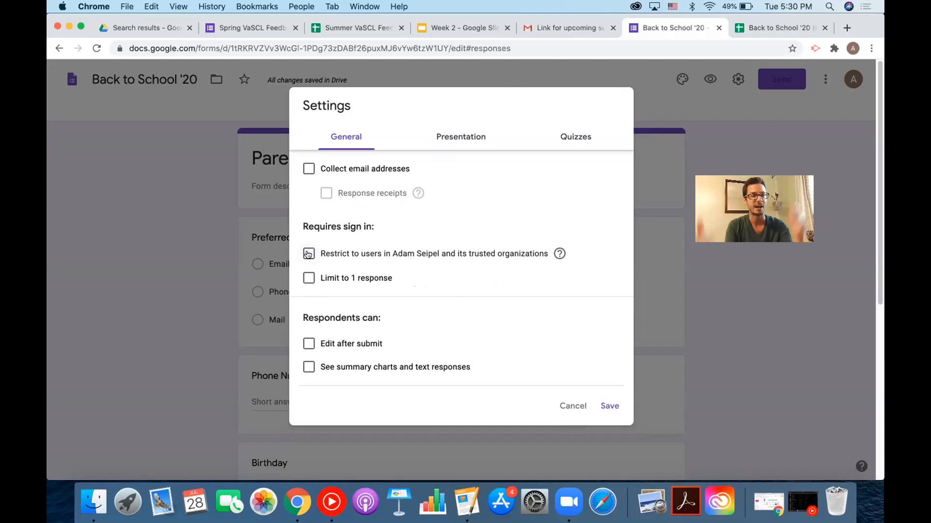
{"action": "left_click", "coordinate": [308, 254]}
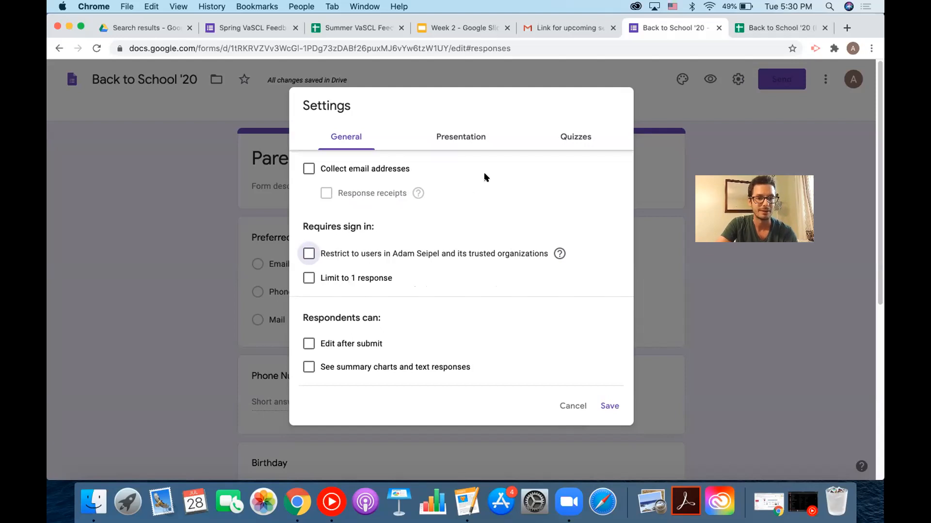
Set the Presentation confirmation message to 'Thank you for taking this survey.' and save the settings.
{"action": "left_click", "coordinate": [477, 140]}
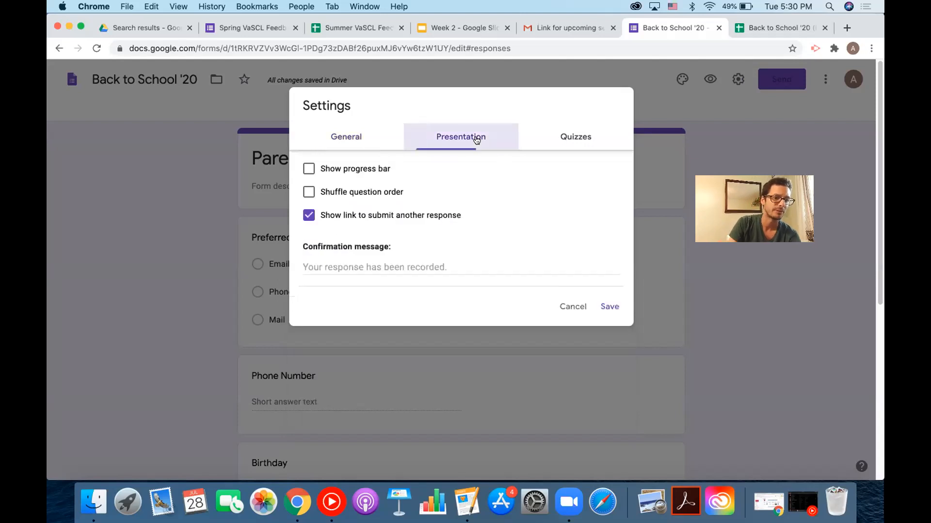
{"action": "left_click", "coordinate": [440, 262]}
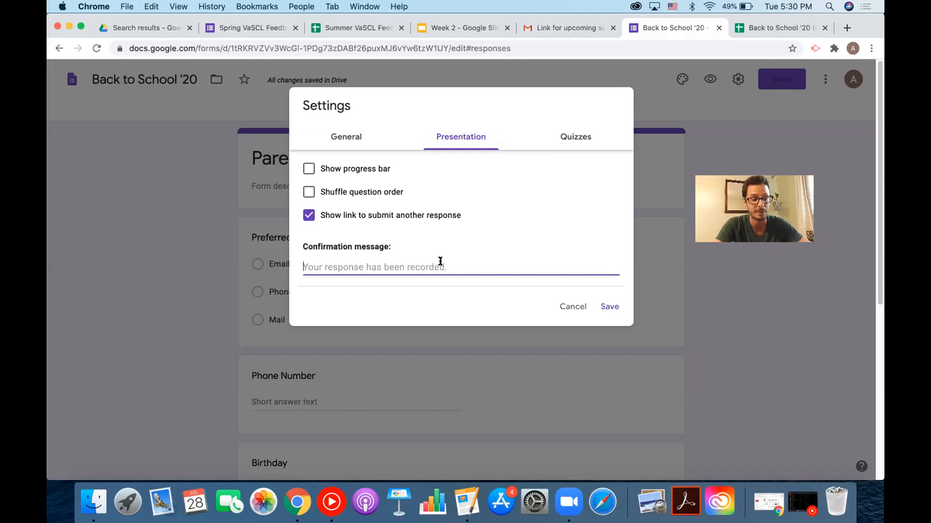
{"action": "type", "text": "Thank youfor taking this surbe"}
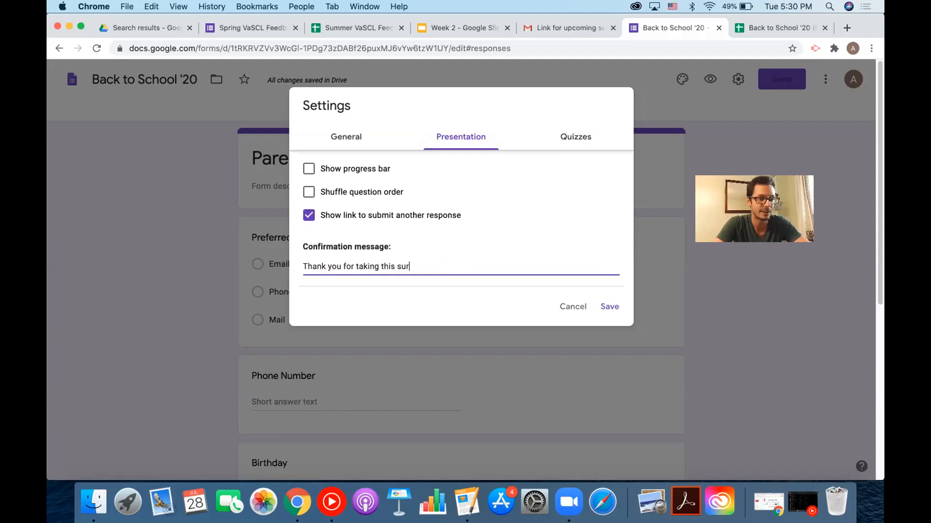
{"action": "key", "text": "BackSpace"}
{"action": "key", "text": "BackSpace"}
{"action": "type", "text": "vey."}
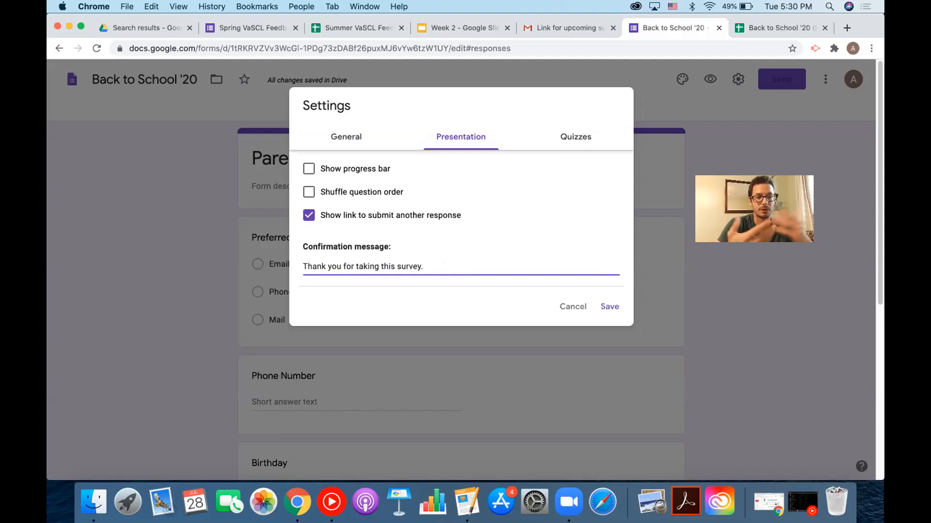
{"action": "left_click", "coordinate": [612, 307]}
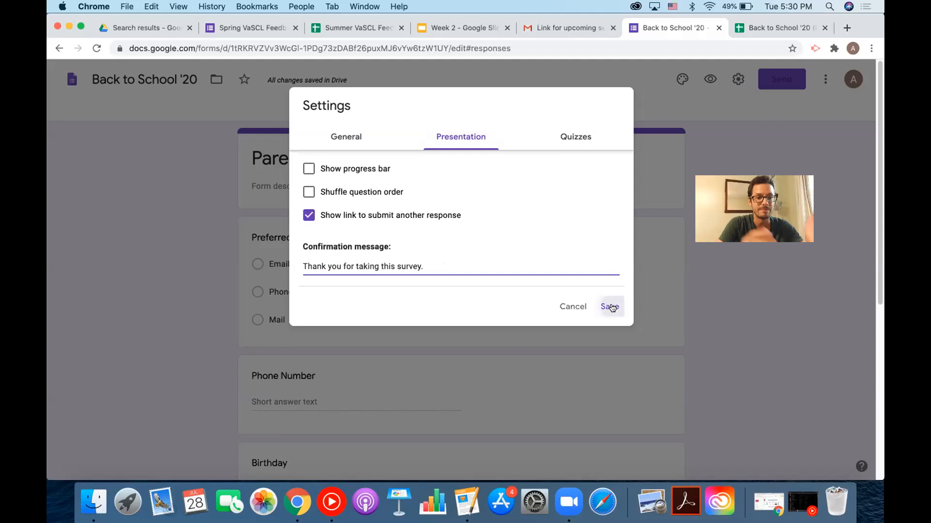
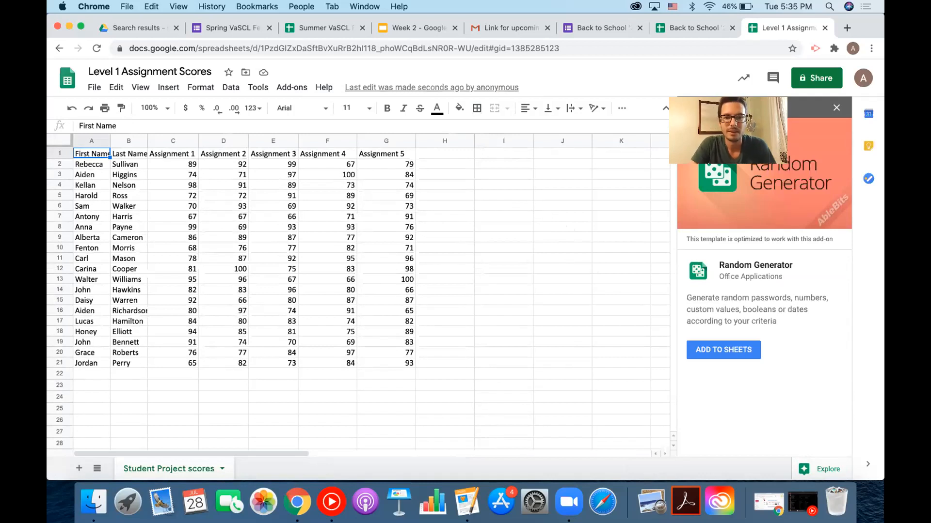
Close the Random Generator add-on panel and select the header row.
{"action": "left_click", "coordinate": [836, 108]}
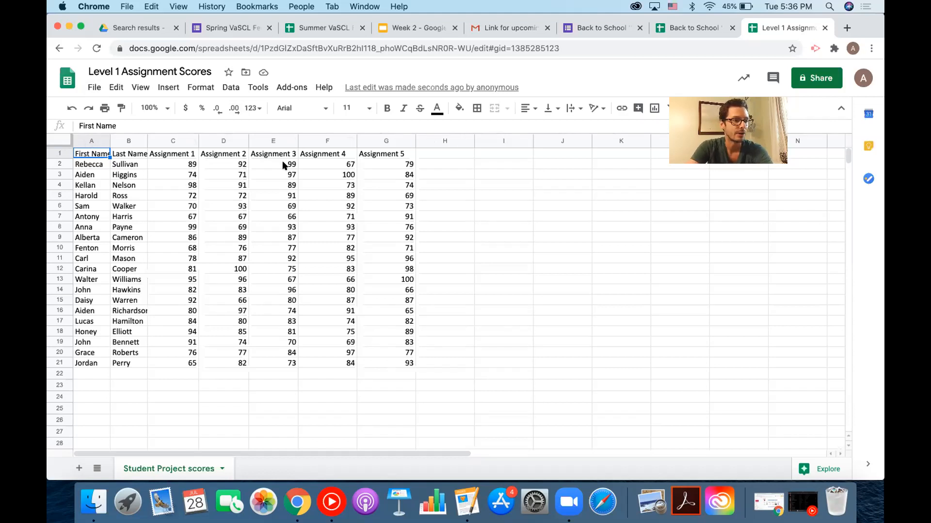
{"action": "left_click", "coordinate": [54, 150]}
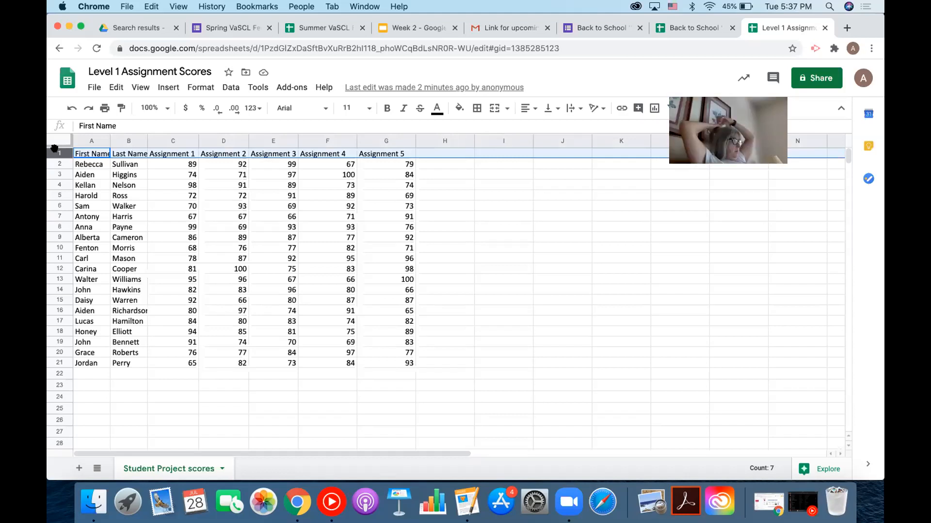
Freeze row 1 through the View menu so the column headers stay fixed.
{"action": "left_click", "coordinate": [135, 90]}
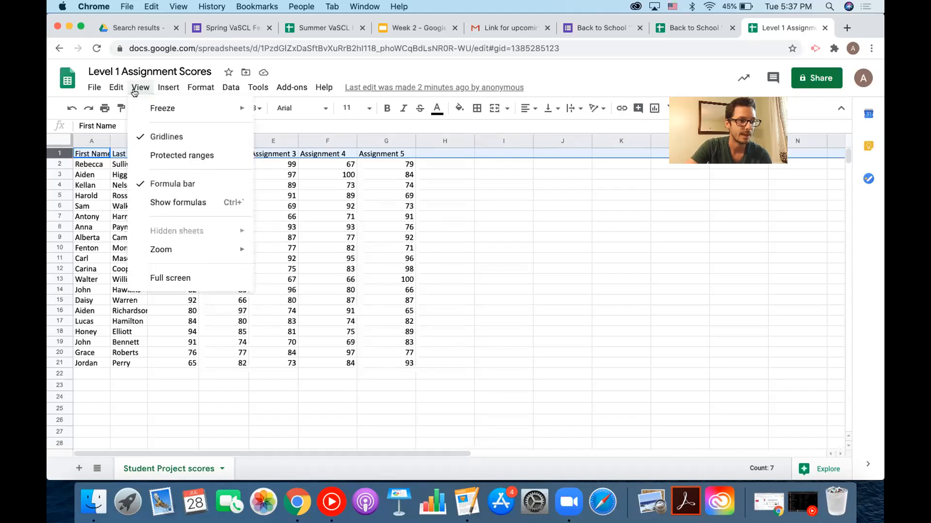
{"action": "mouse_move", "coordinate": [175, 107]}
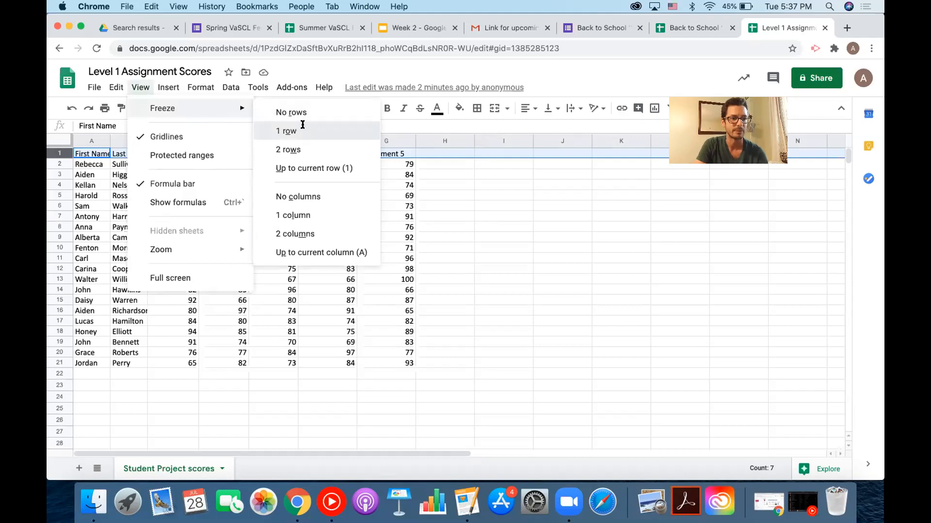
{"action": "left_click", "coordinate": [301, 129]}
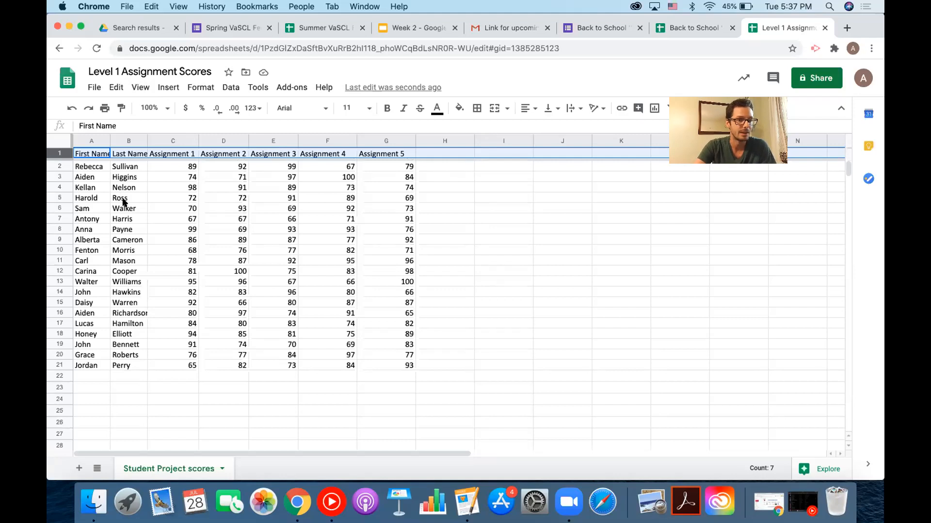
Sort the whole sheet A to Z by the First Name column.
{"action": "left_click", "coordinate": [90, 141]}
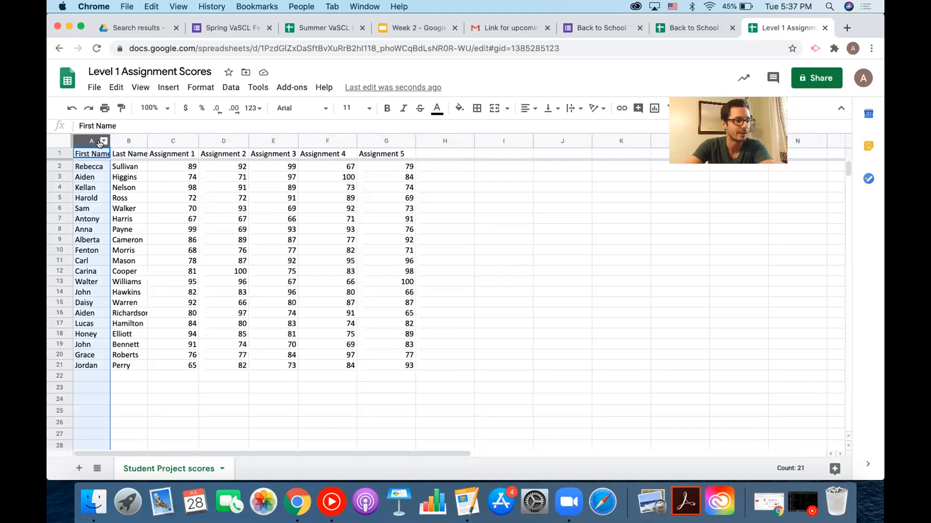
{"action": "left_click", "coordinate": [103, 141]}
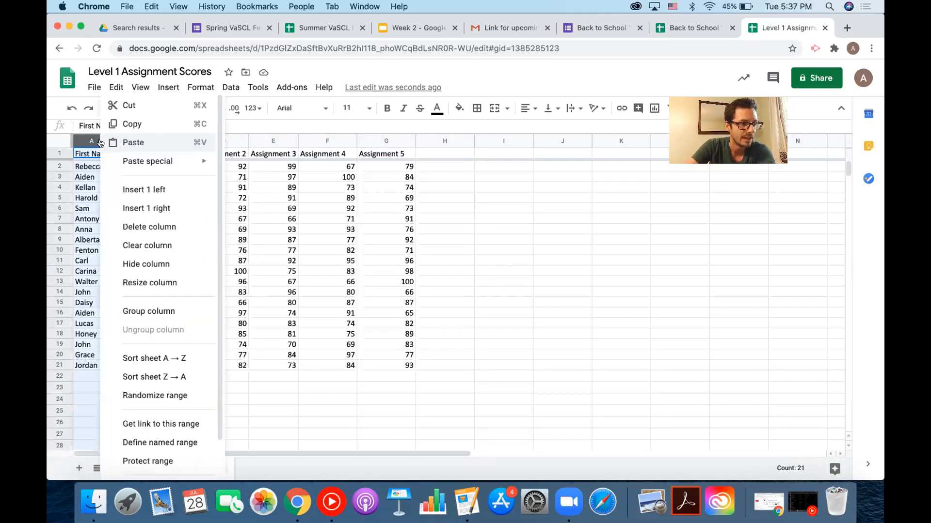
{"action": "left_click", "coordinate": [173, 359]}
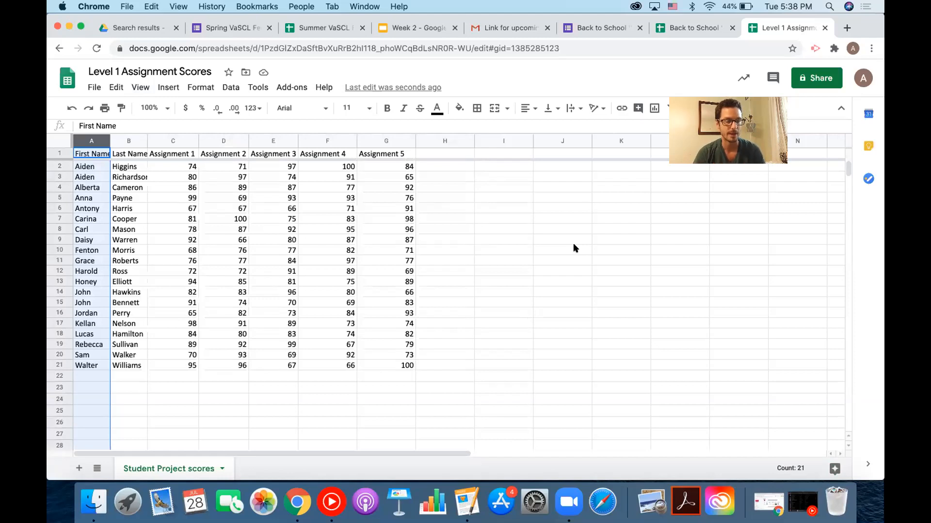
Add an 'Average' header in H1 and =AVERAGE(C2:G2) in H2, giving 85.2.
{"action": "left_click", "coordinate": [435, 153]}
{"action": "type", "text": "Average"}
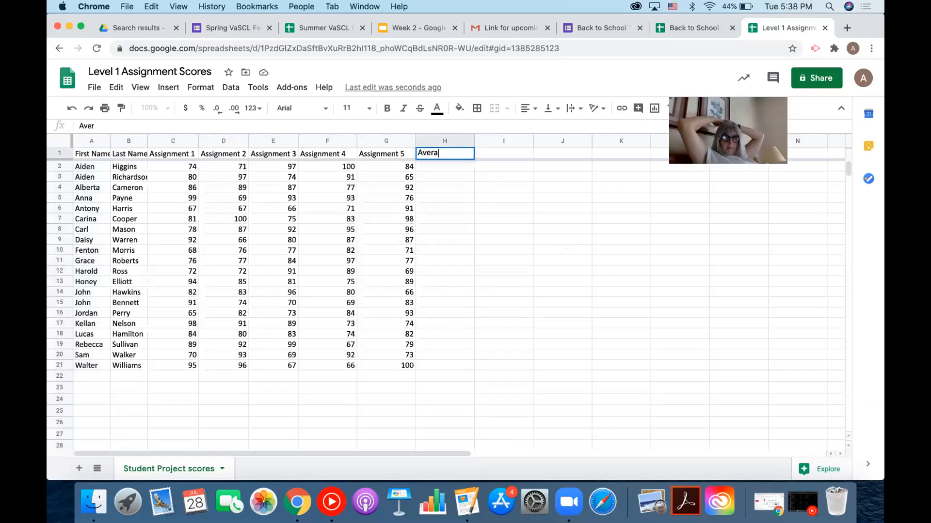
{"action": "left_click", "coordinate": [482, 219]}
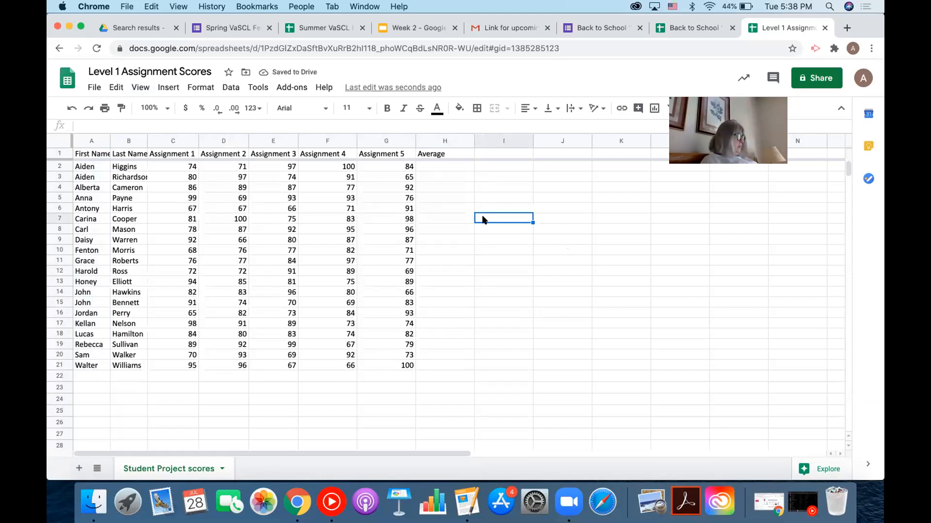
{"action": "left_click", "coordinate": [455, 168]}
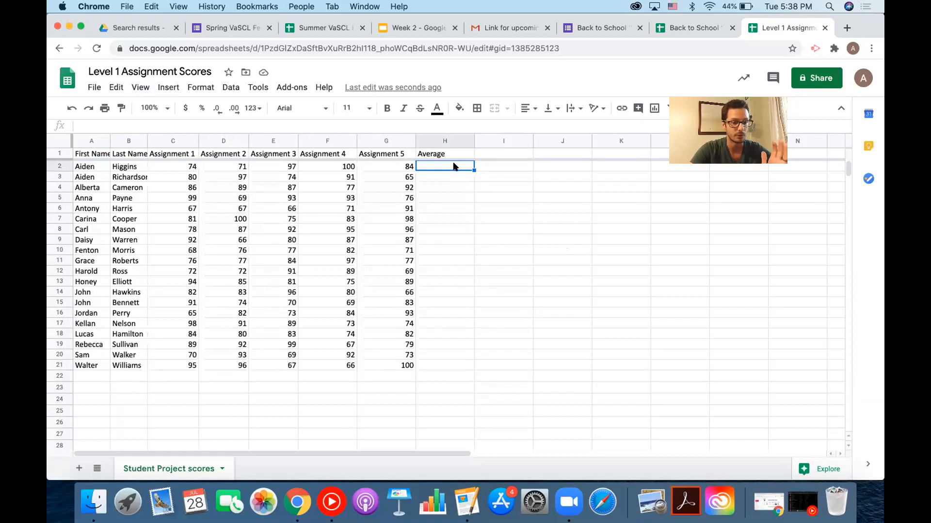
{"action": "type", "text": "="}
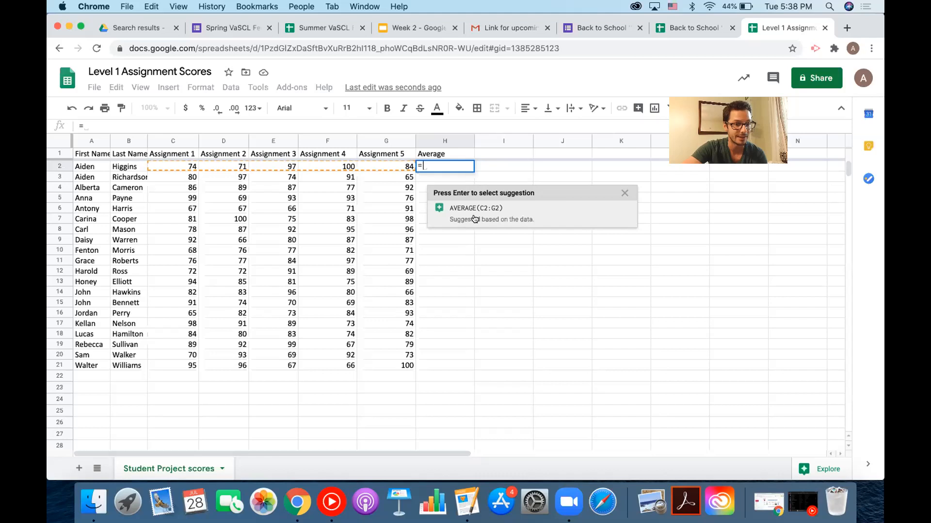
{"action": "left_click", "coordinate": [473, 216]}
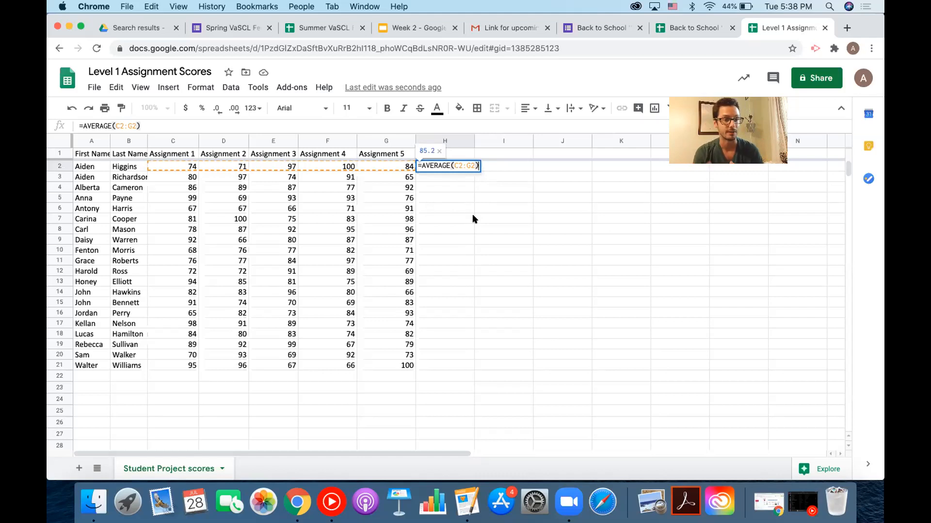
{"action": "key", "text": "Return"}
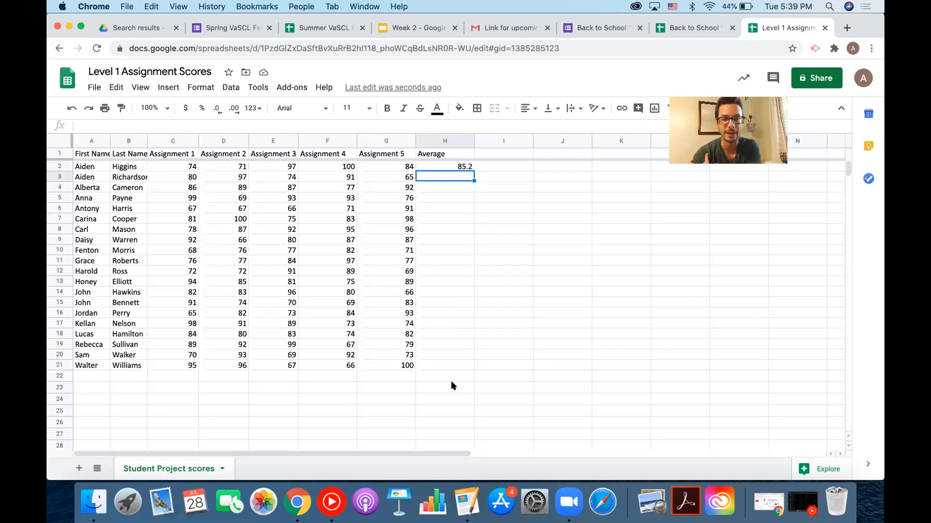
Copy the H2 average formula down through H21, then collapse the side panel.
{"action": "left_click", "coordinate": [455, 167]}
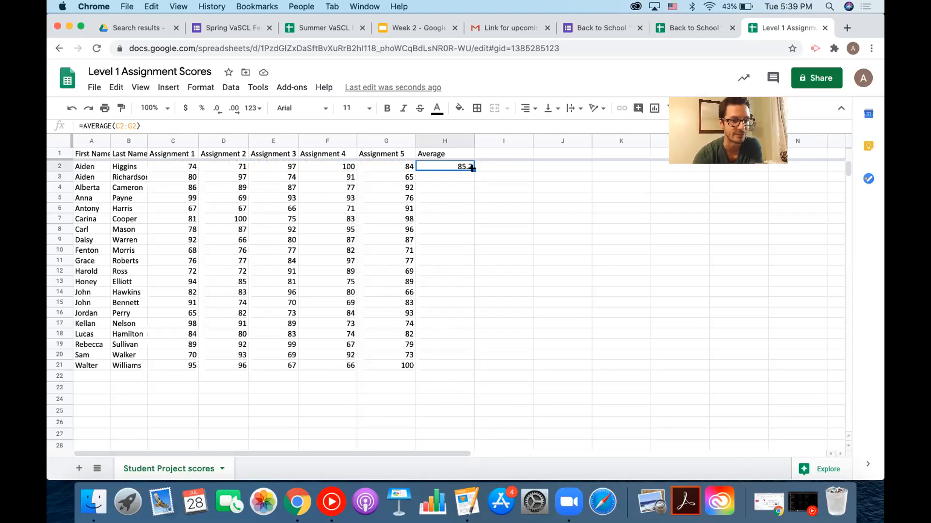
{"action": "left_click_drag", "start_coordinate": [473, 168], "coordinate": [461, 361]}
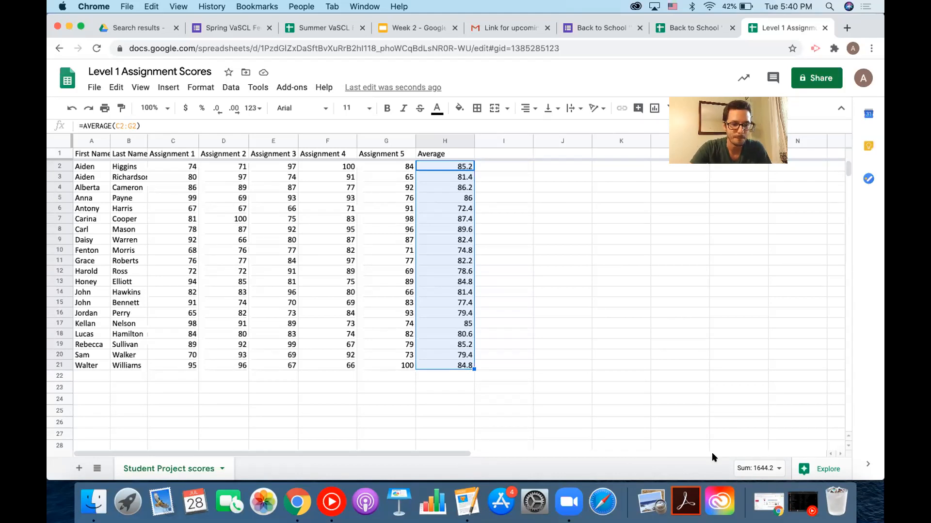
{"action": "left_click", "coordinate": [282, 379]}
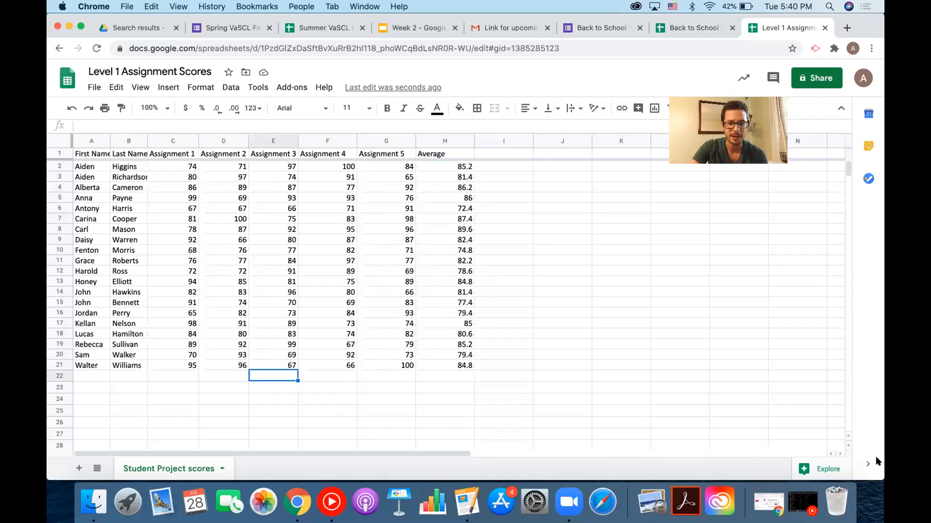
{"action": "left_click", "coordinate": [867, 466]}
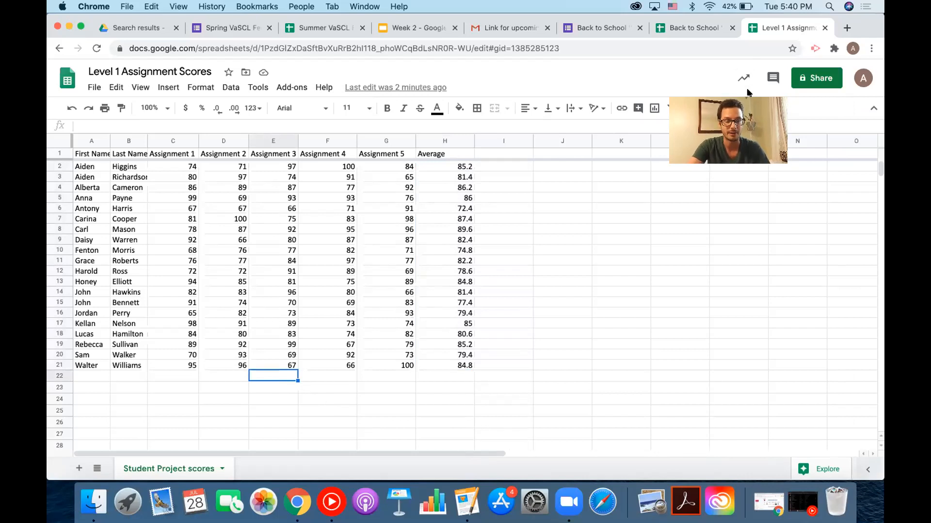
Use the data insights panel to place the Assignment 3 average, 82.15, in E22.
{"action": "left_click", "coordinate": [819, 468]}
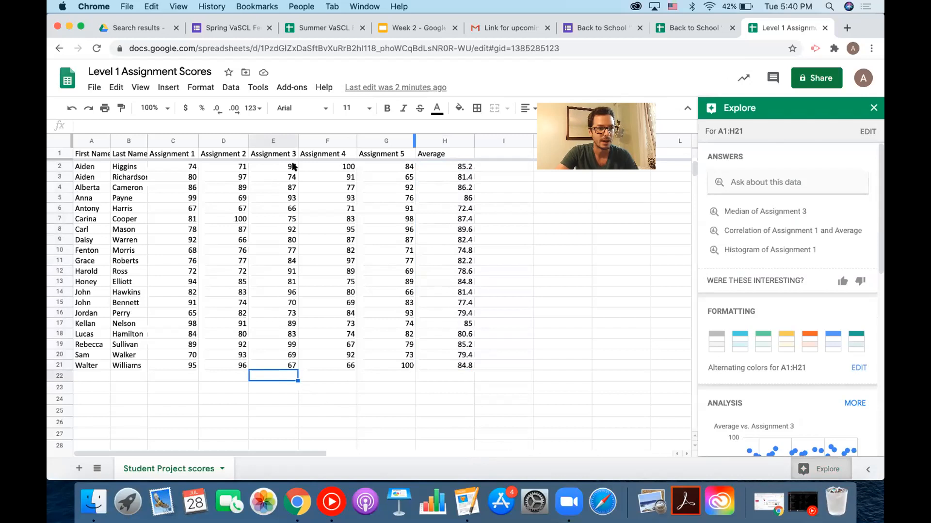
{"action": "left_click_drag", "start_coordinate": [289, 166], "coordinate": [275, 364]}
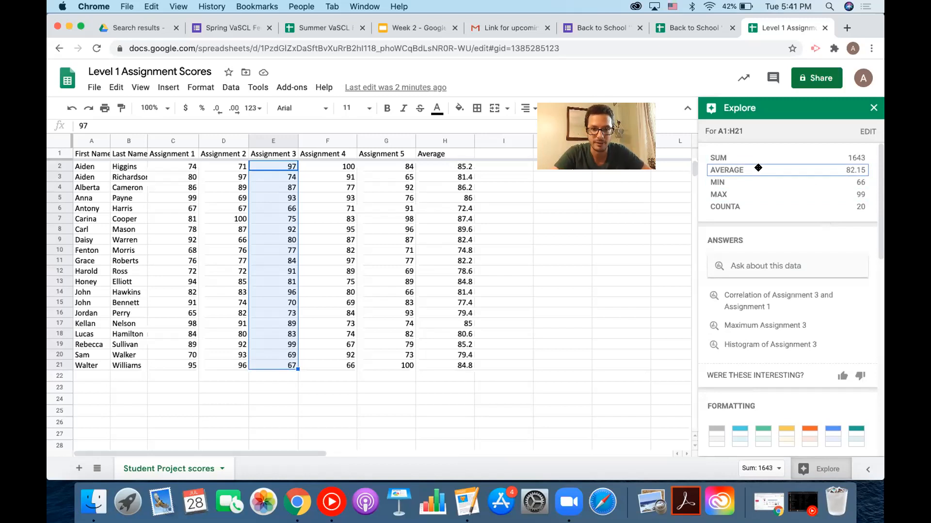
{"action": "left_click_drag", "start_coordinate": [758, 168], "coordinate": [285, 374]}
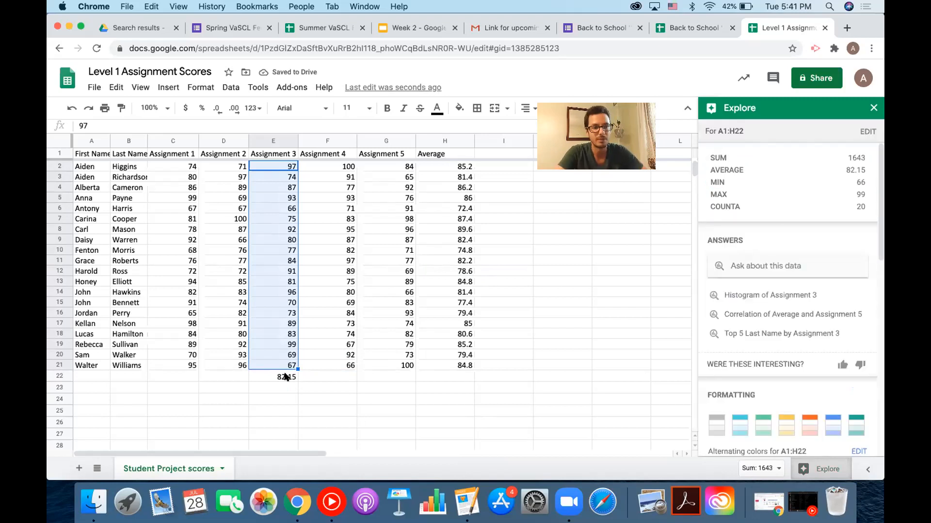
{"action": "left_click", "coordinate": [873, 108]}
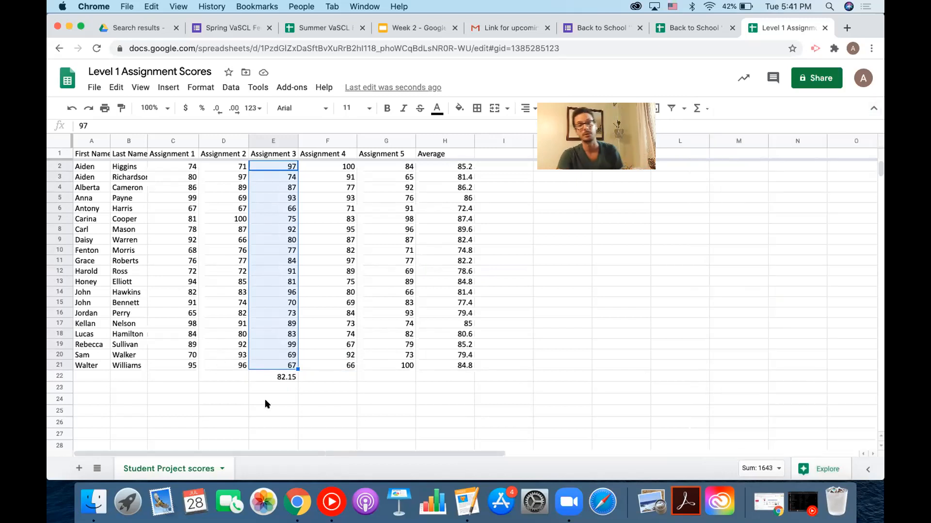
{"action": "left_click", "coordinate": [278, 377]}
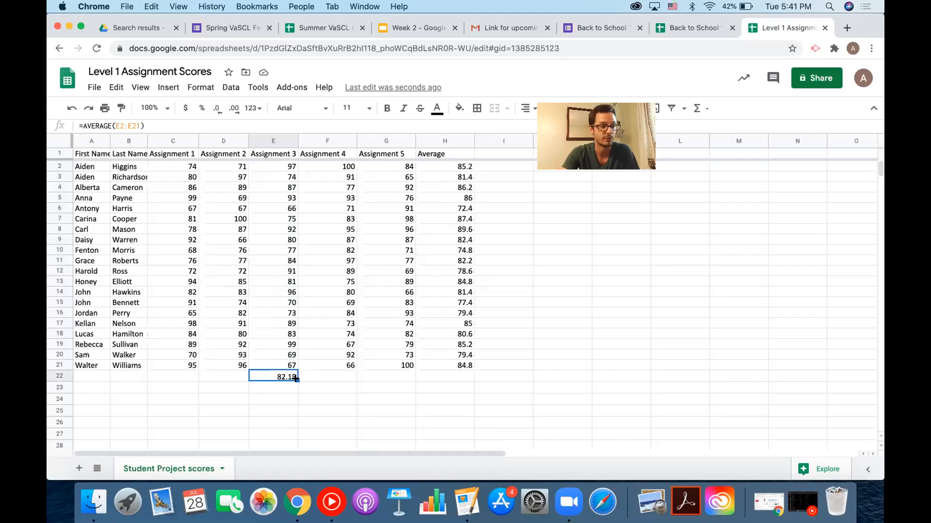
{"action": "left_click", "coordinate": [418, 153]}
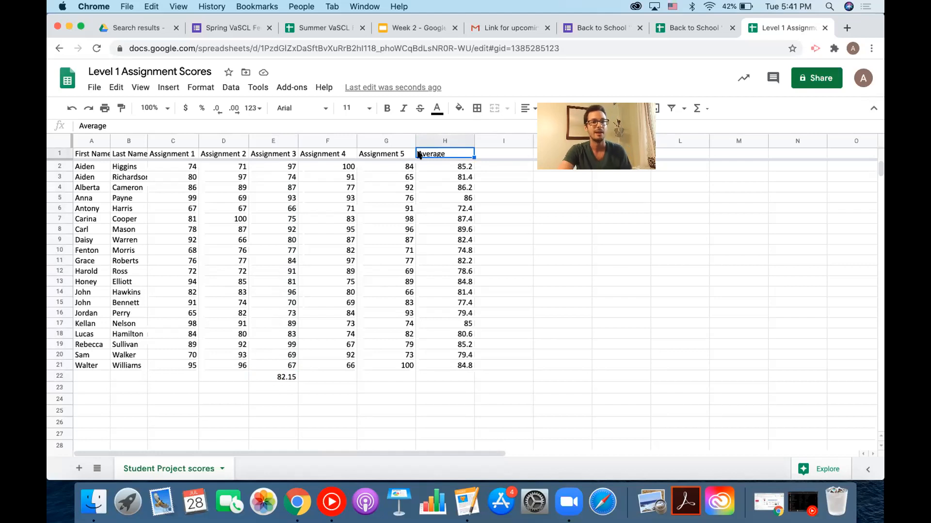
Rename H1 to 'Overall Average' and fill row 22 with AVERAGE formulas from C22 to H22.
{"action": "left_click", "coordinate": [78, 126]}
{"action": "type", "text": "Overall"}
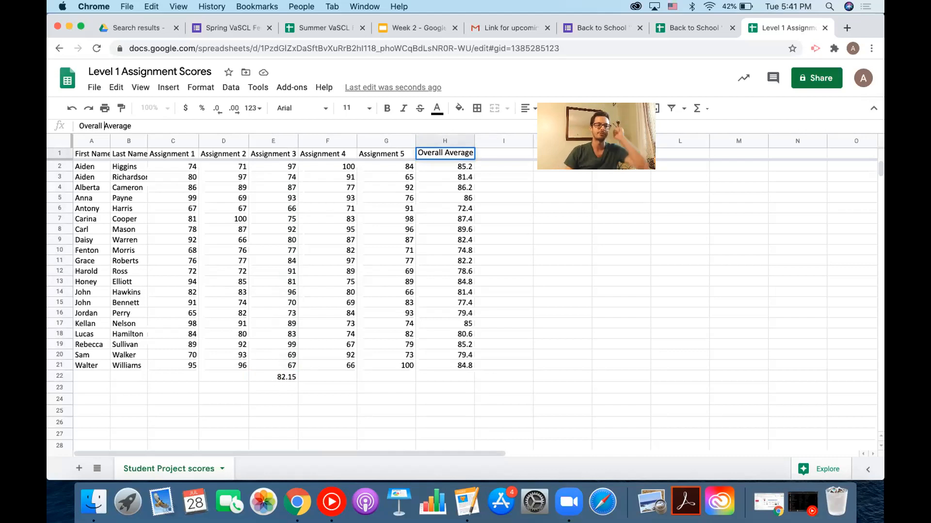
{"action": "left_click", "coordinate": [184, 378]}
{"action": "type", "text": "="}
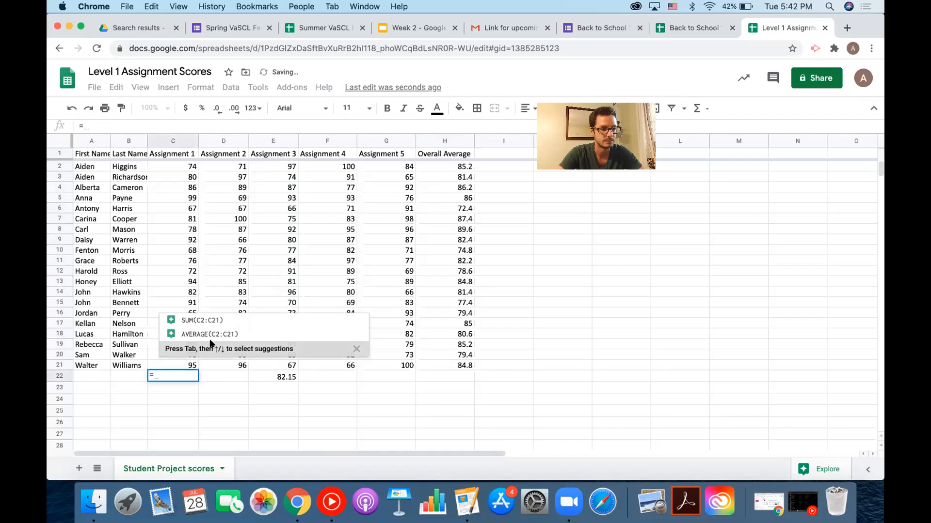
{"action": "left_click", "coordinate": [227, 334]}
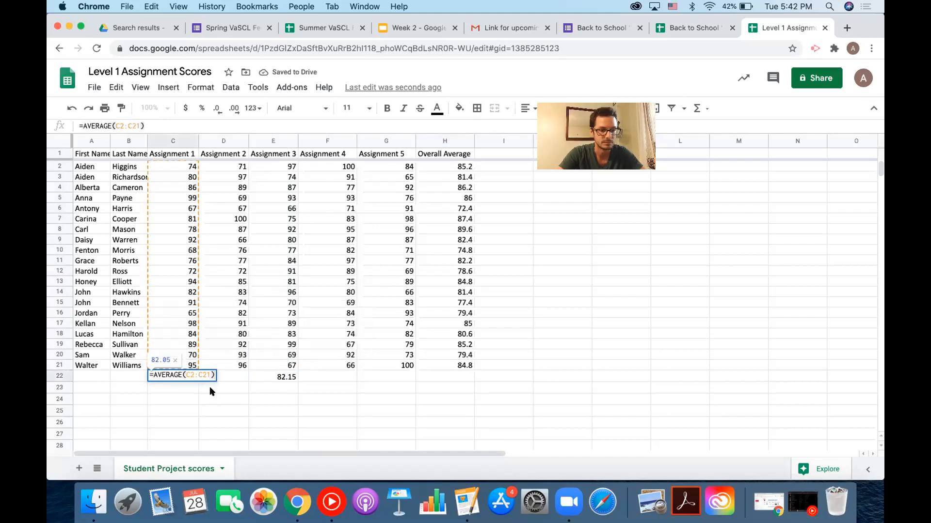
{"action": "key", "text": "Return"}
{"action": "left_click", "coordinate": [192, 377]}
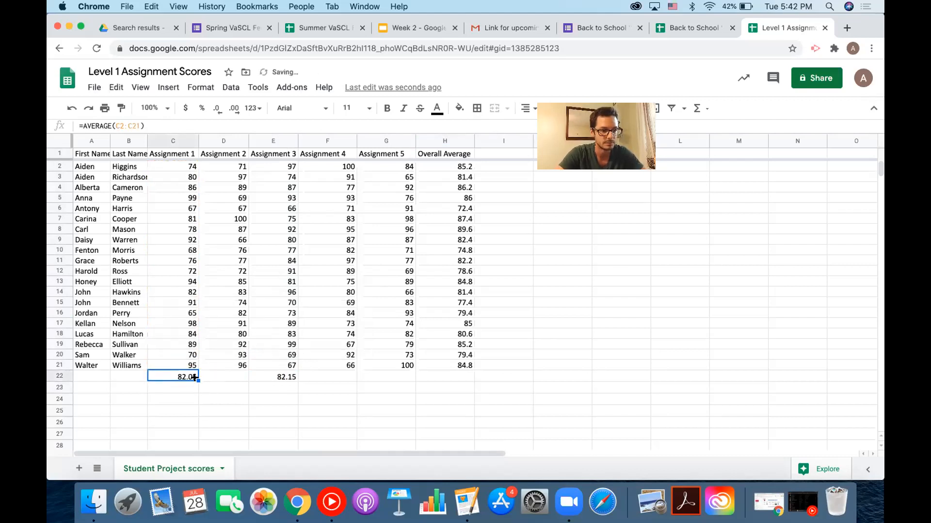
{"action": "left_click_drag", "start_coordinate": [195, 379], "coordinate": [441, 386]}
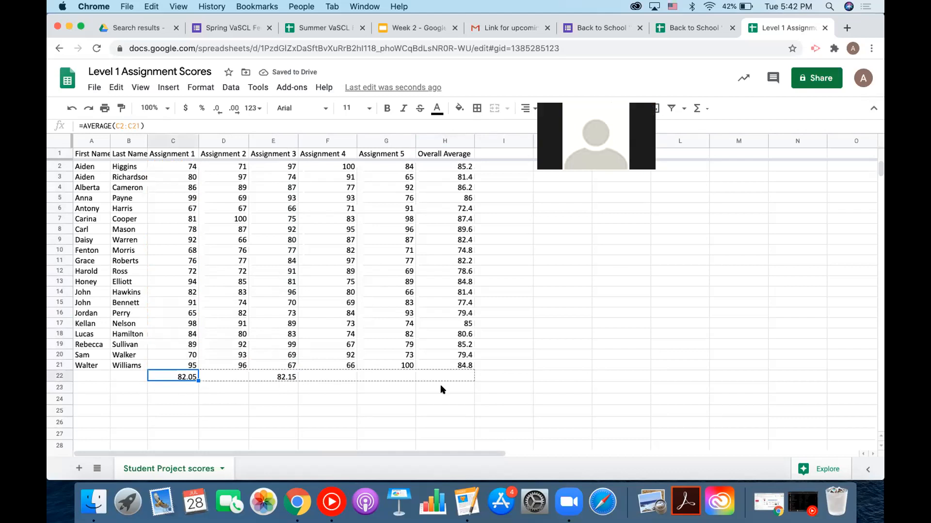
{"action": "left_click", "coordinate": [505, 383]}
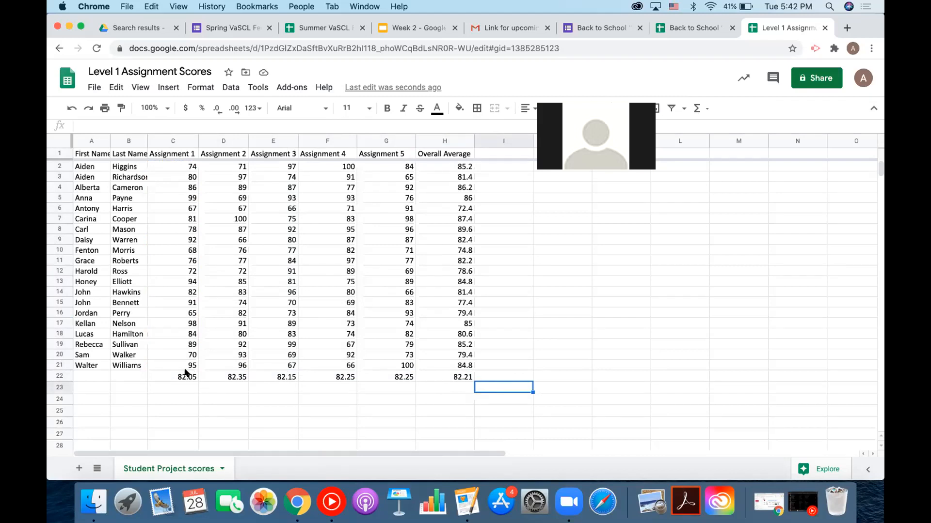
Delete the value in H2 and begin a new formula with =.
{"action": "left_click", "coordinate": [460, 166]}
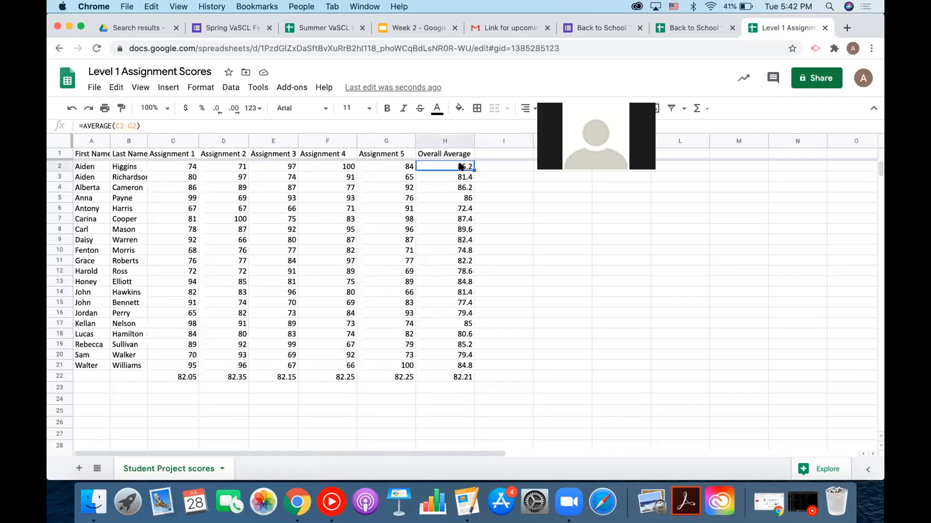
{"action": "key", "text": "Delete"}
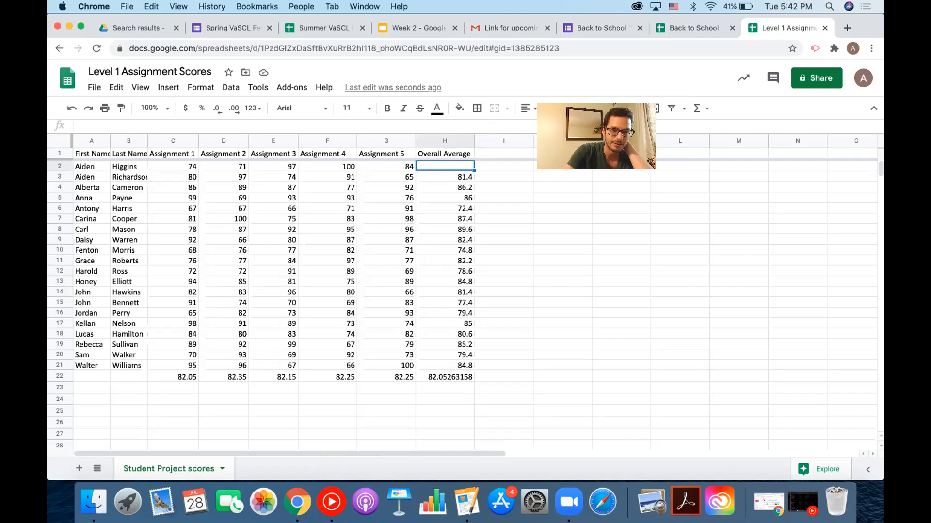
{"action": "type", "text": "="}
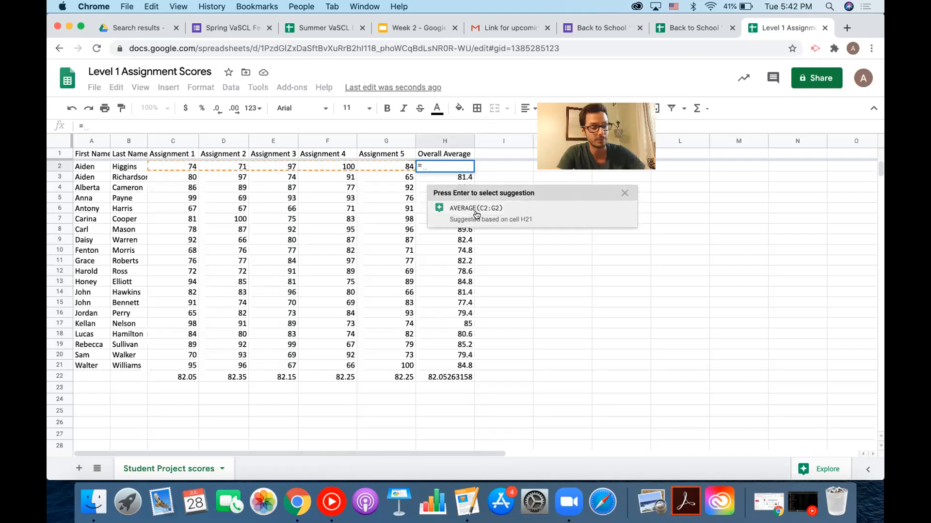
Enter =AVERAGE(C2:G2) in H2 so it shows 85.2 again.
{"action": "type", "text": "aver"}
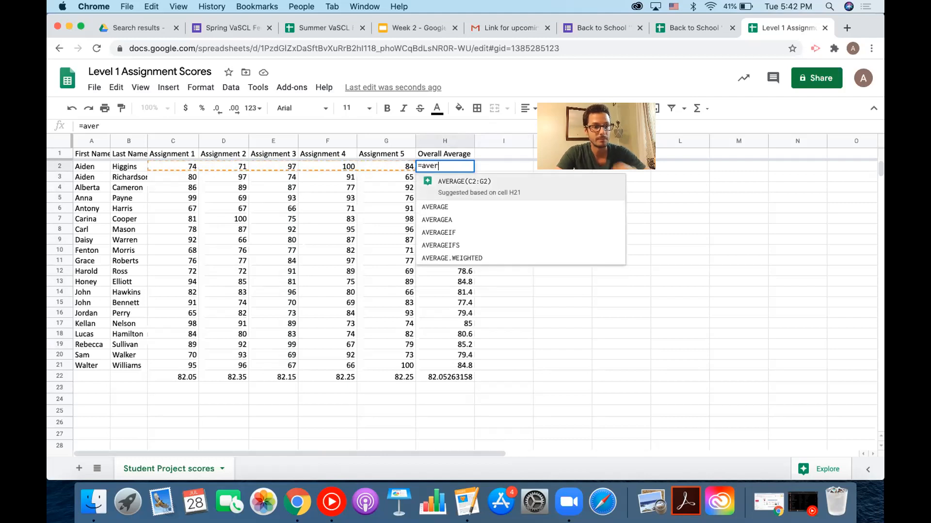
{"action": "left_click", "coordinate": [502, 187]}
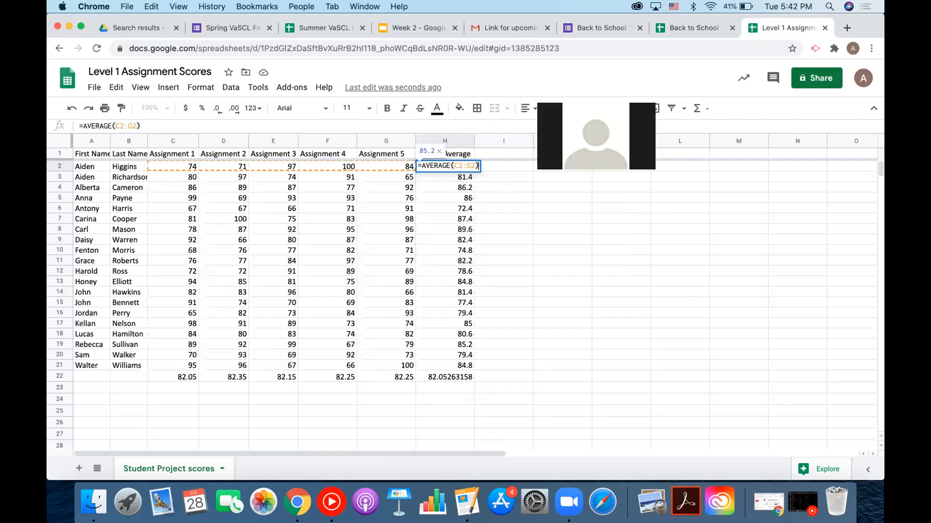
{"action": "key", "text": "Return"}
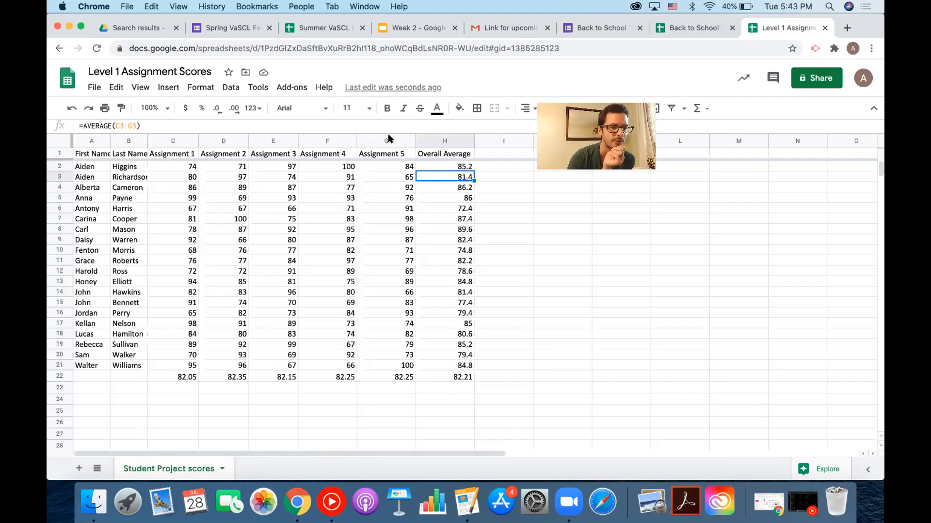
Select the range A1:C21 covering the student names and Assignment 1 scores.
{"action": "left_click", "coordinate": [90, 142]}
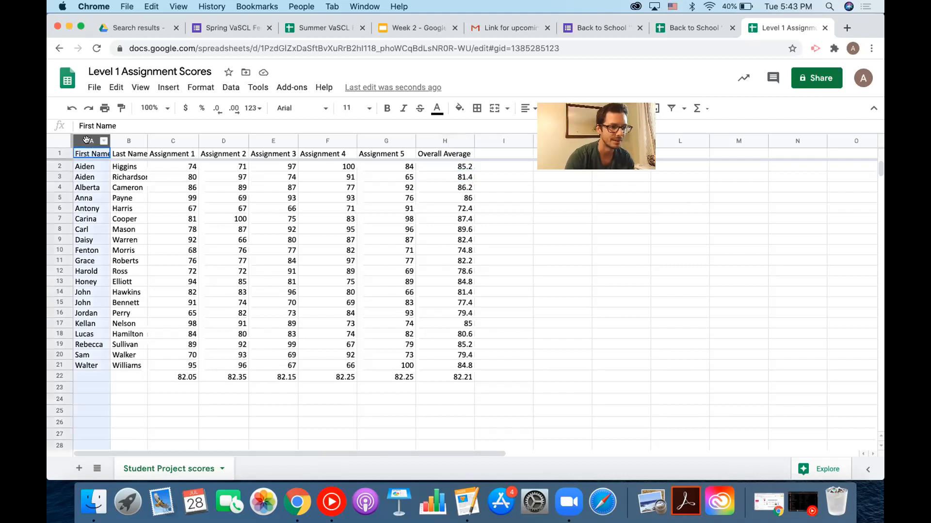
{"action": "left_click", "coordinate": [90, 155]}
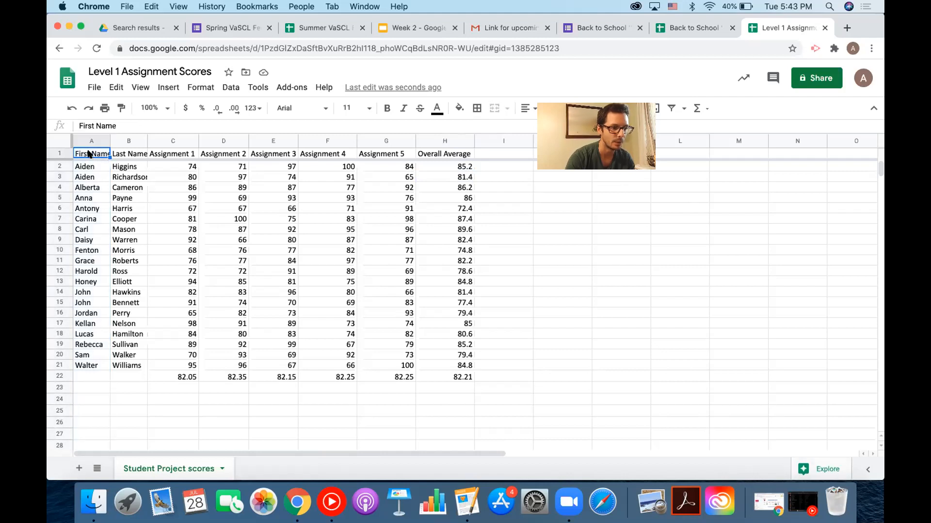
{"action": "left_click_drag", "start_coordinate": [89, 154], "coordinate": [174, 366]}
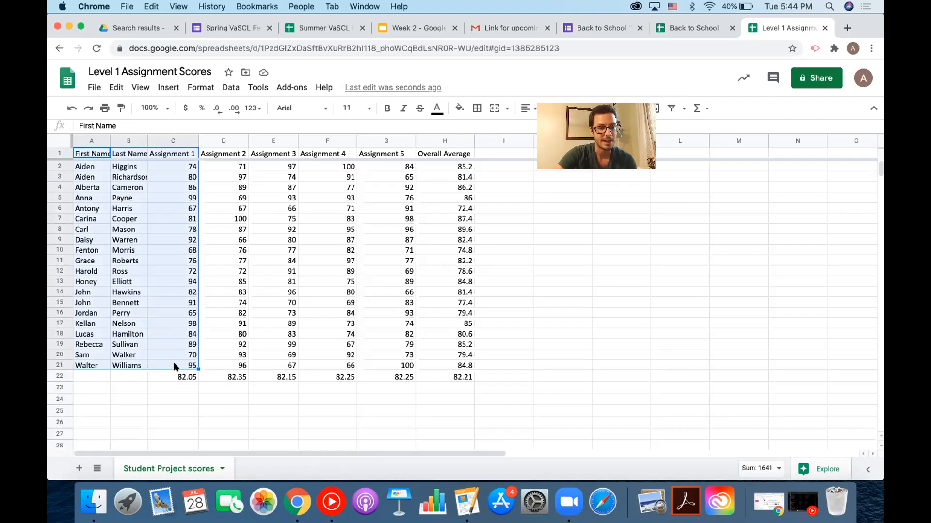
Open Explore on the Assignment 1 scores and scroll to the Assignment 1 vs. First Name bar chart.
{"action": "left_click", "coordinate": [816, 467]}
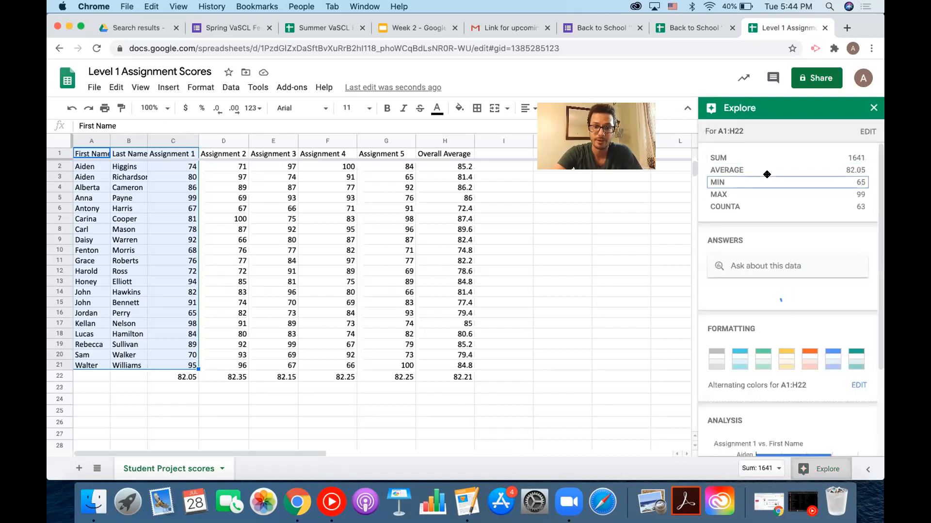
{"action": "scroll", "coordinate": [781, 301], "scroll_direction": "down", "scroll_amount": 1}
{"action": "scroll", "coordinate": [783, 302], "scroll_direction": "down", "scroll_amount": 3}
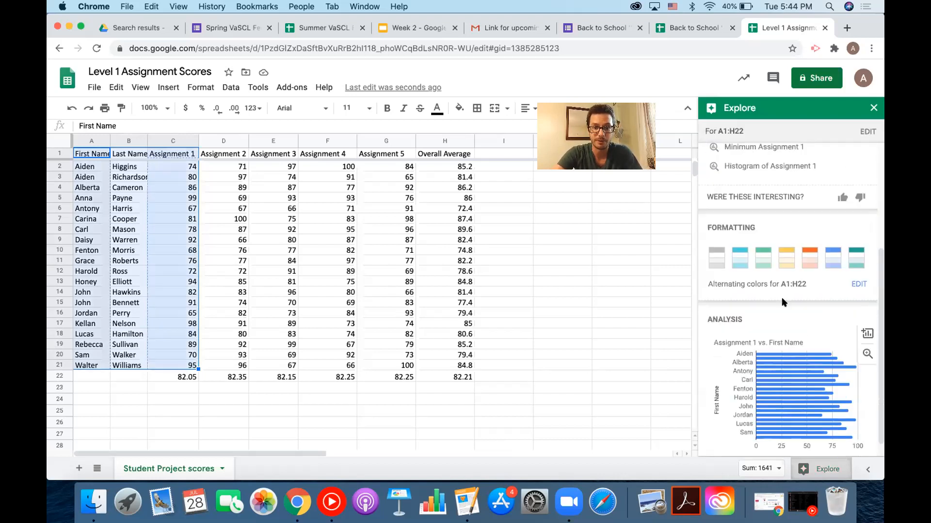
{"action": "scroll", "coordinate": [783, 289], "scroll_direction": "down", "scroll_amount": 1}
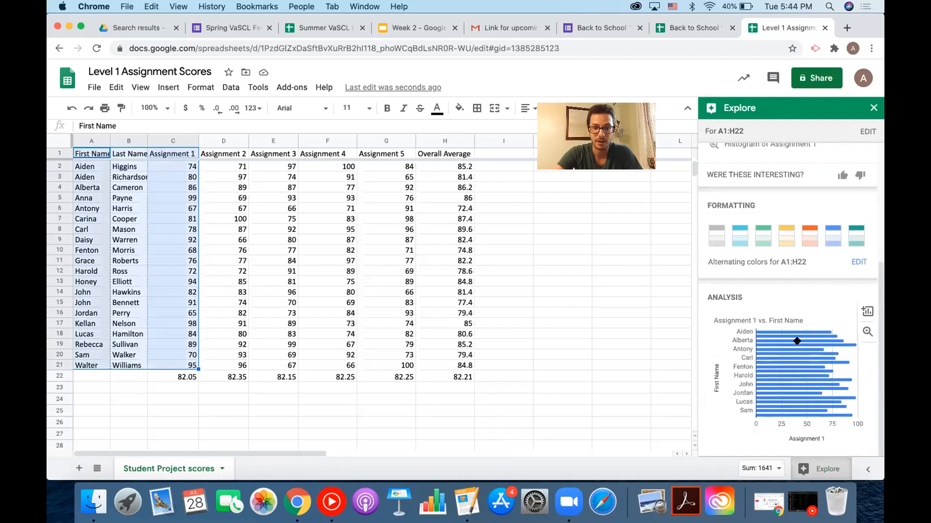
{"action": "mouse_move", "coordinate": [780, 349]}
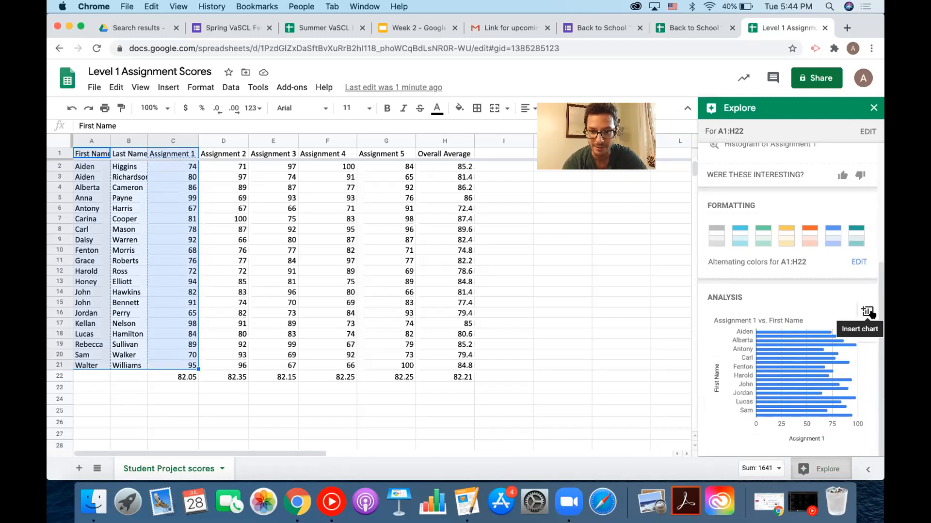
{"action": "mouse_move", "coordinate": [819, 330]}
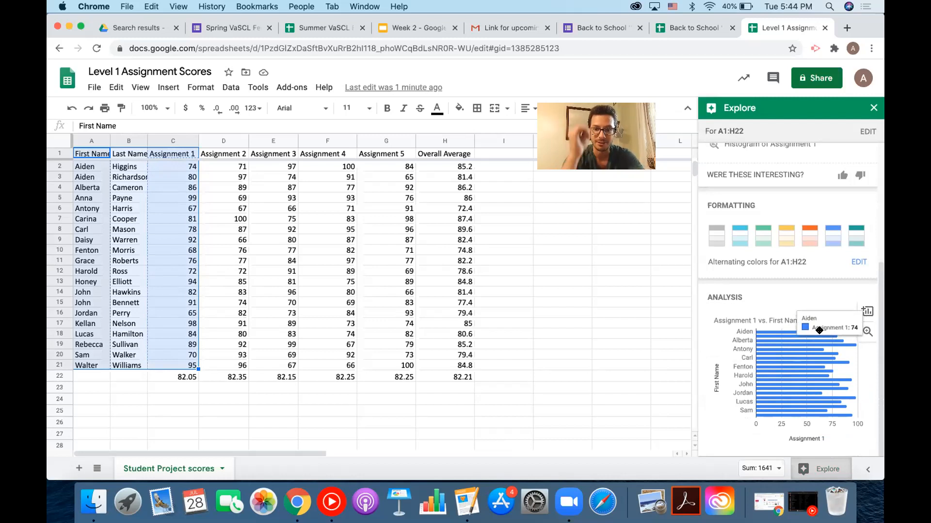
Insert the Assignment 1 vs. First Name bar chart into the sheet, then switch to the Week 2 slides.
{"action": "left_click", "coordinate": [866, 313]}
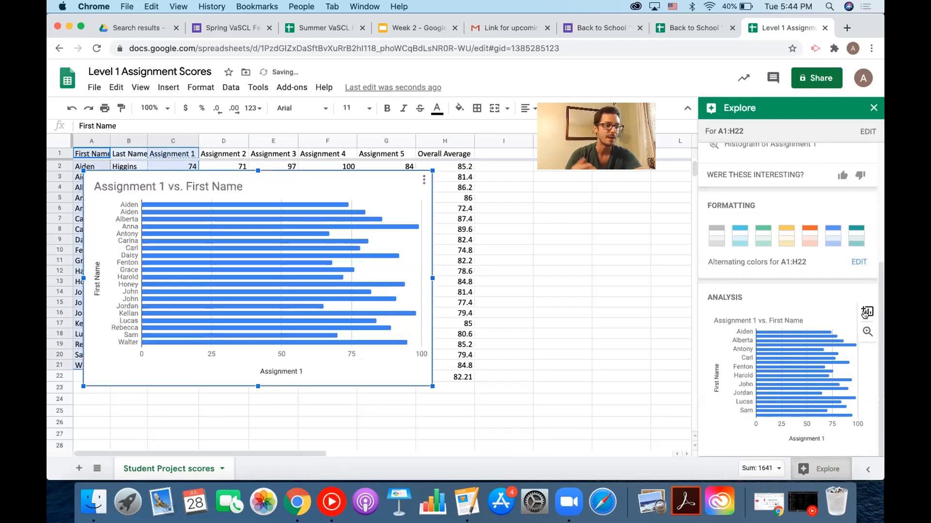
{"action": "mouse_move", "coordinate": [302, 232]}
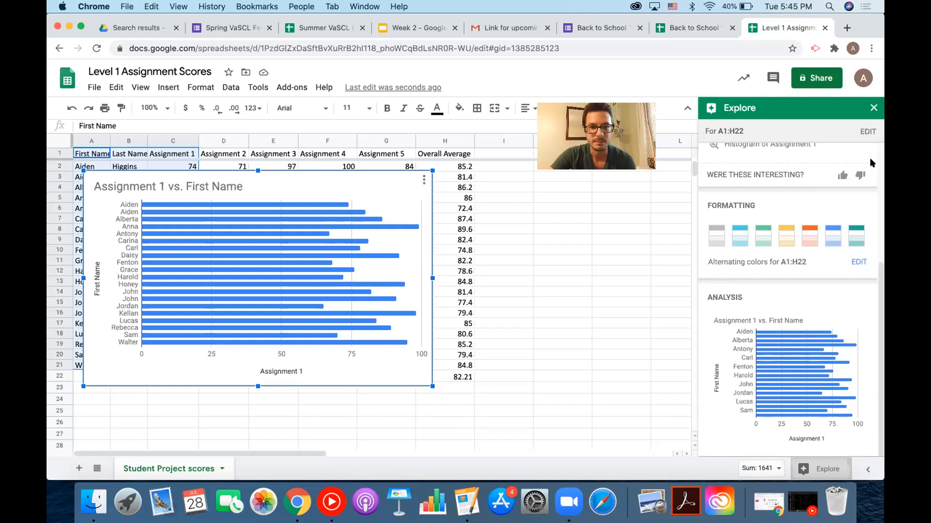
{"action": "left_click", "coordinate": [417, 28]}
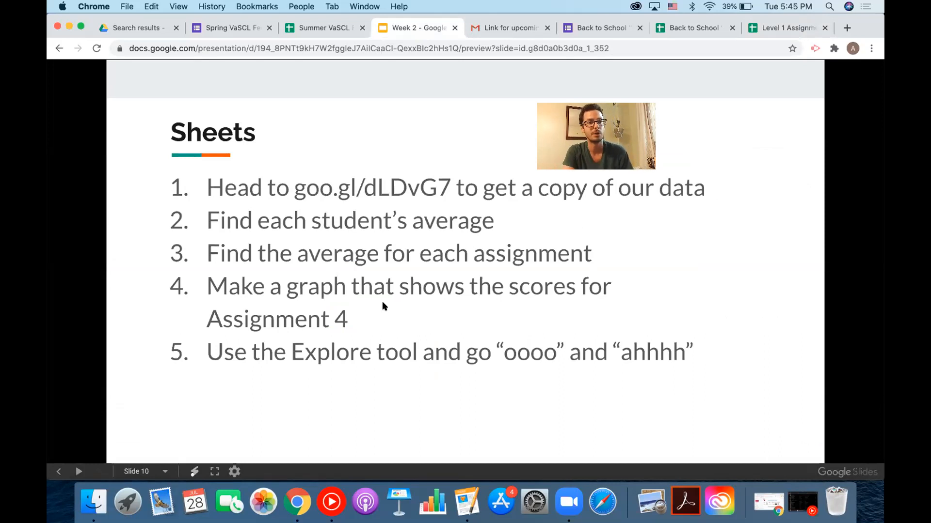
Switch back to the Level 1 Assignment Scores spreadsheet.
{"action": "left_click", "coordinate": [779, 25]}
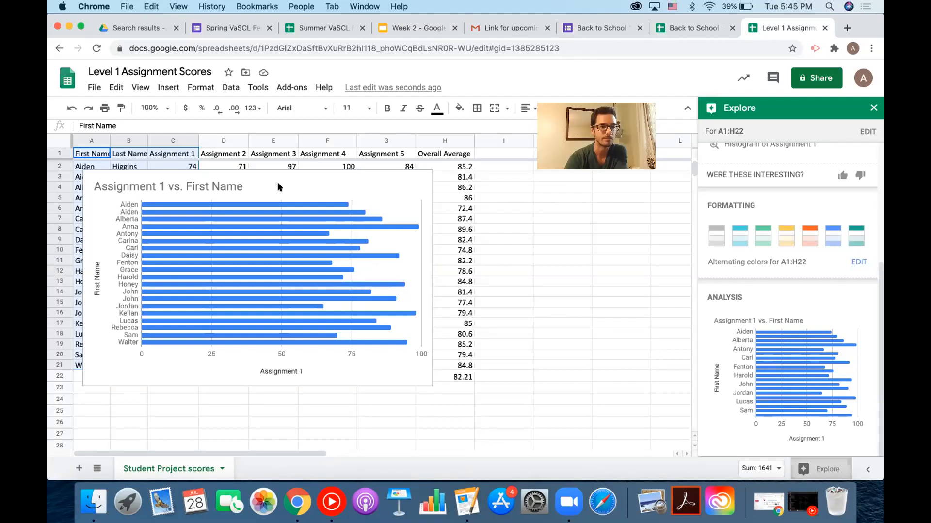
Delete the inserted Assignment 1 chart and close the Dictionary window.
{"action": "left_click", "coordinate": [413, 259]}
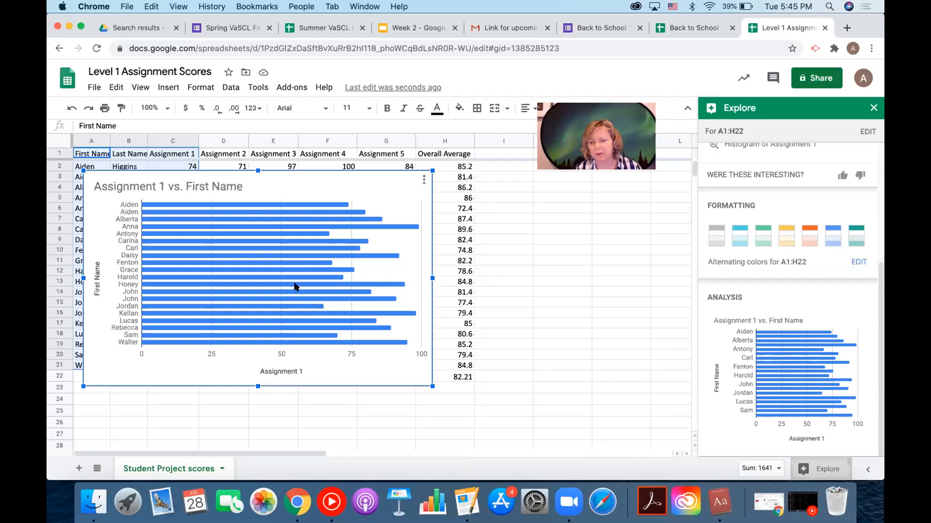
{"action": "key", "text": "Delete"}
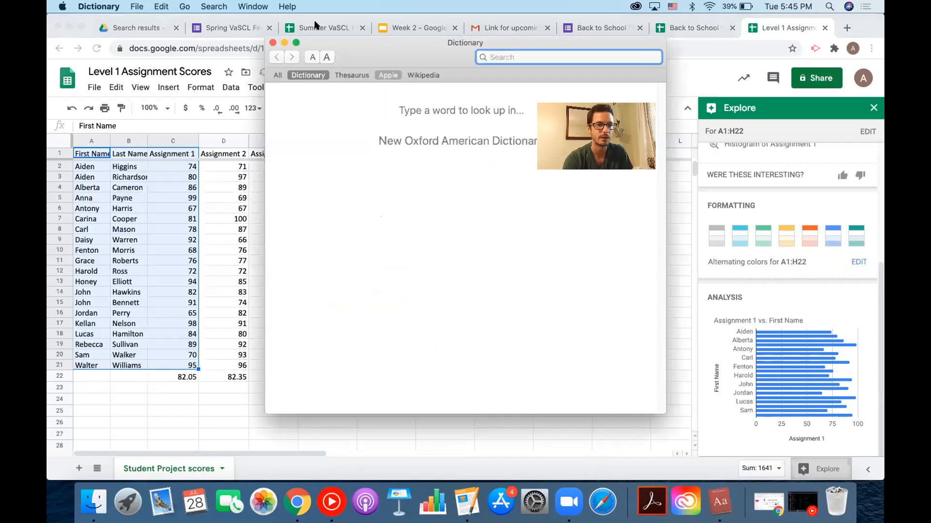
{"action": "left_click", "coordinate": [272, 42]}
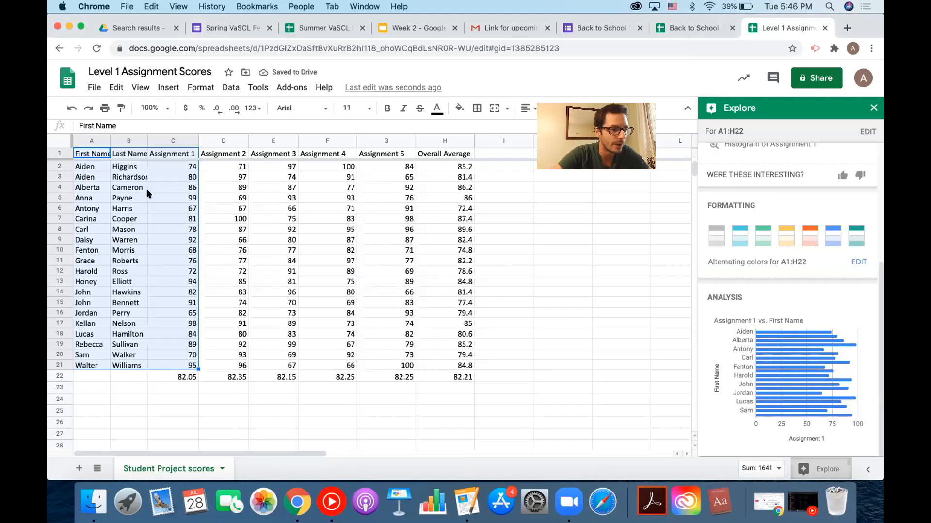
Select the student names and the Overall Average column so Explore shows average 82.21, min 72.4, max 89.6.
{"action": "left_click", "coordinate": [93, 155]}
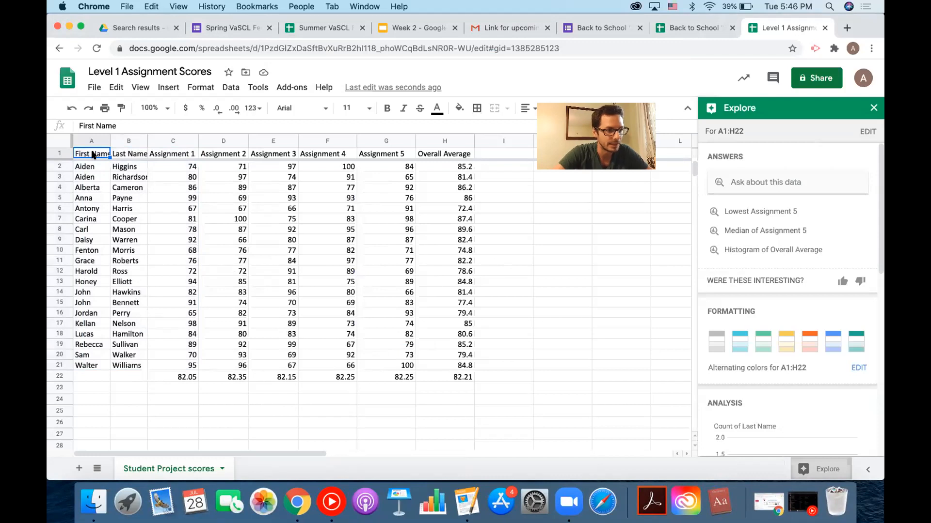
{"action": "left_click_drag", "start_coordinate": [93, 155], "coordinate": [123, 362]}
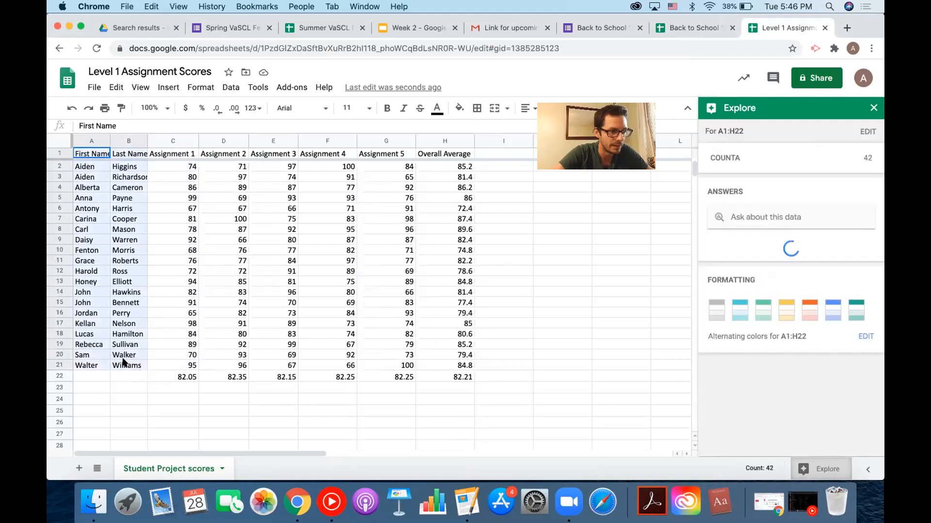
{"action": "left_click_drag", "start_coordinate": [438, 165], "coordinate": [439, 219]}
{"action": "right_click", "coordinate": [439, 165]}
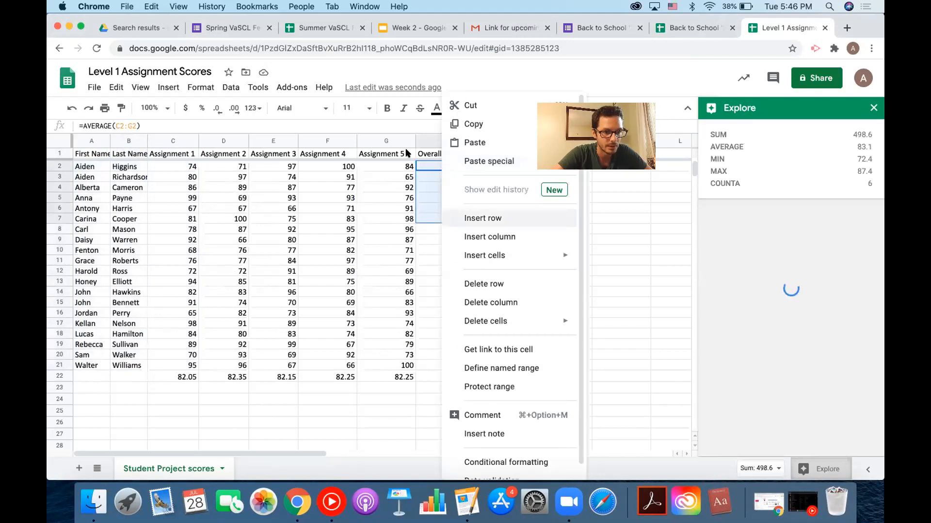
{"action": "left_click", "coordinate": [423, 165]}
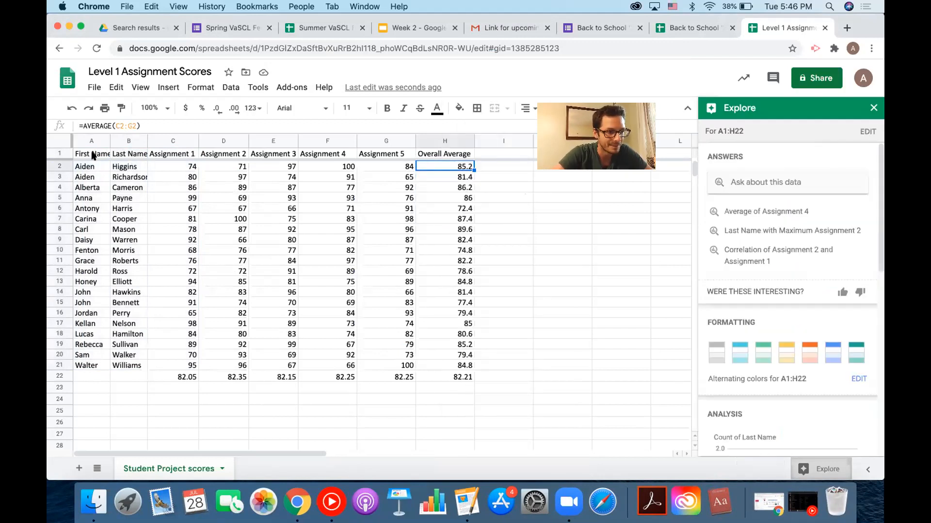
{"action": "left_click", "coordinate": [92, 154]}
{"action": "left_click_drag", "start_coordinate": [131, 281], "coordinate": [135, 363]}
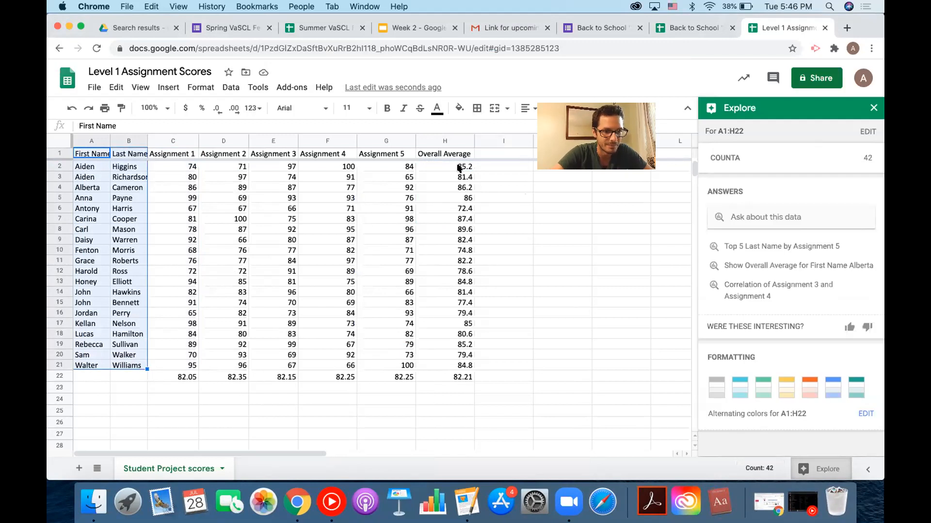
{"action": "left_click_drag", "start_coordinate": [466, 155], "coordinate": [464, 363]}
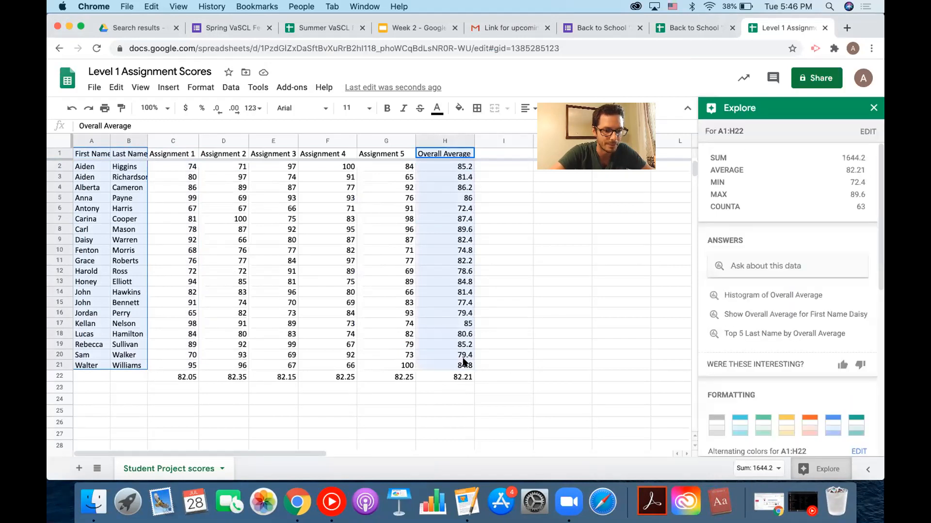
Insert Explore's Histogram of Overall Average and move it over the left of the score table.
{"action": "left_click_drag", "start_coordinate": [464, 363], "coordinate": [464, 362]}
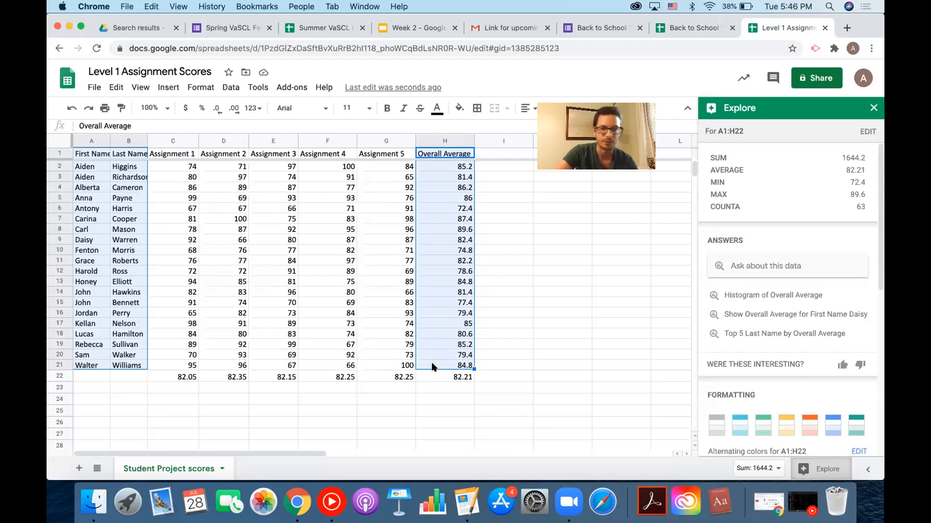
{"action": "scroll", "coordinate": [815, 312], "scroll_direction": "down", "scroll_amount": 5}
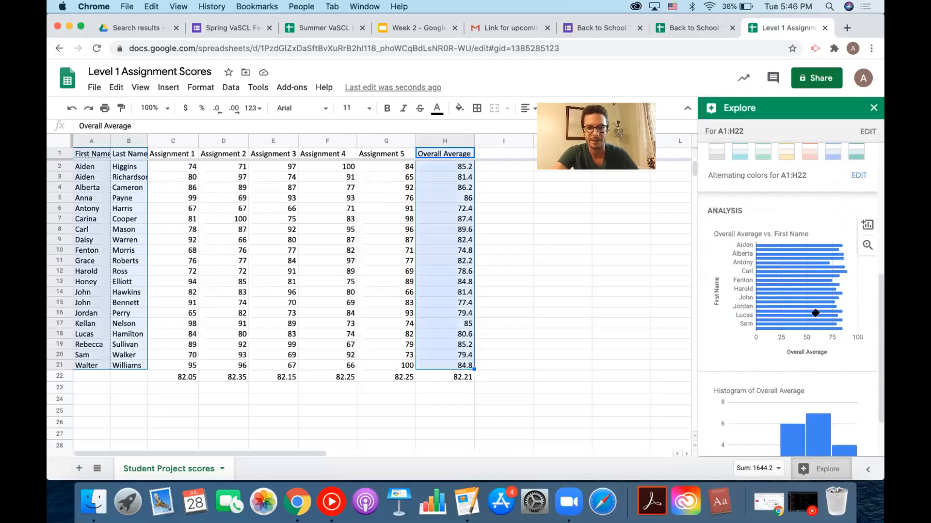
{"action": "scroll", "coordinate": [824, 339], "scroll_direction": "down", "scroll_amount": 2}
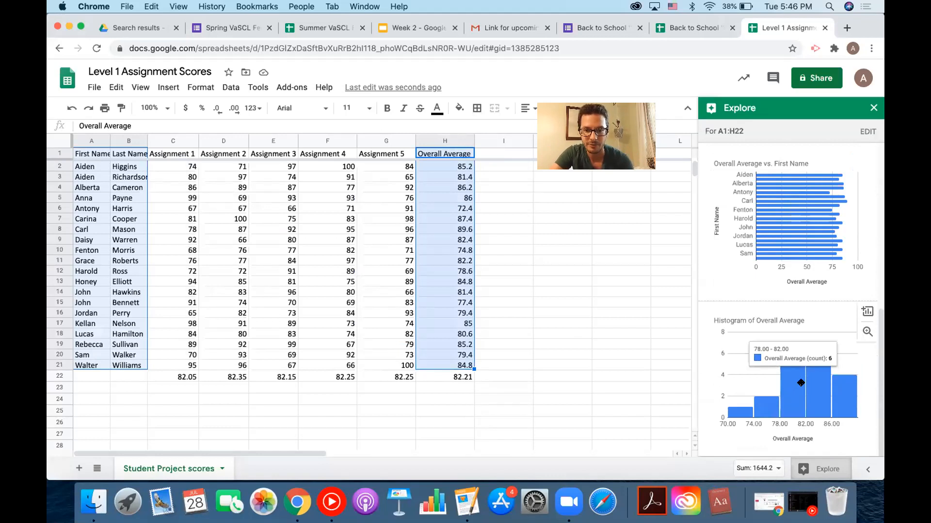
{"action": "left_click", "coordinate": [864, 312]}
{"action": "left_click_drag", "start_coordinate": [485, 188], "coordinate": [199, 183]}
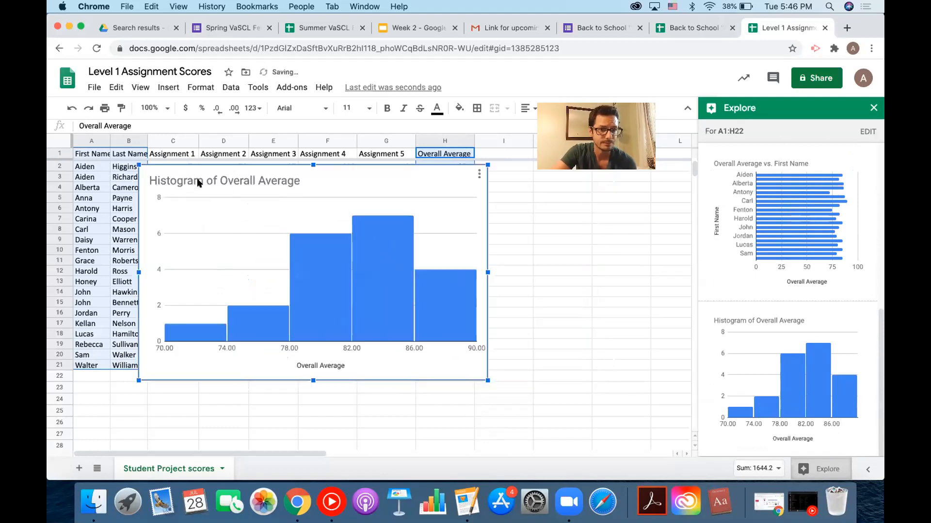
Close Explore and open the Overall Average histogram (range A1:A21,H1:H21) in the chart editor.
{"action": "left_click", "coordinate": [873, 108]}
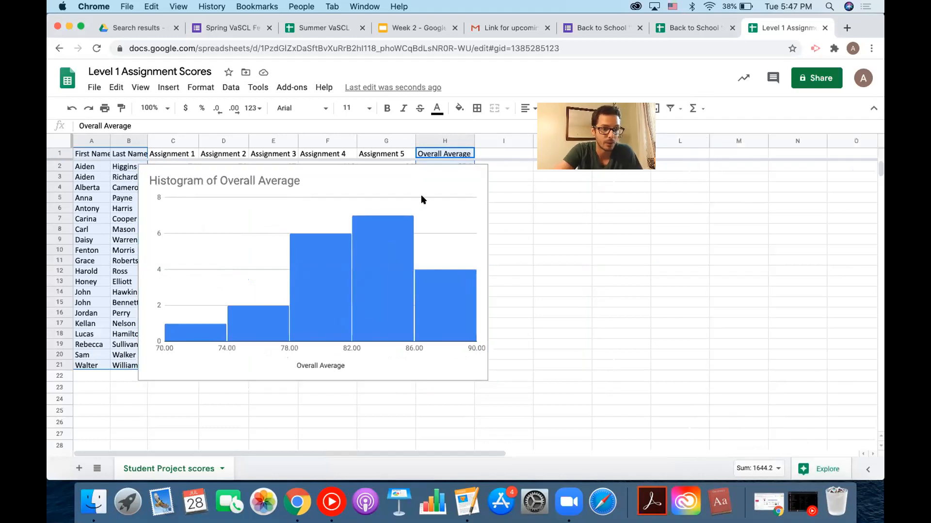
{"action": "left_click", "coordinate": [294, 182]}
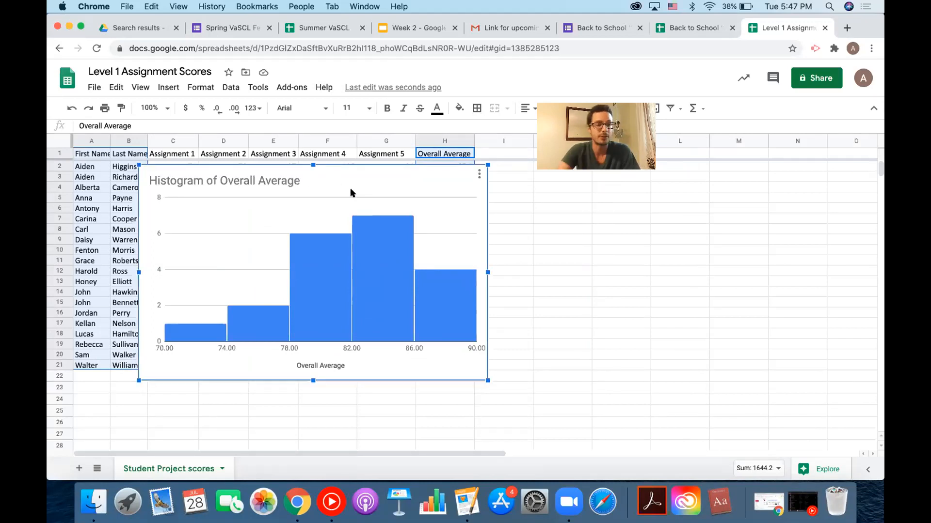
{"action": "left_click", "coordinate": [478, 174]}
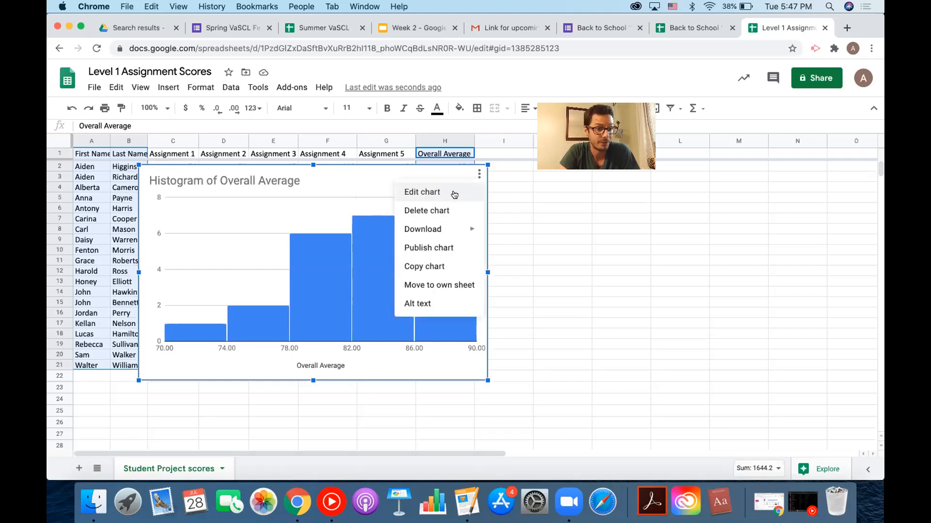
{"action": "mouse_move", "coordinate": [460, 226]}
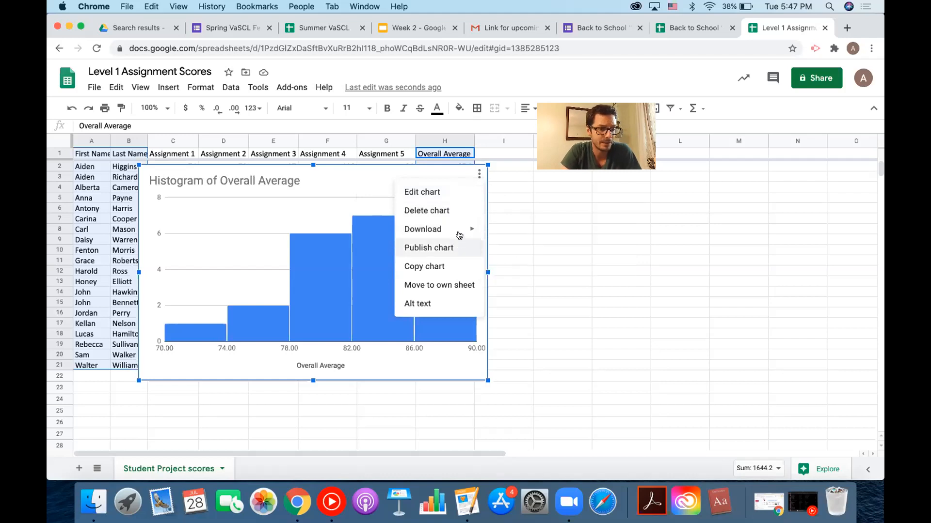
{"action": "left_click", "coordinate": [440, 192]}
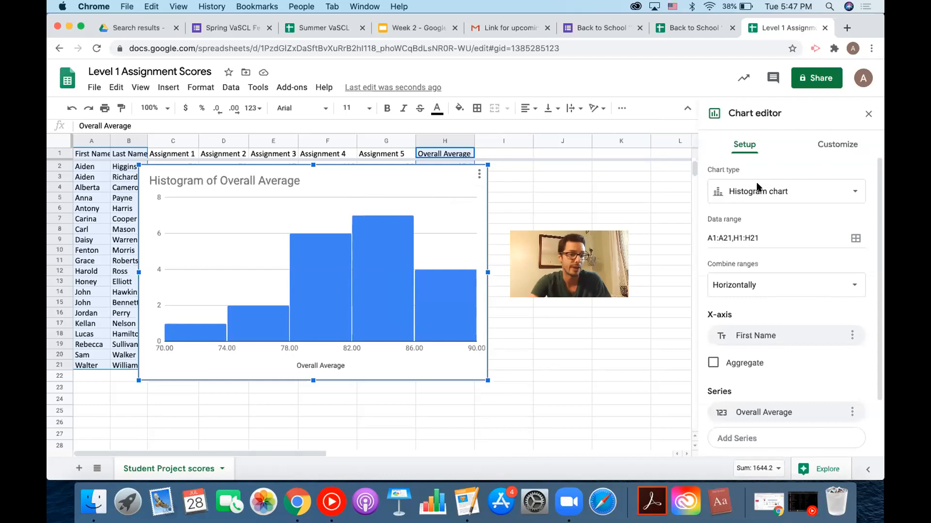
View the histogram's Customize settings, expanding Chart style to show the Roboto font and default colours.
{"action": "scroll", "coordinate": [749, 284], "scroll_direction": "down", "scroll_amount": 3}
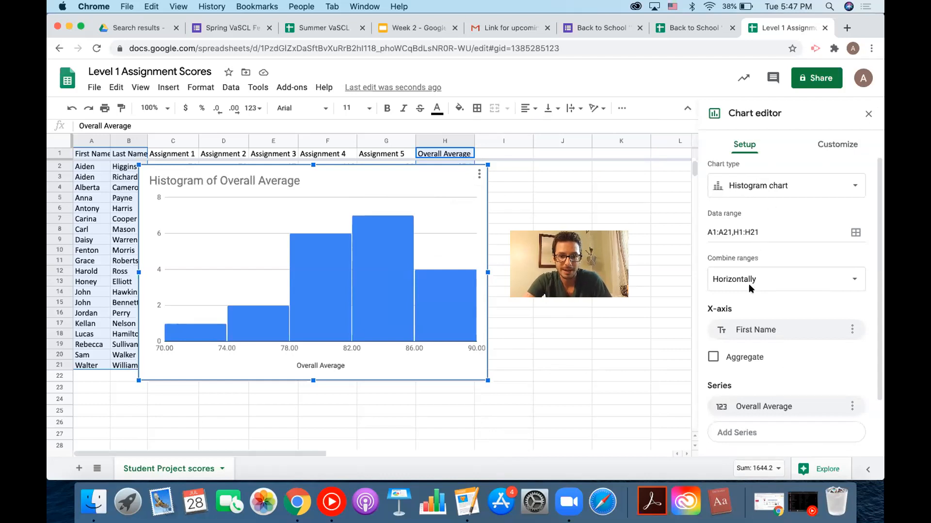
{"action": "scroll", "coordinate": [748, 286], "scroll_direction": "down", "scroll_amount": 1}
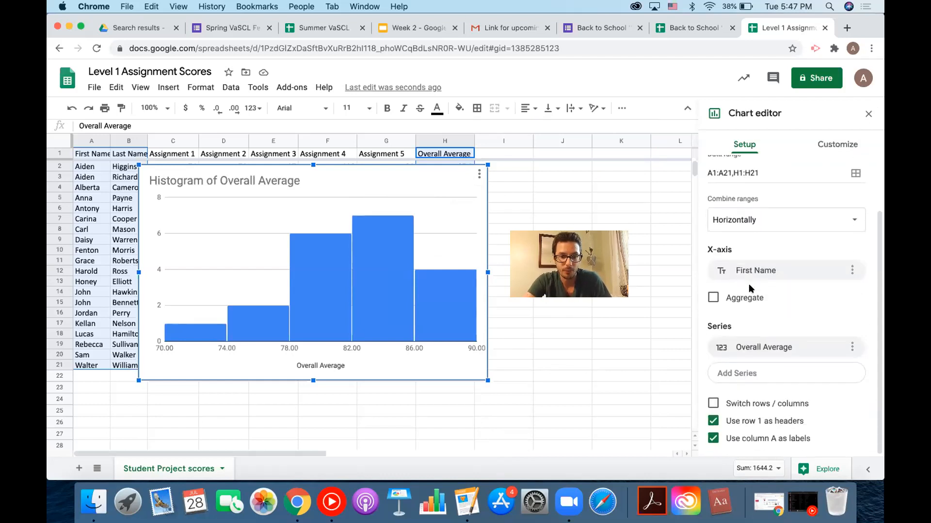
{"action": "left_click", "coordinate": [830, 148]}
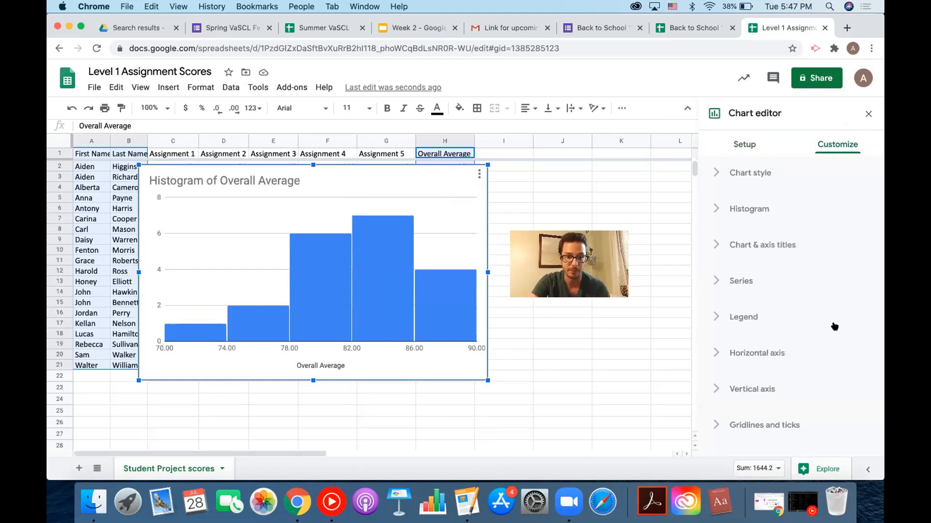
{"action": "left_click", "coordinate": [718, 173]}
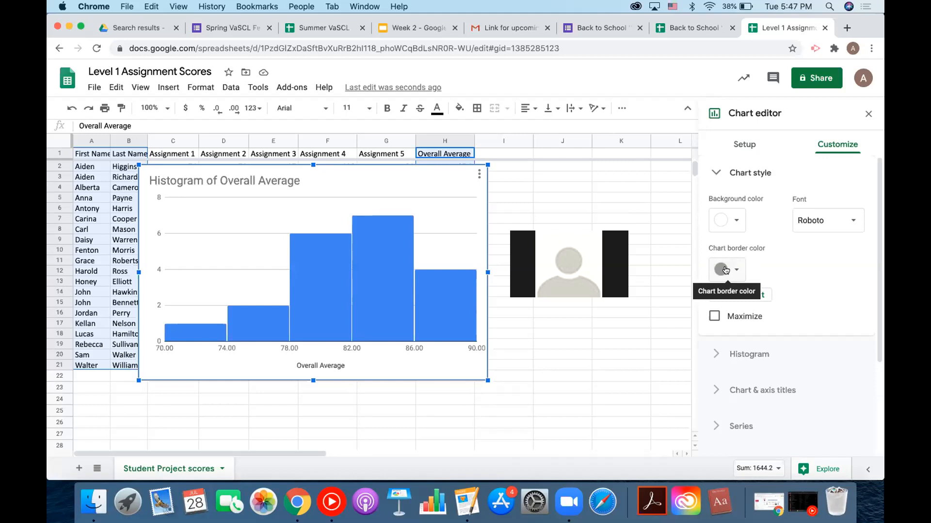
{"action": "left_click", "coordinate": [479, 174]}
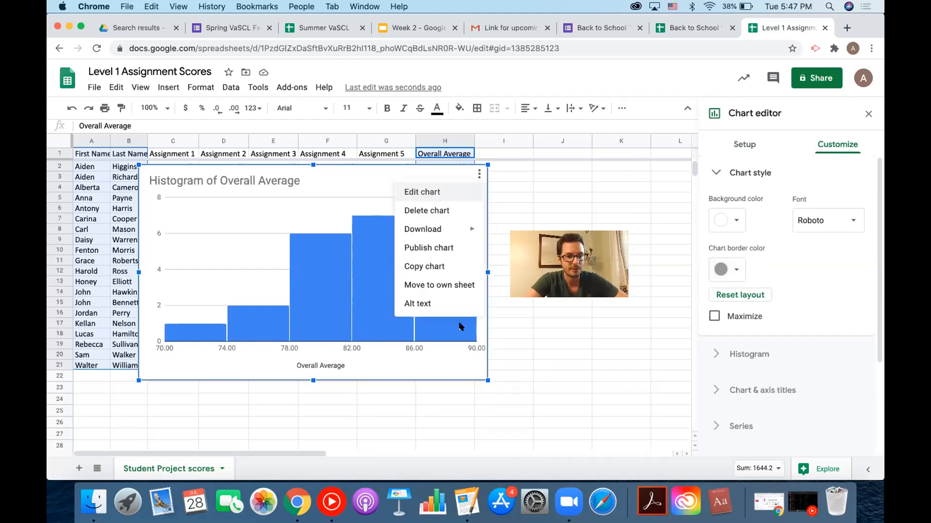
Delete the histogram and insert an empty column C to the right of Last Name.
{"action": "left_click", "coordinate": [446, 210]}
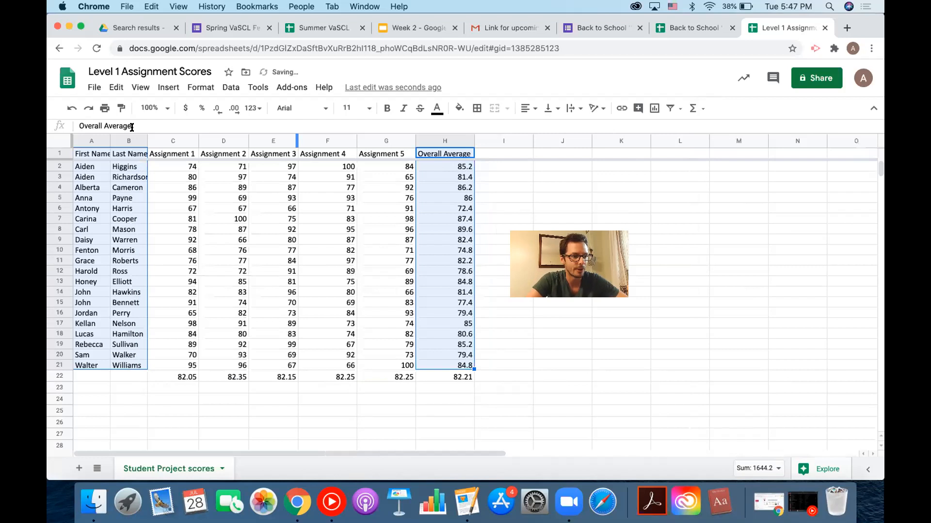
{"action": "left_click", "coordinate": [129, 142]}
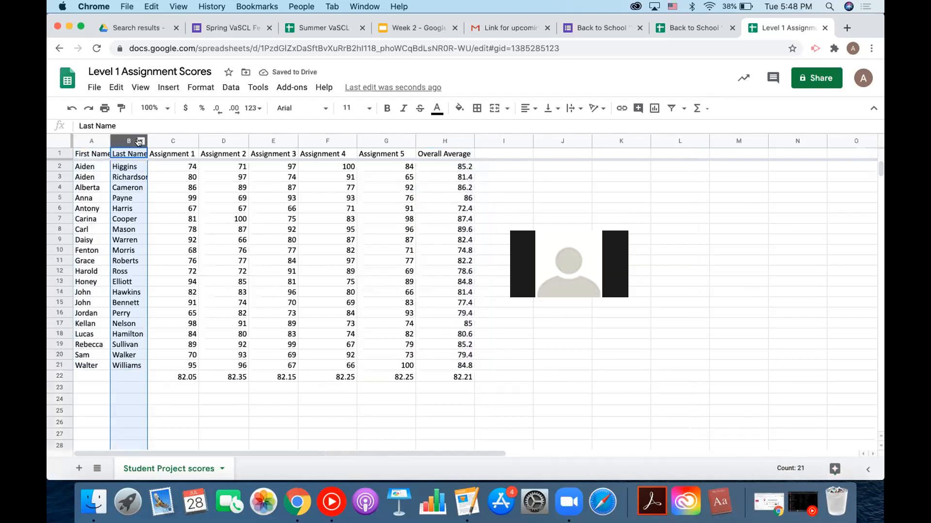
{"action": "left_click", "coordinate": [140, 141]}
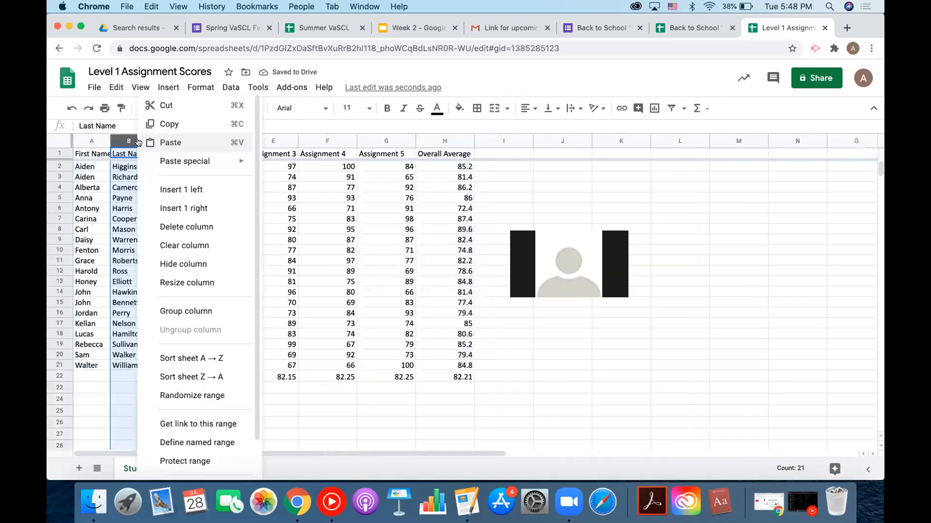
{"action": "left_click", "coordinate": [171, 208]}
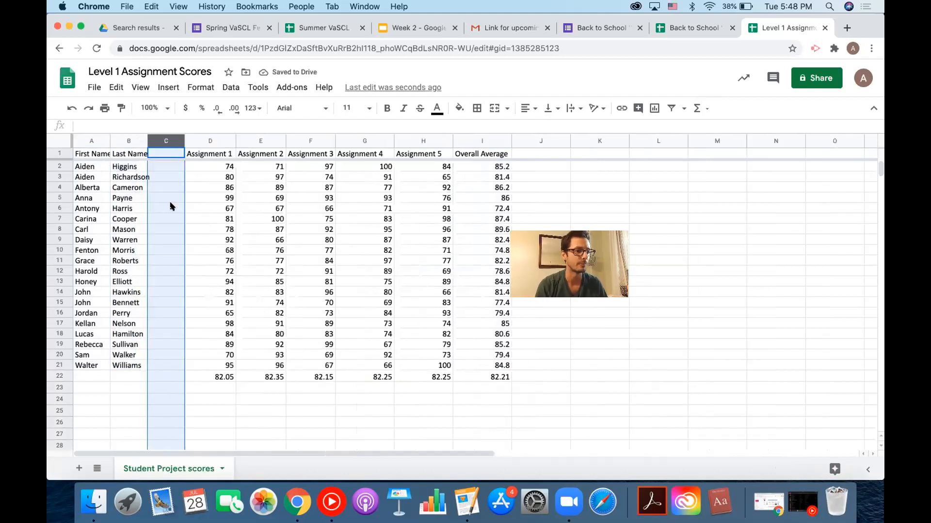
Head column C 'Student Letter' and enter A in C2.
{"action": "left_click", "coordinate": [160, 154]}
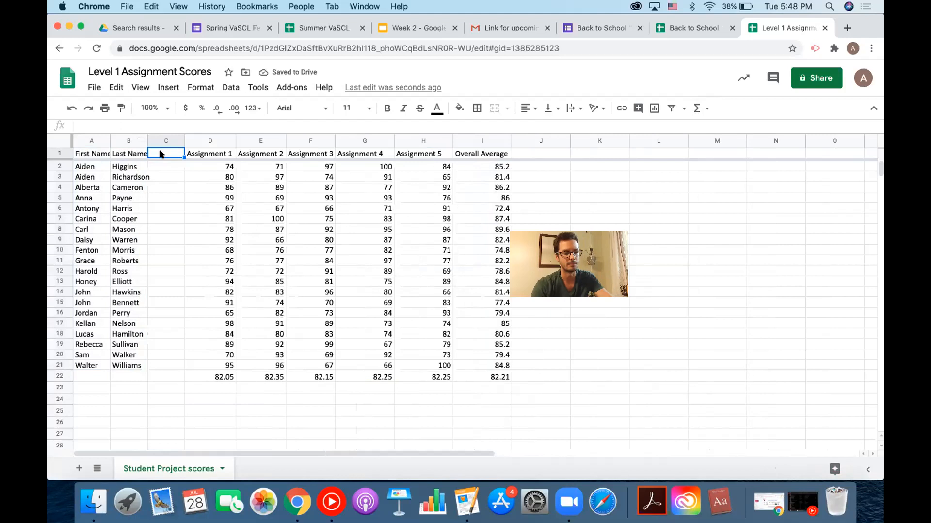
{"action": "type", "text": "Student "}
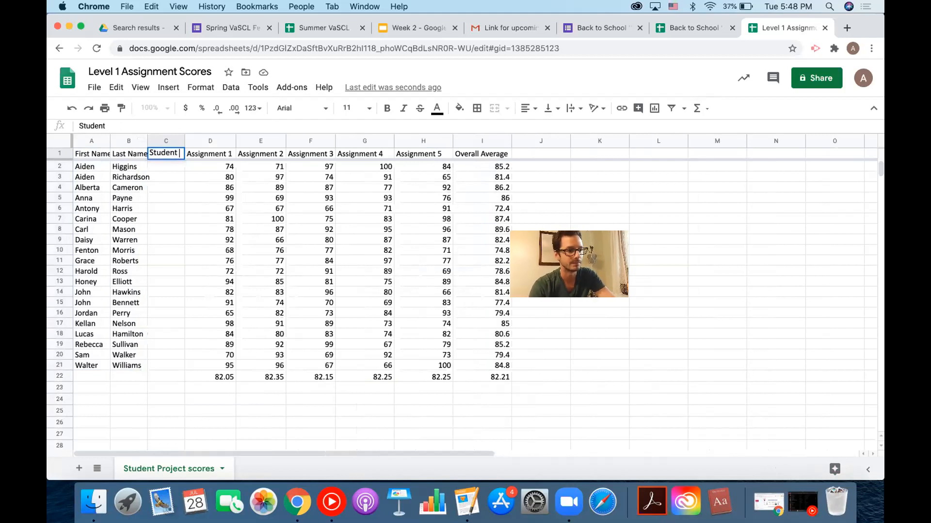
{"action": "type", "text": "Letter"}
{"action": "key", "text": "Return"}
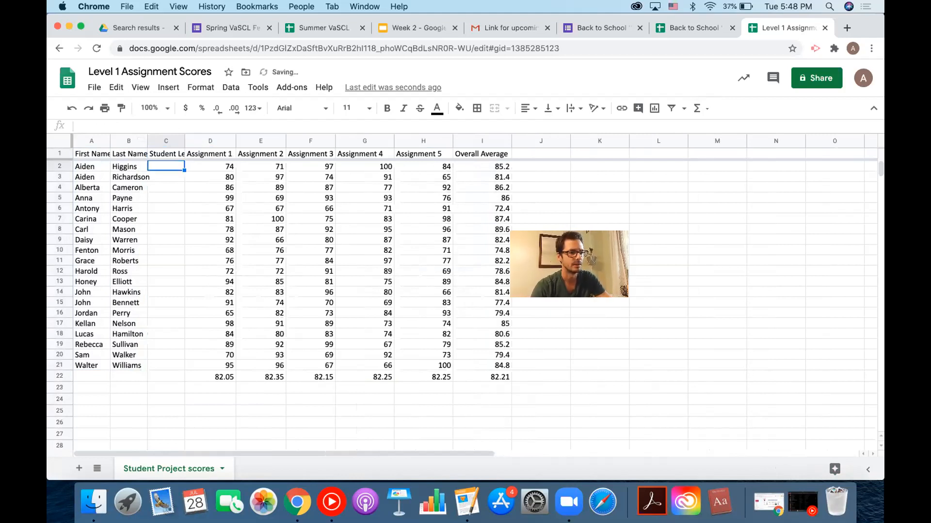
{"action": "type", "text": "A"}
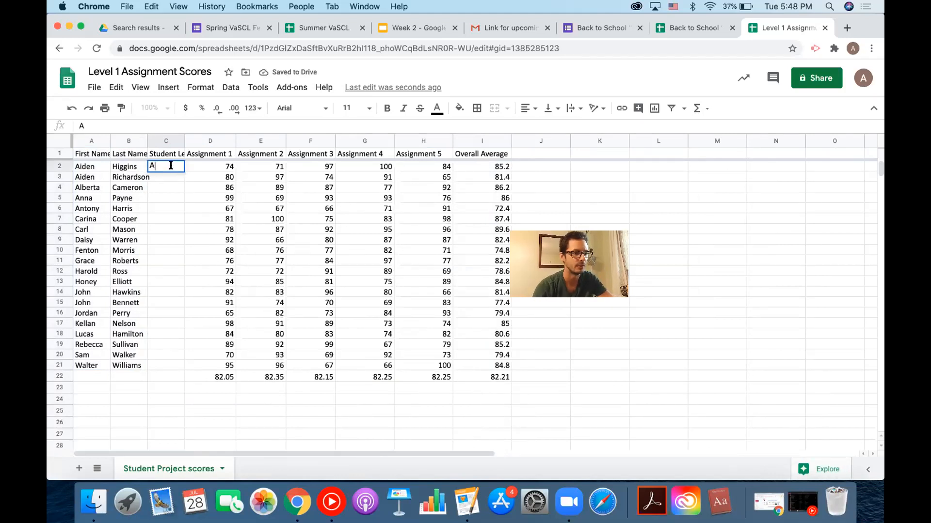
{"action": "key", "text": "Return"}
Fill the A down to C21, then change C2 to 1 and fill that down to C21.
{"action": "left_click", "coordinate": [179, 169]}
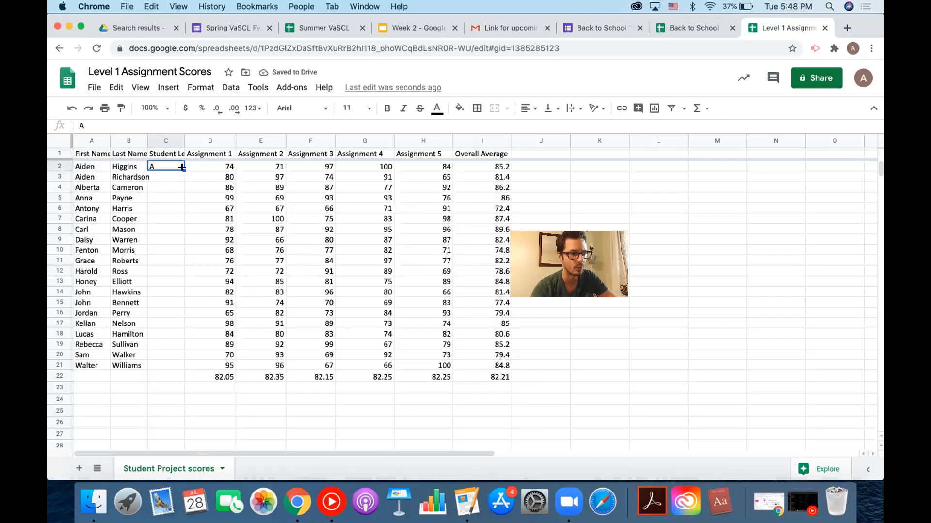
{"action": "left_click_drag", "start_coordinate": [182, 167], "coordinate": [175, 364]}
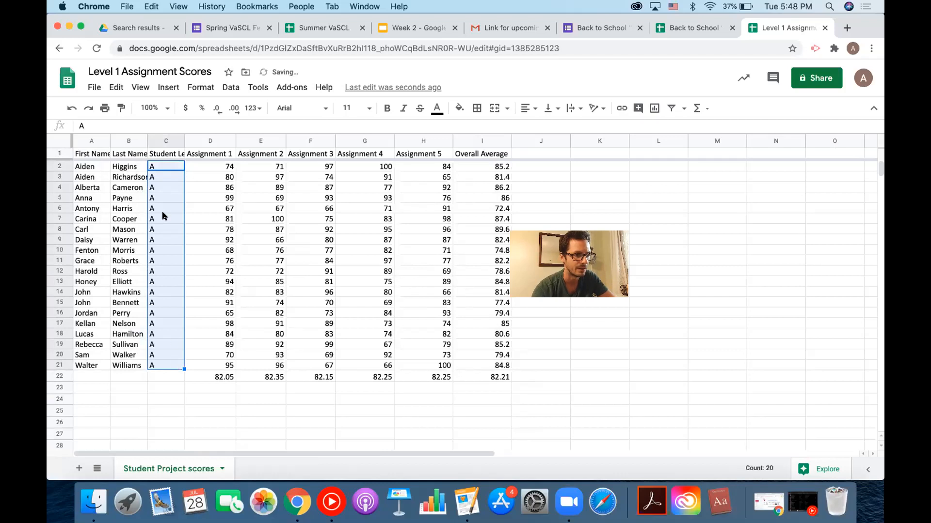
{"action": "left_click", "coordinate": [162, 167]}
{"action": "type", "text": "1"}
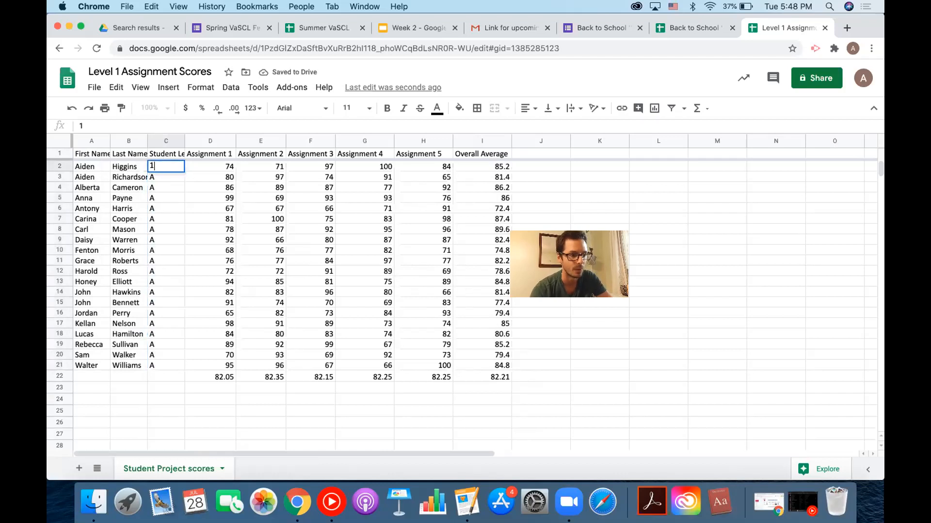
{"action": "left_click", "coordinate": [189, 168]}
{"action": "left_click", "coordinate": [173, 167]}
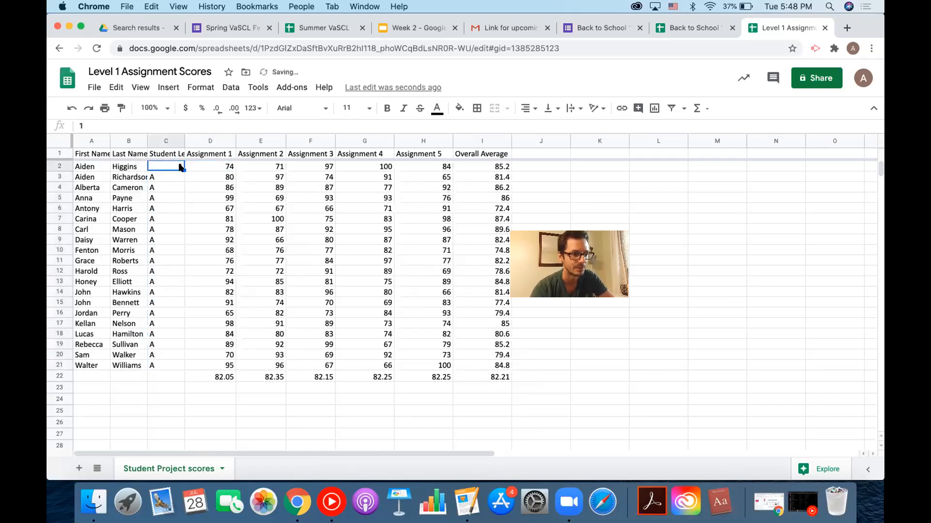
{"action": "left_click_drag", "start_coordinate": [183, 171], "coordinate": [182, 366]}
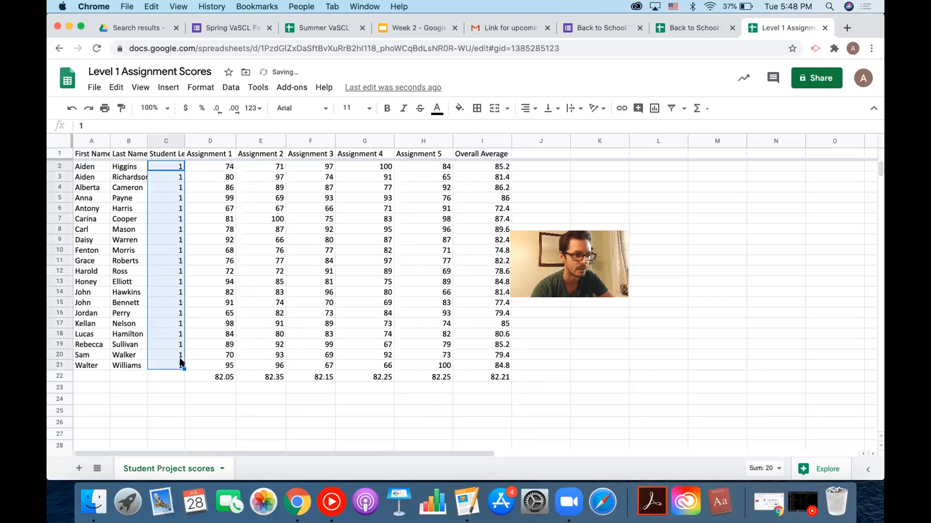
Clear C2:C21 so only the Student Letter header remains.
{"action": "left_click", "coordinate": [172, 167]}
{"action": "key", "text": "Delete"}
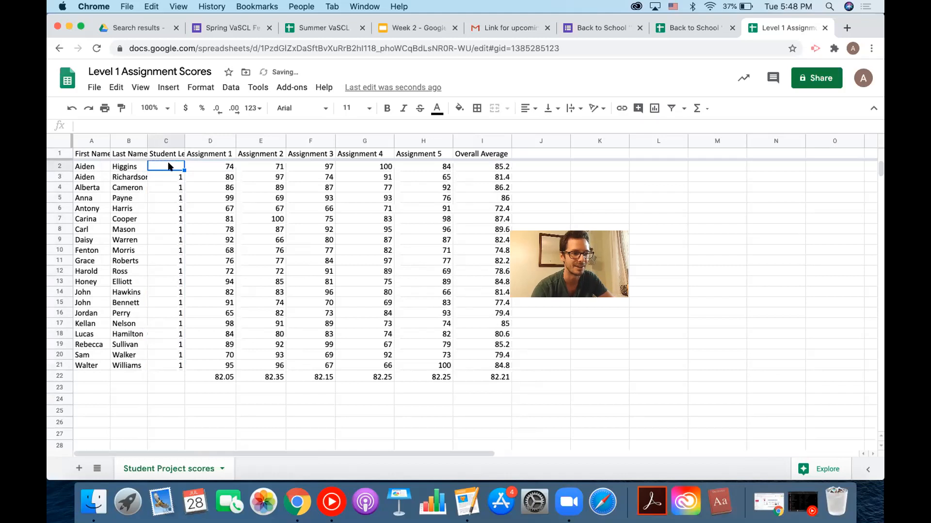
{"action": "left_click_drag", "start_coordinate": [170, 167], "coordinate": [183, 366]}
{"action": "key", "text": "Delete"}
{"action": "left_click", "coordinate": [165, 168]}
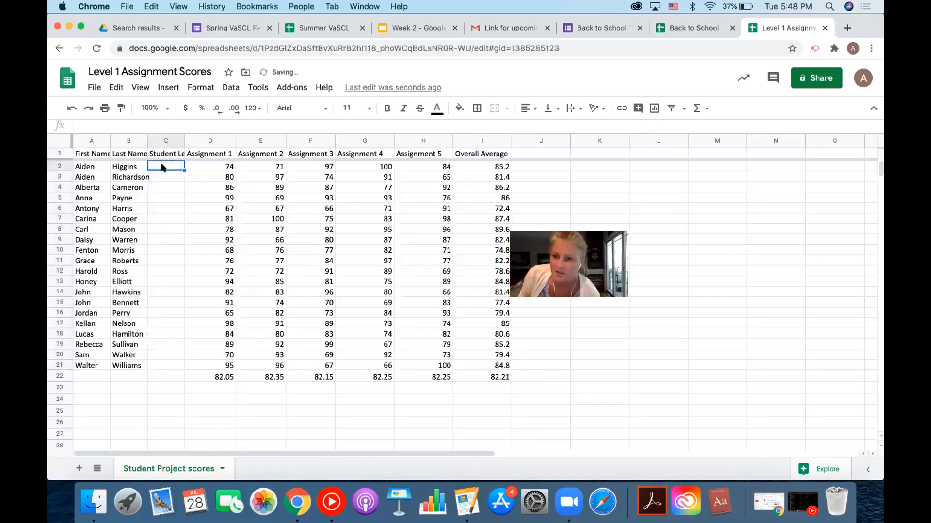
{"action": "type", "text": "A"}
{"action": "left_click", "coordinate": [157, 176]}
{"action": "type", "text": "B"}
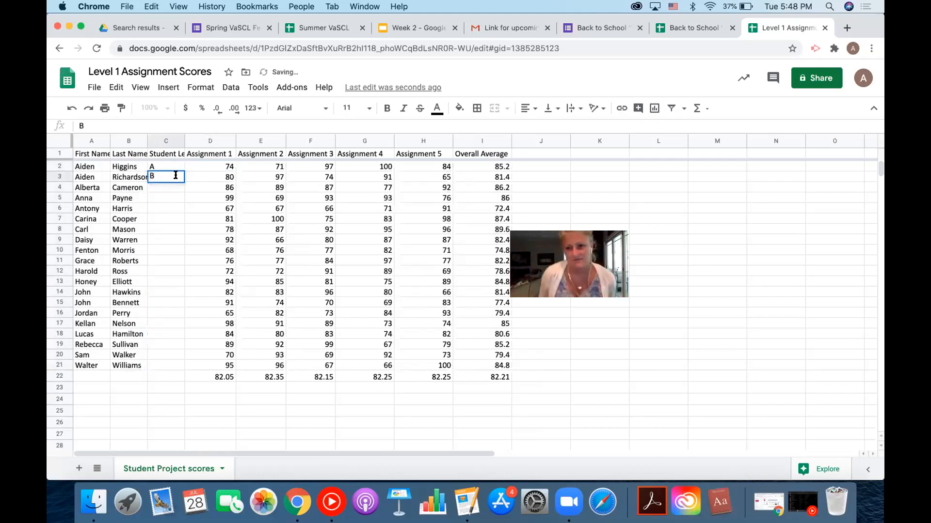
{"action": "key", "text": "Return"}
{"action": "left_click", "coordinate": [176, 180]}
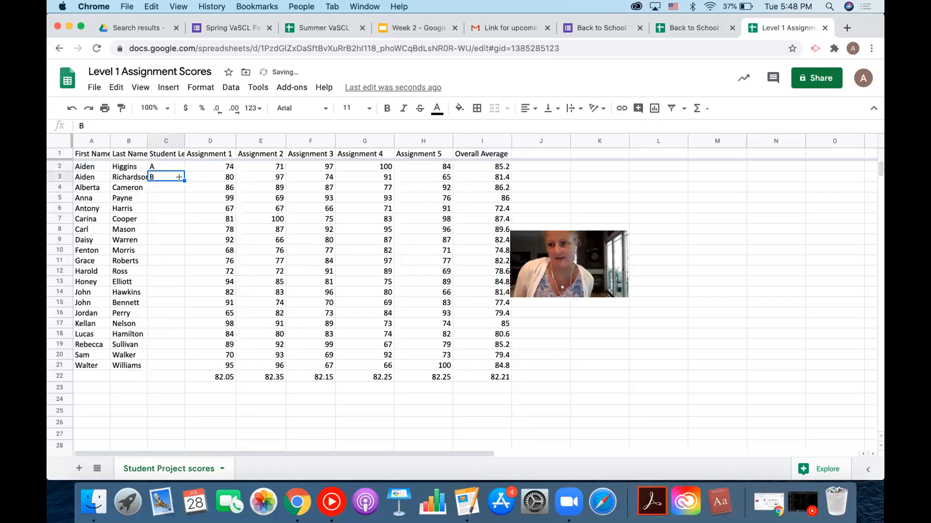
{"action": "left_click_drag", "start_coordinate": [185, 181], "coordinate": [171, 367]}
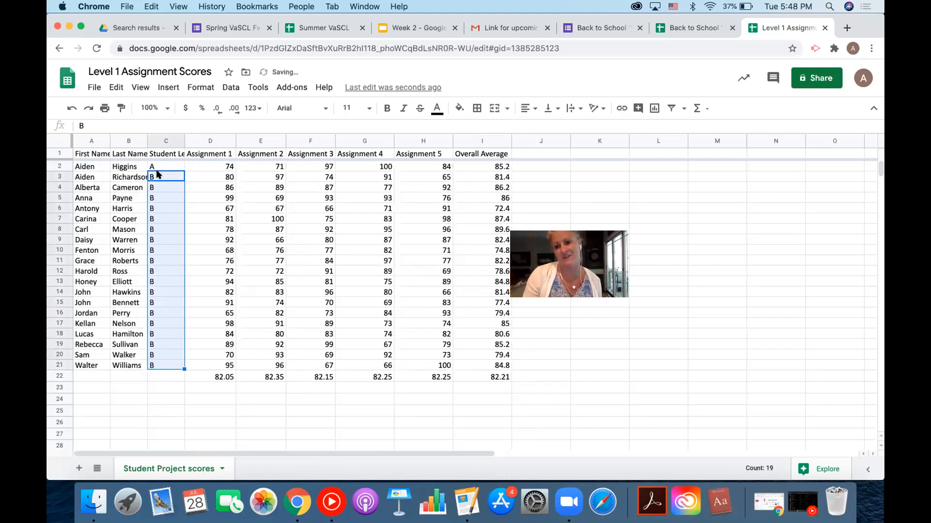
{"action": "key", "text": "super+z"}
{"action": "left_click_drag", "start_coordinate": [159, 177], "coordinate": [167, 364]}
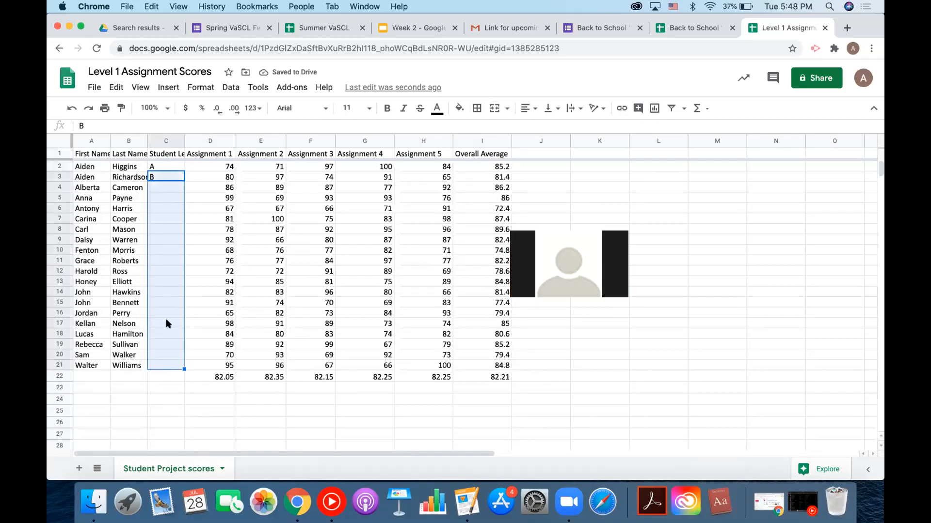
{"action": "left_click_drag", "start_coordinate": [161, 166], "coordinate": [166, 361]}
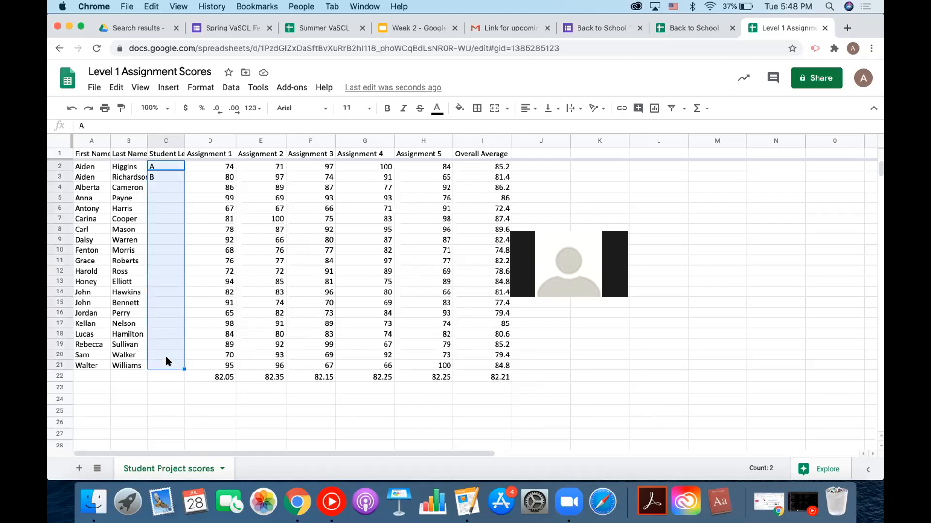
{"action": "left_click", "coordinate": [164, 169]}
{"action": "left_click_drag", "start_coordinate": [164, 176], "coordinate": [169, 364]}
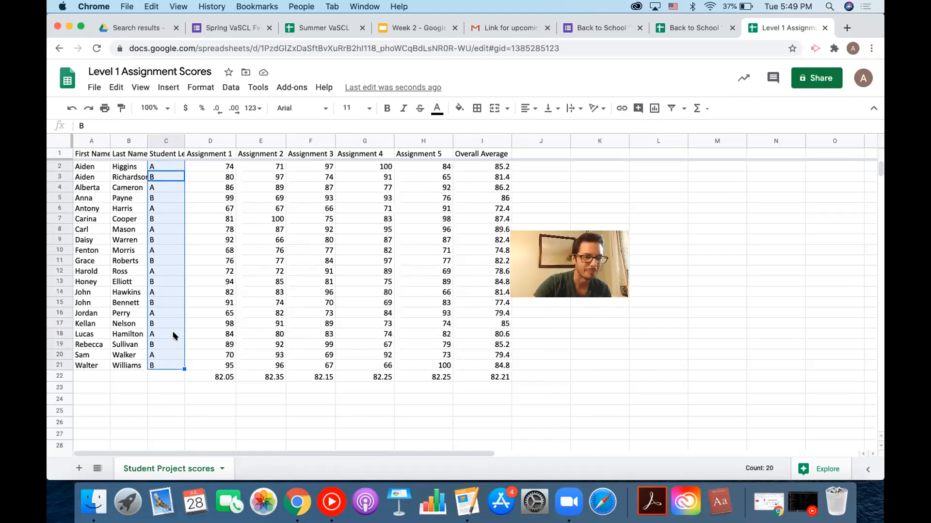
{"action": "key", "text": "Delete"}
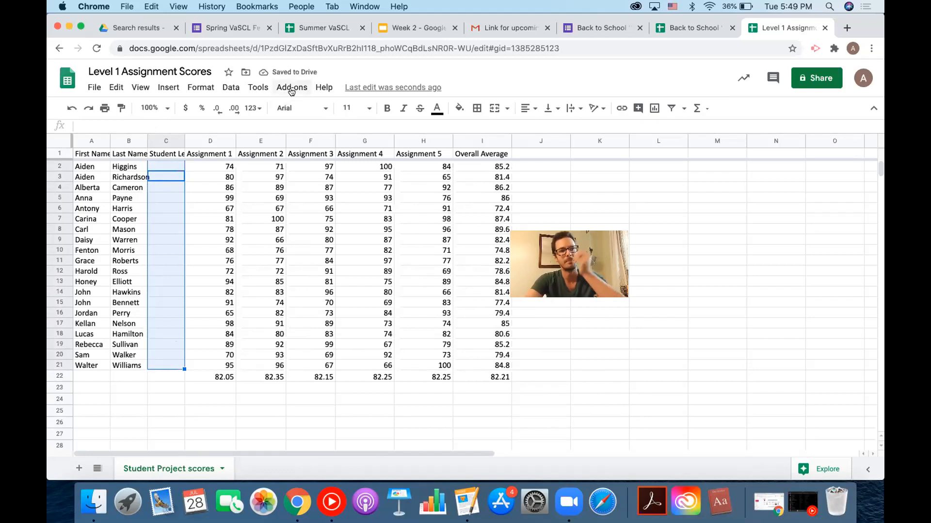
{"action": "left_click", "coordinate": [291, 89]}
{"action": "mouse_move", "coordinate": [345, 162]}
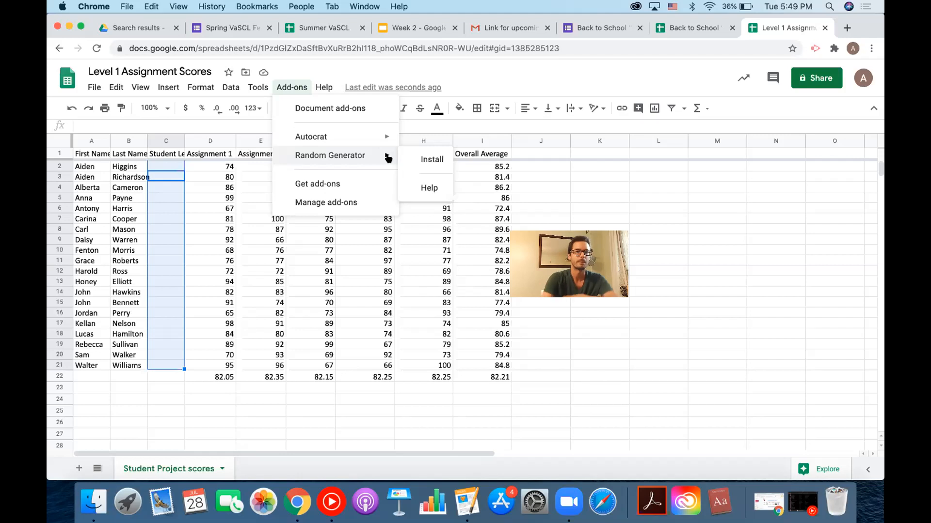
{"action": "left_click", "coordinate": [652, 83]}
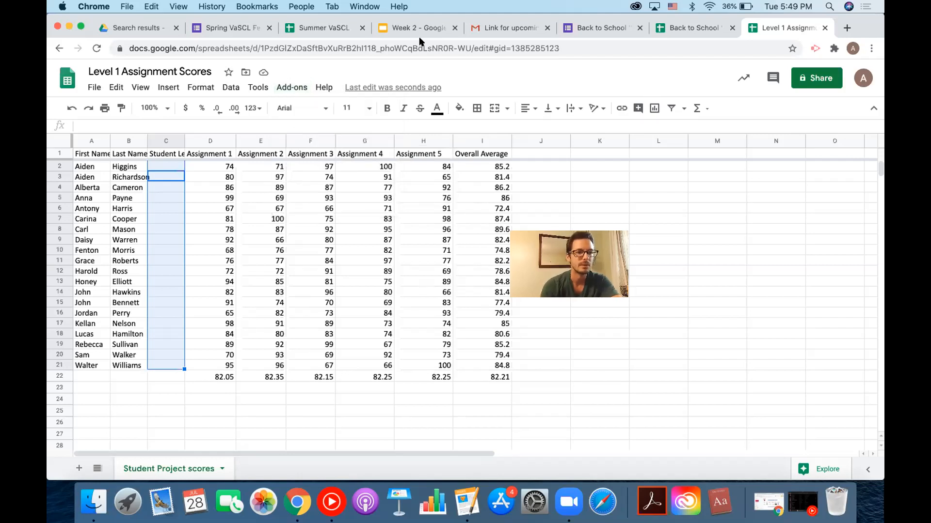
{"action": "left_click", "coordinate": [398, 30]}
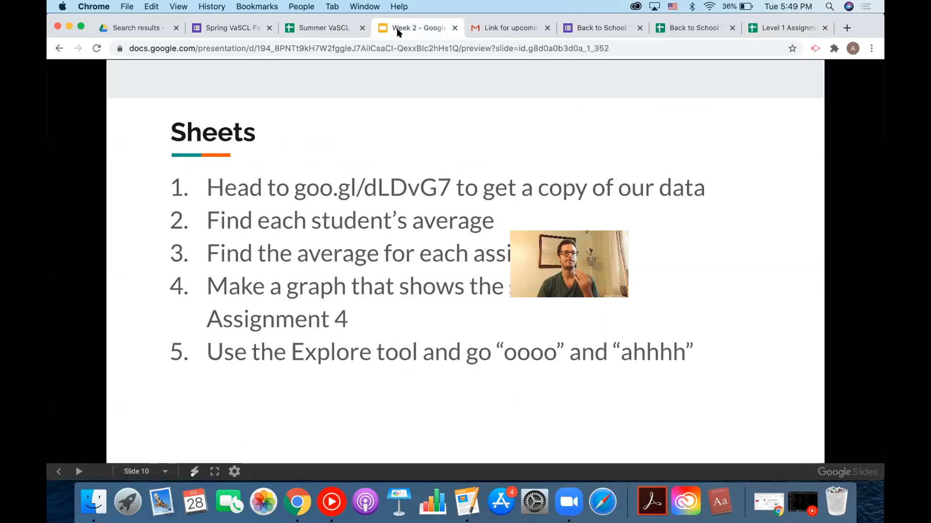
{"action": "left_click", "coordinate": [785, 29]}
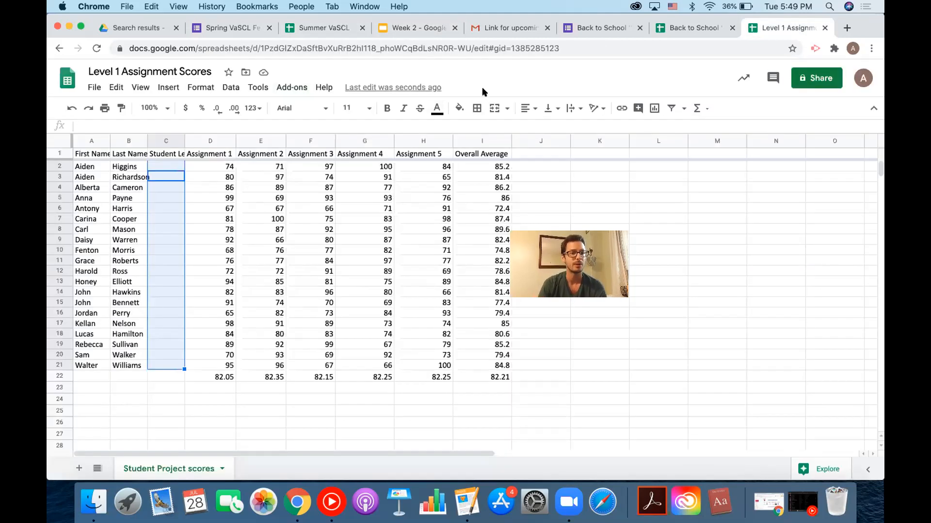